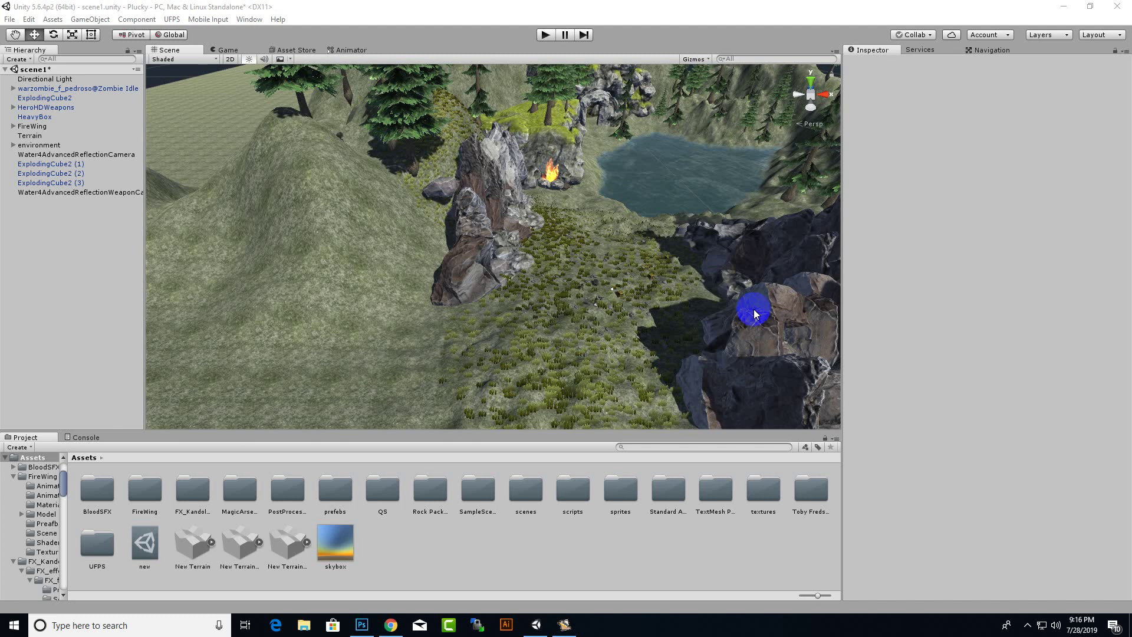
Pan the Scene view across the forest terrain and start Play mode
{"action": "scroll", "coordinate": [755, 313], "scroll_direction": "up", "scroll_amount": 3}
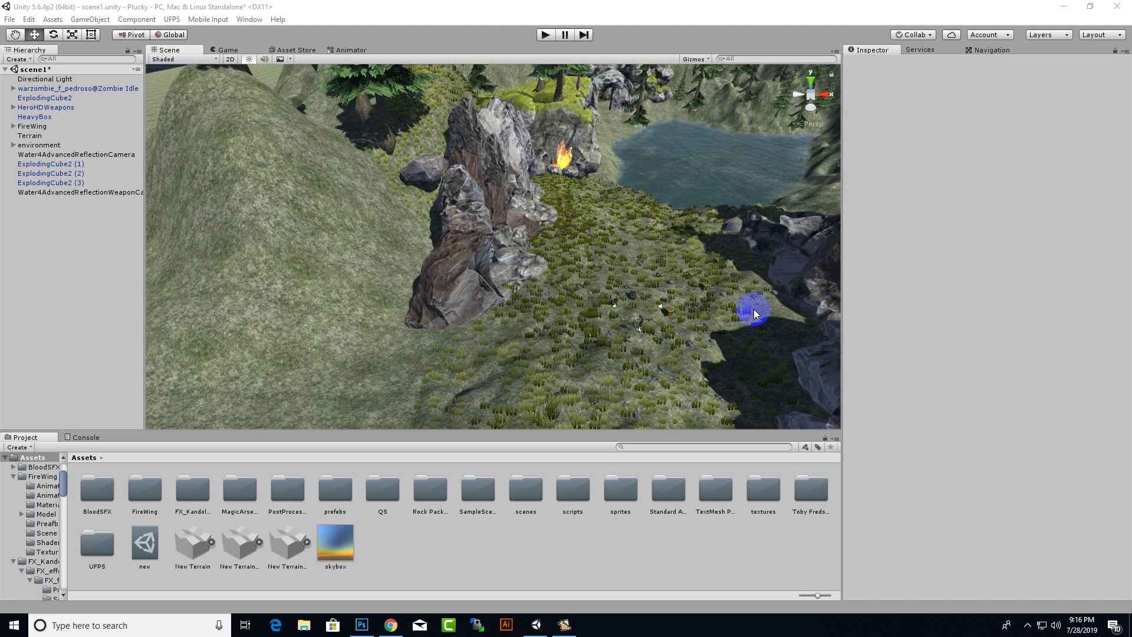
{"action": "mouse_move", "coordinate": [753, 312]}
{"action": "middle_mouse_down"}
{"action": "mouse_move", "coordinate": [622, 315]}
{"action": "mouse_move", "coordinate": [657, 294]}
{"action": "mouse_move", "coordinate": [600, 322]}
{"action": "middle_mouse_up"}
{"action": "left_click", "coordinate": [543, 35]}
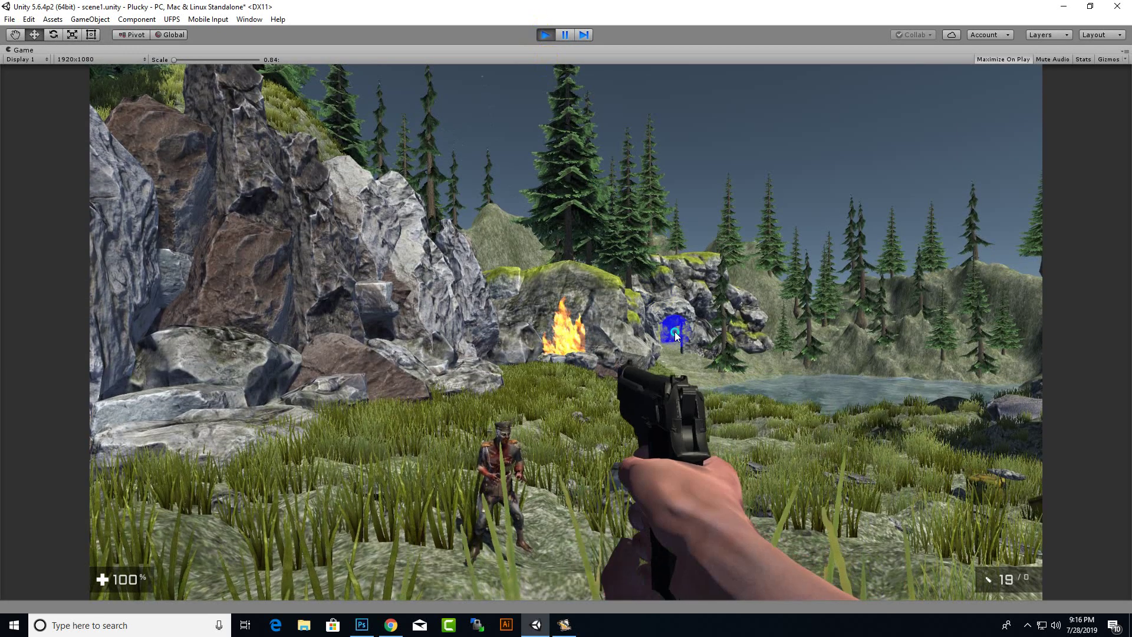
Fire eight pistol shots at the zombie in the Game view, then exit Play mode
{"action": "left_click", "coordinate": [674, 331]}
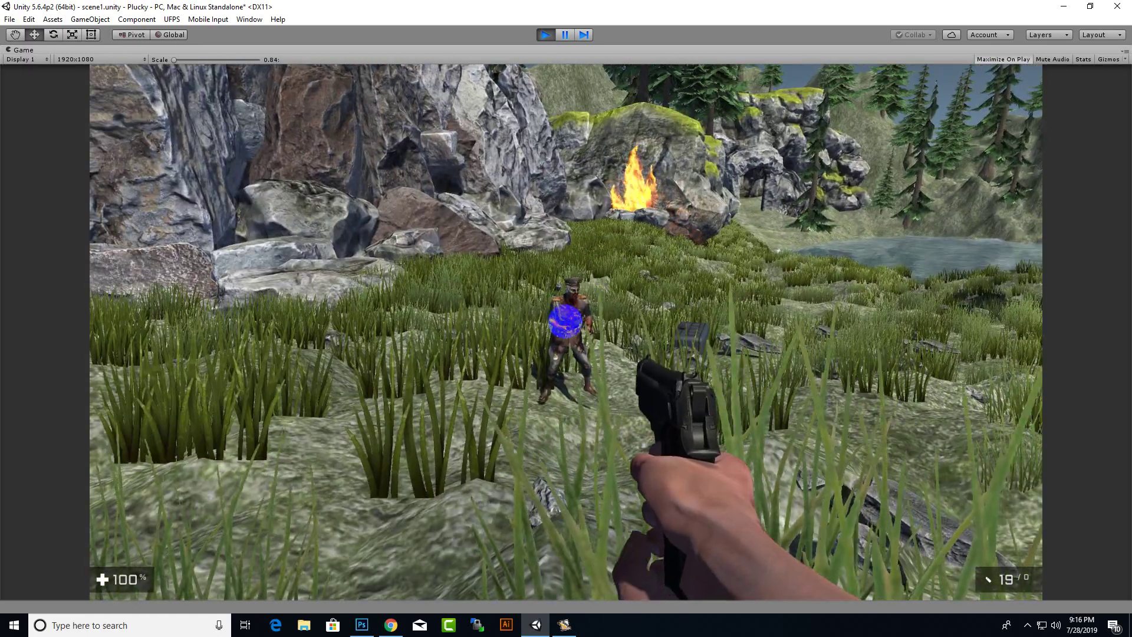
{"action": "left_click", "coordinate": [566, 331]}
{"action": "left_click", "coordinate": [566, 332]}
{"action": "left_click", "coordinate": [566, 332]}
{"action": "left_click", "coordinate": [566, 332]}
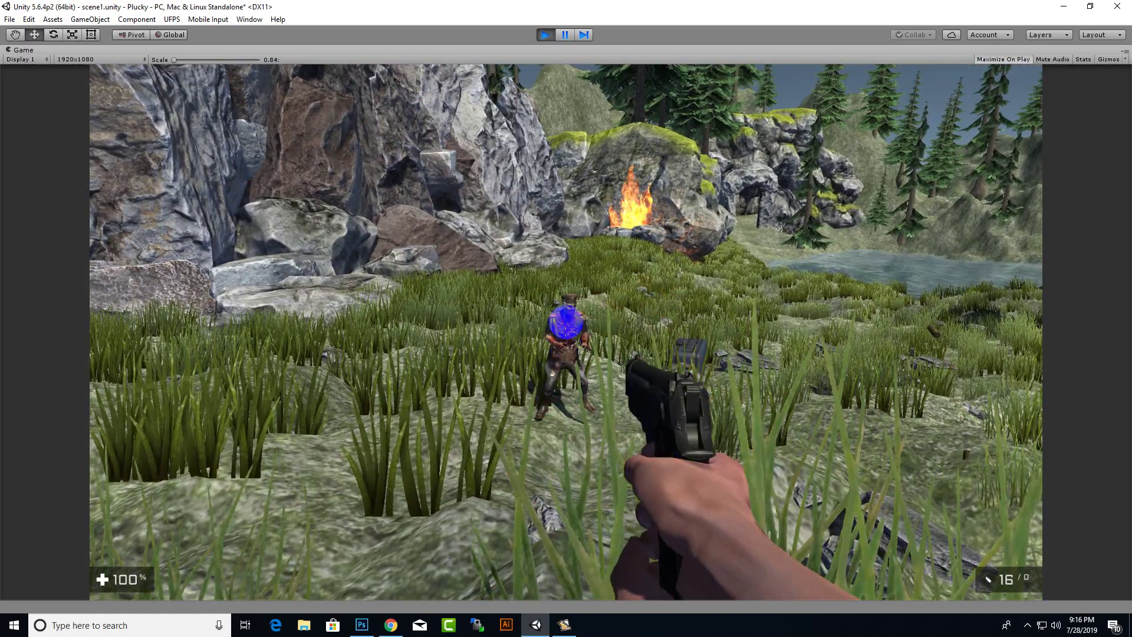
{"action": "left_click", "coordinate": [566, 332]}
{"action": "left_click", "coordinate": [566, 332]}
{"action": "left_click", "coordinate": [565, 332]}
{"action": "left_click", "coordinate": [566, 332]}
{"action": "left_click", "coordinate": [566, 332]}
{"action": "left_click", "coordinate": [566, 331]}
{"action": "left_click", "coordinate": [566, 331]}
{"action": "left_click", "coordinate": [566, 331]}
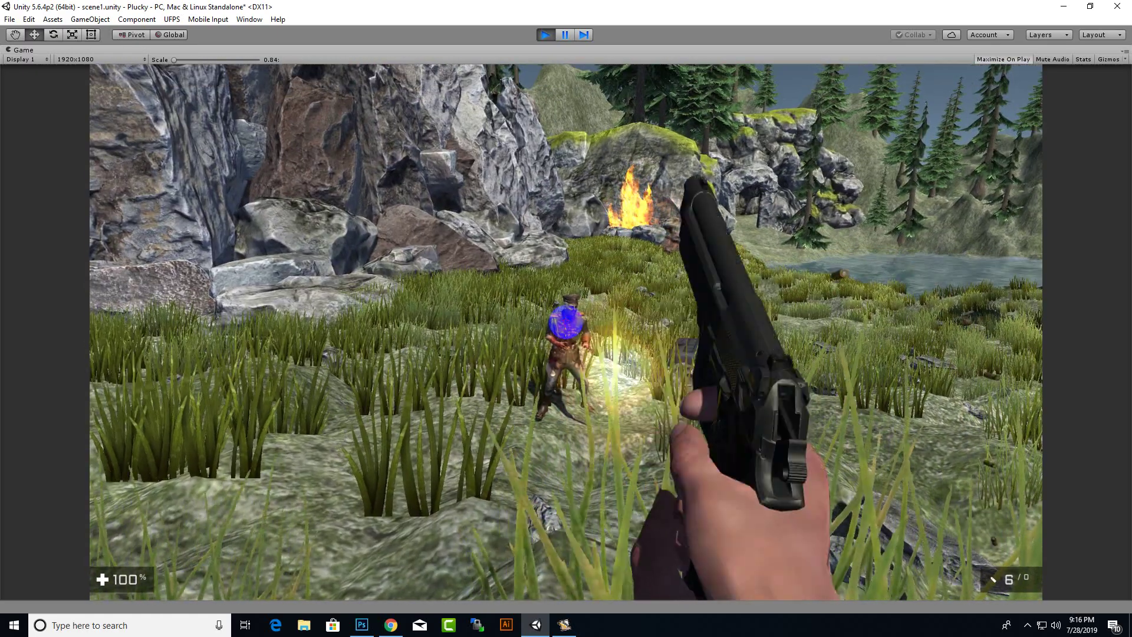
{"action": "left_click", "coordinate": [566, 331]}
{"action": "left_click", "coordinate": [565, 331]}
{"action": "key", "text": "Escape"}
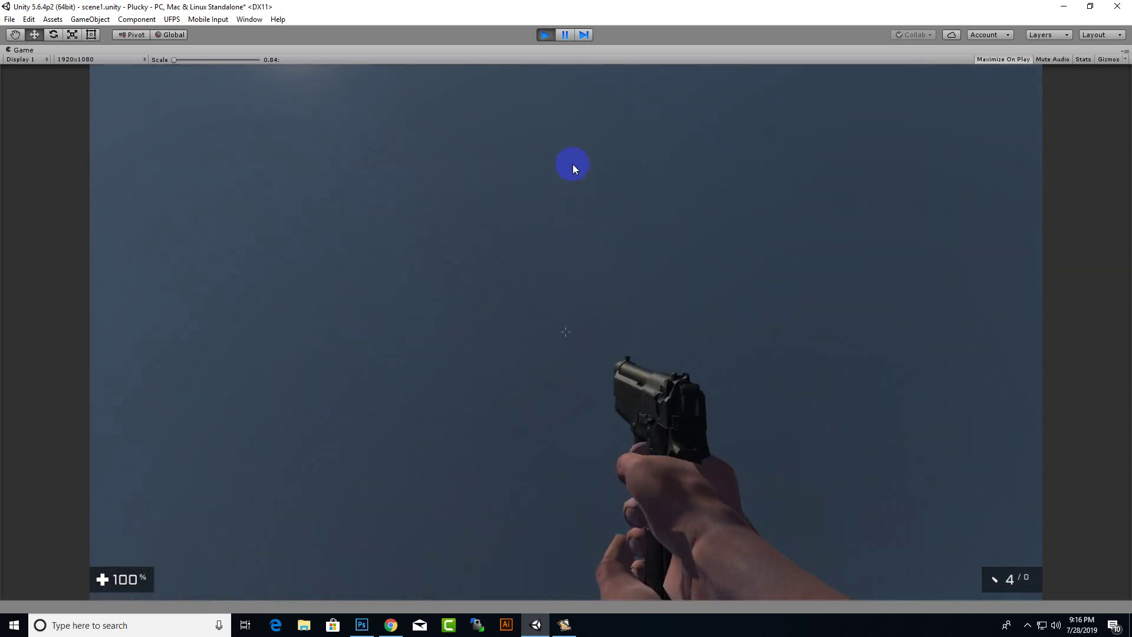
{"action": "left_click", "coordinate": [546, 35]}
Remove warzombie's missing (Script) component and review its remaining Animator, collider and Nav Mesh Agent components
{"action": "right_click_drag", "start_coordinate": [571, 304], "coordinate": [566, 303]}
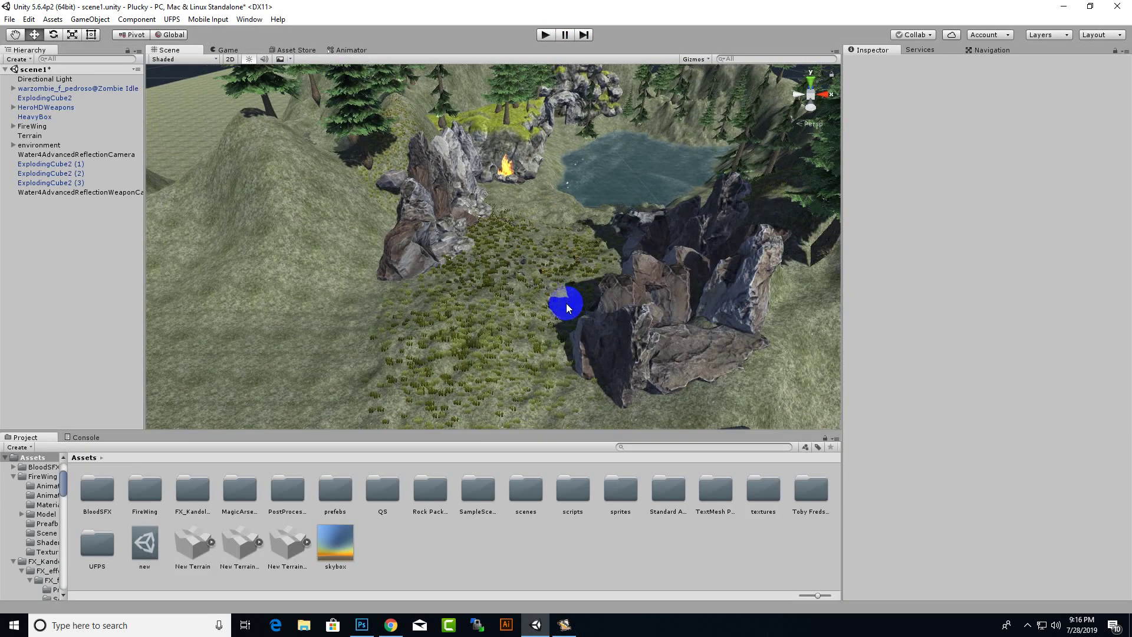
{"action": "left_click", "coordinate": [33, 88]}
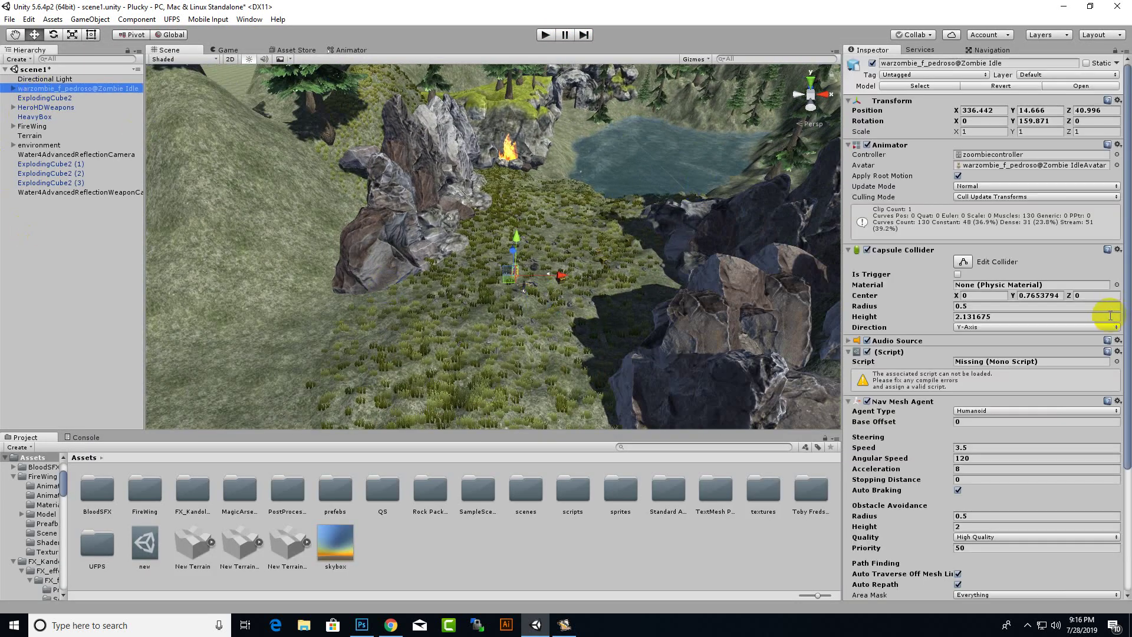
{"action": "left_click", "coordinate": [1118, 352]}
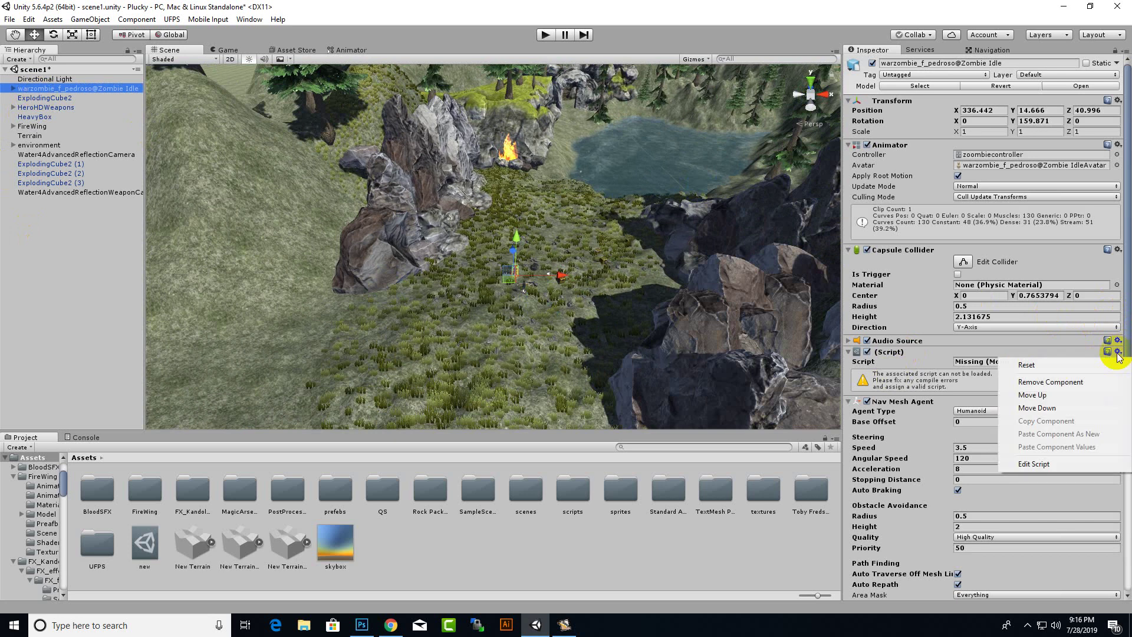
{"action": "left_click", "coordinate": [1087, 383]}
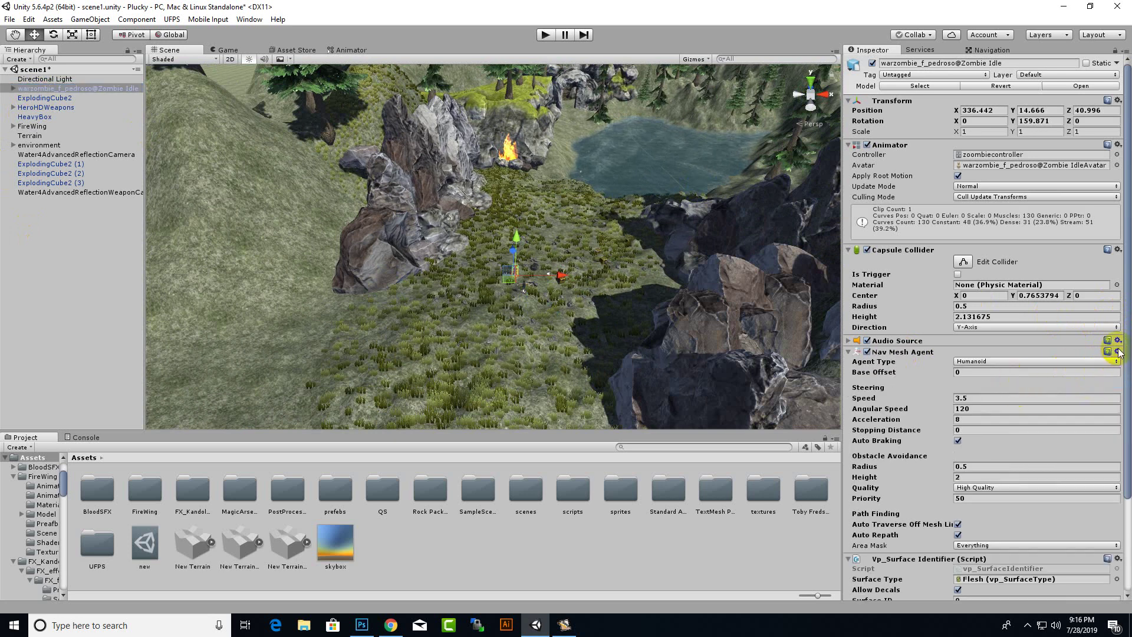
{"action": "scroll", "coordinate": [904, 287], "scroll_direction": "down", "scroll_amount": 5}
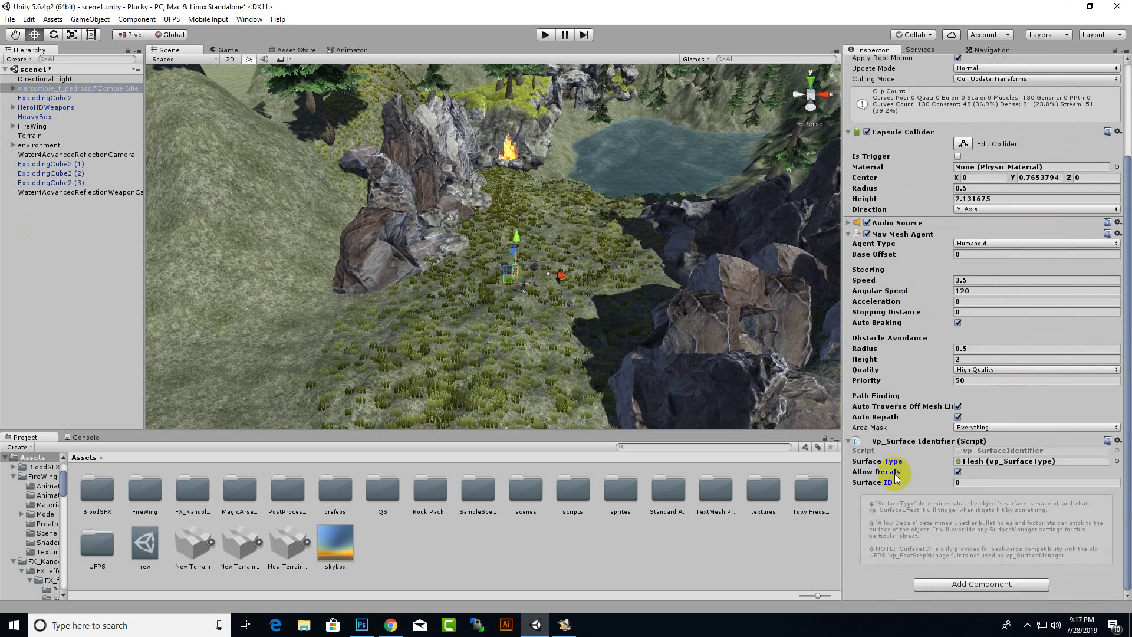
{"action": "scroll", "coordinate": [933, 265], "scroll_direction": "up", "scroll_amount": 3}
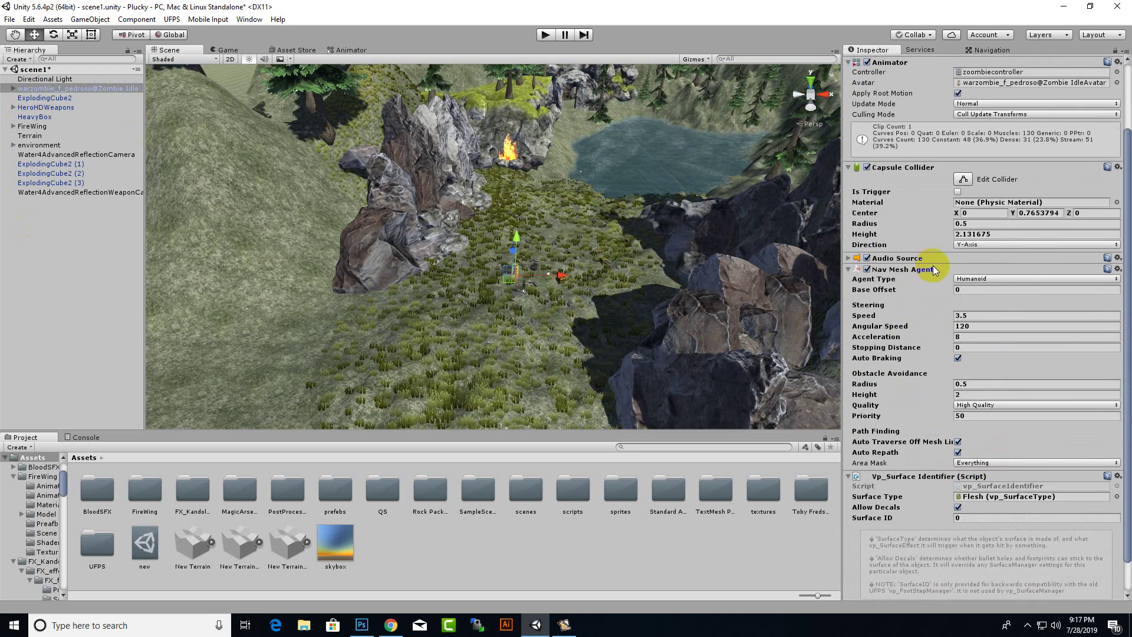
{"action": "scroll", "coordinate": [934, 266], "scroll_direction": "down", "scroll_amount": 3}
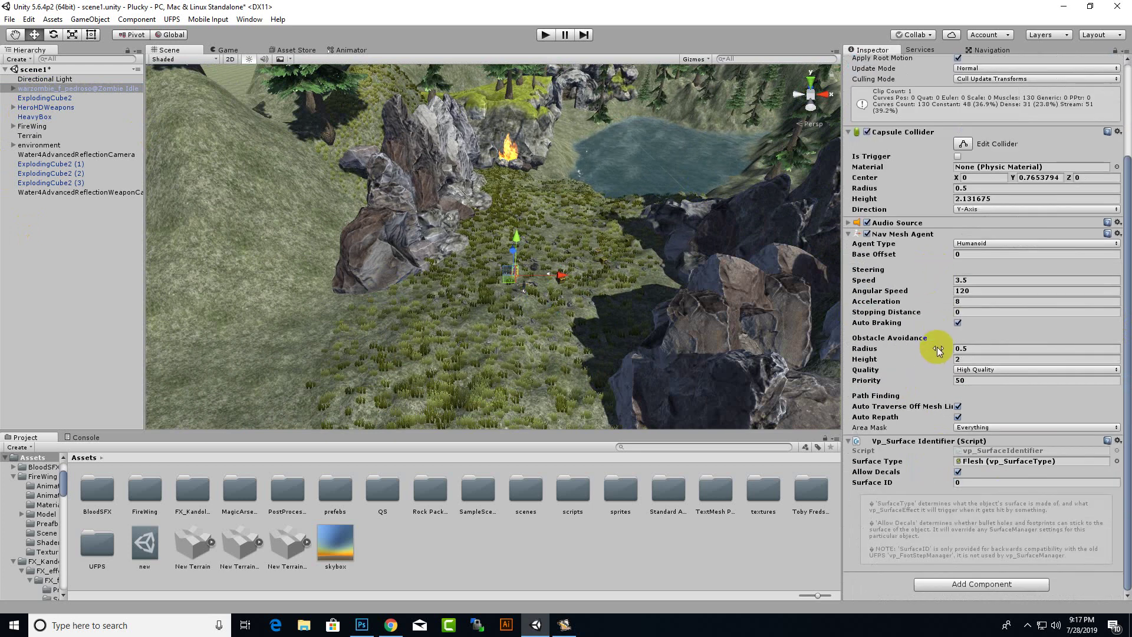
{"action": "scroll", "coordinate": [920, 336], "scroll_direction": "up", "scroll_amount": 5}
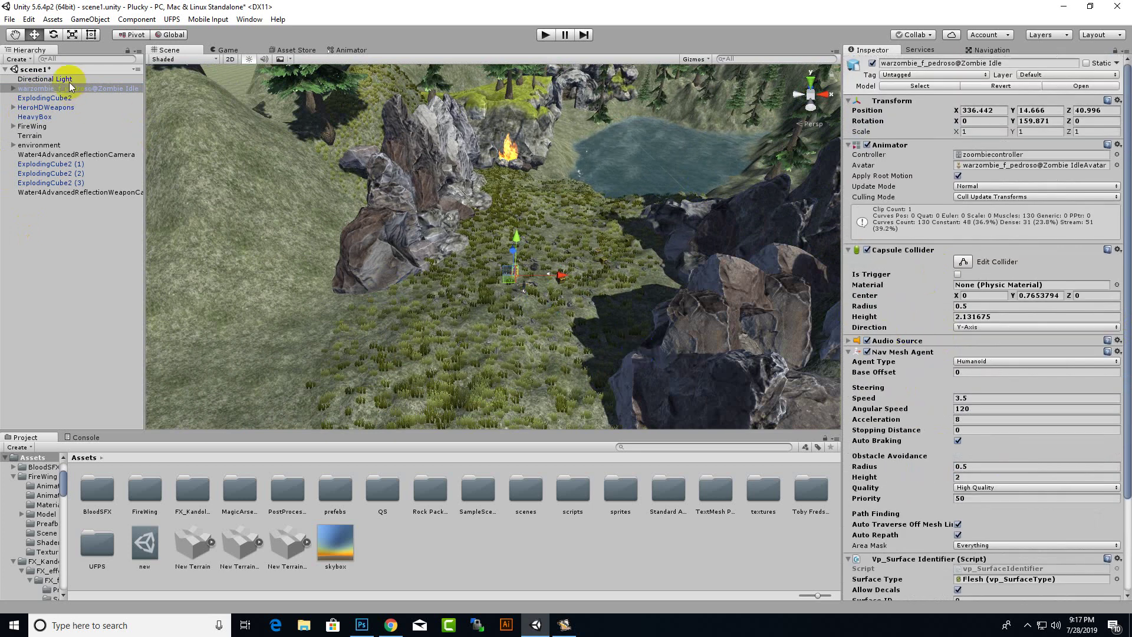
{"action": "scroll", "coordinate": [503, 300], "scroll_direction": "down", "scroll_amount": 5}
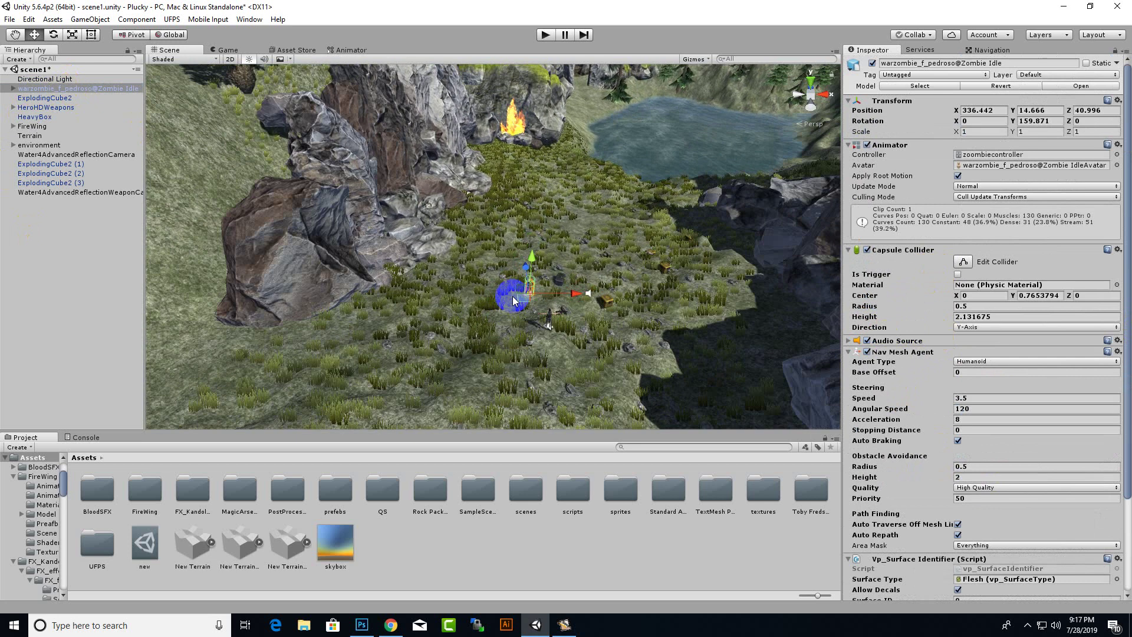
{"action": "scroll", "coordinate": [570, 273], "scroll_direction": "down", "scroll_amount": 4}
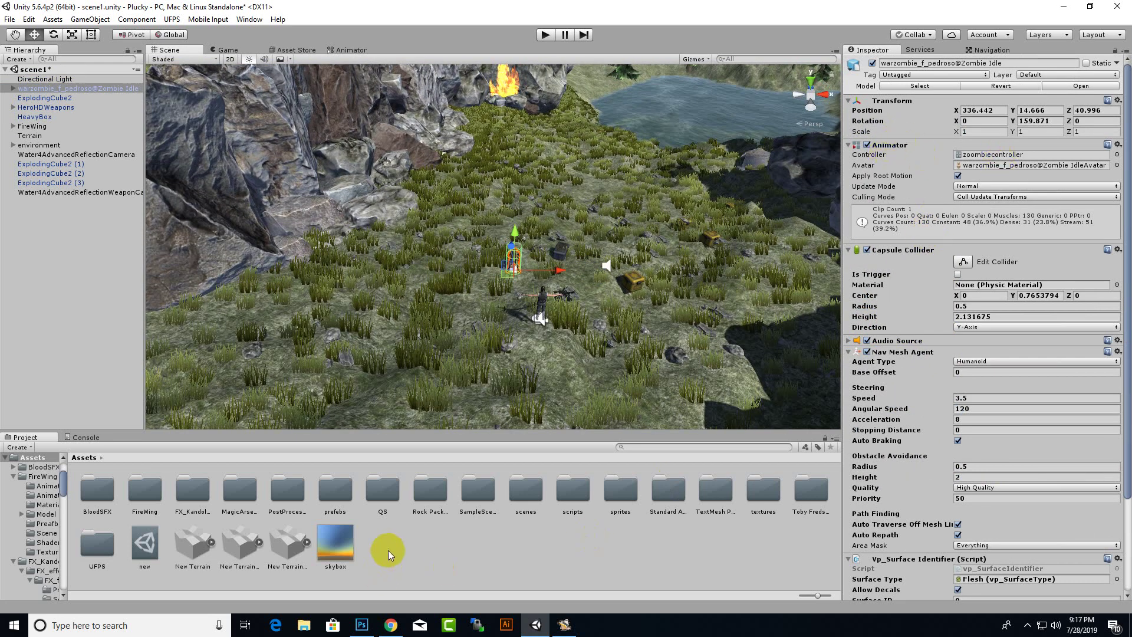
Open prefebs > zoombie in the Project panel and select the zoombiecontroller asset
{"action": "double_click", "coordinate": [336, 488]}
{"action": "double_click", "coordinate": [96, 489]}
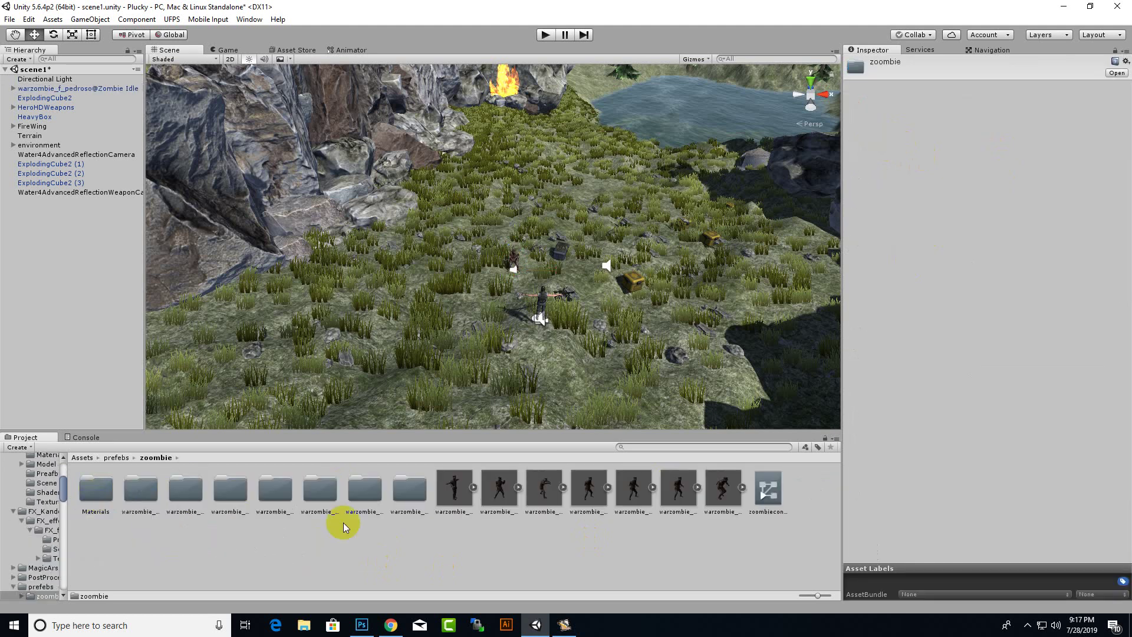
{"action": "left_click", "coordinate": [767, 490]}
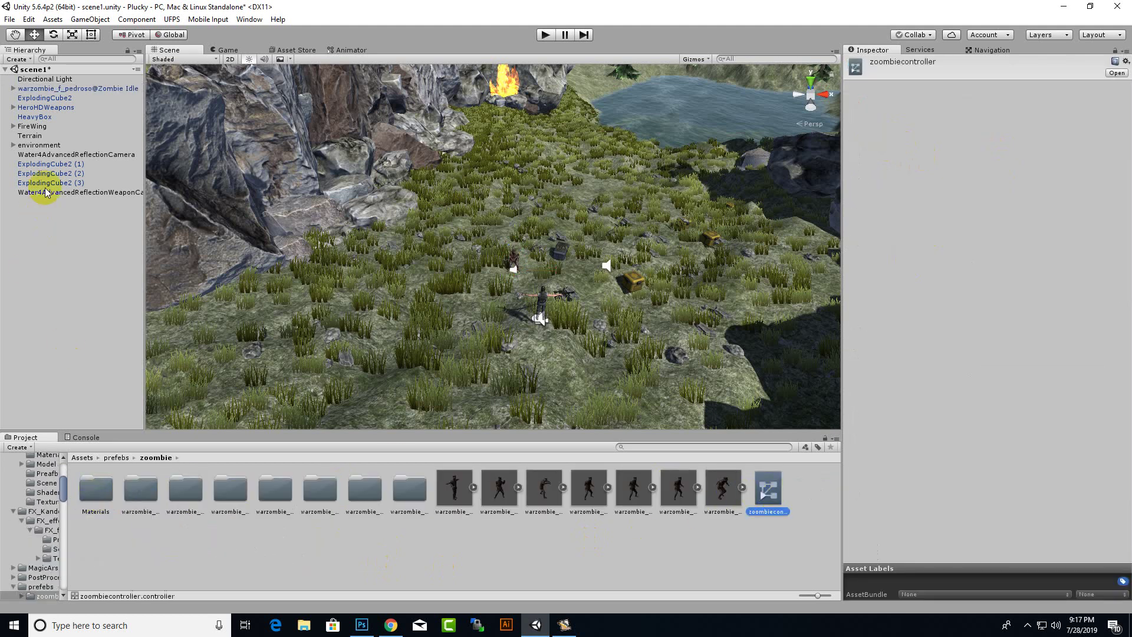
Reselect warzombie and check its Surface Type picker, leaving it on Flesh
{"action": "left_click", "coordinate": [45, 90]}
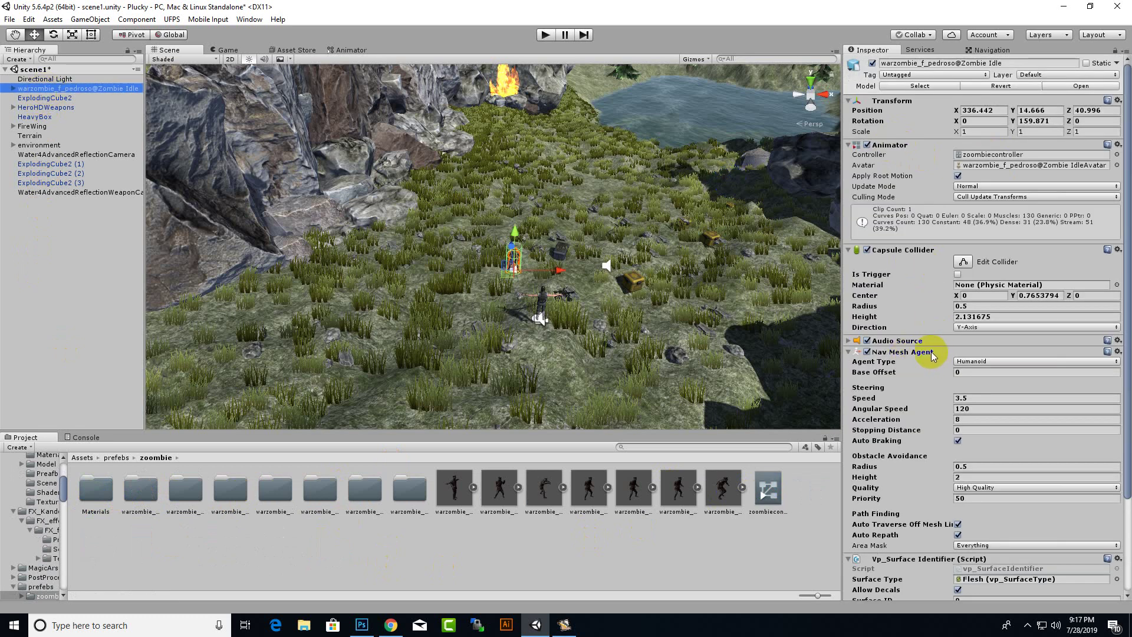
{"action": "scroll", "coordinate": [956, 439], "scroll_direction": "down", "scroll_amount": 3}
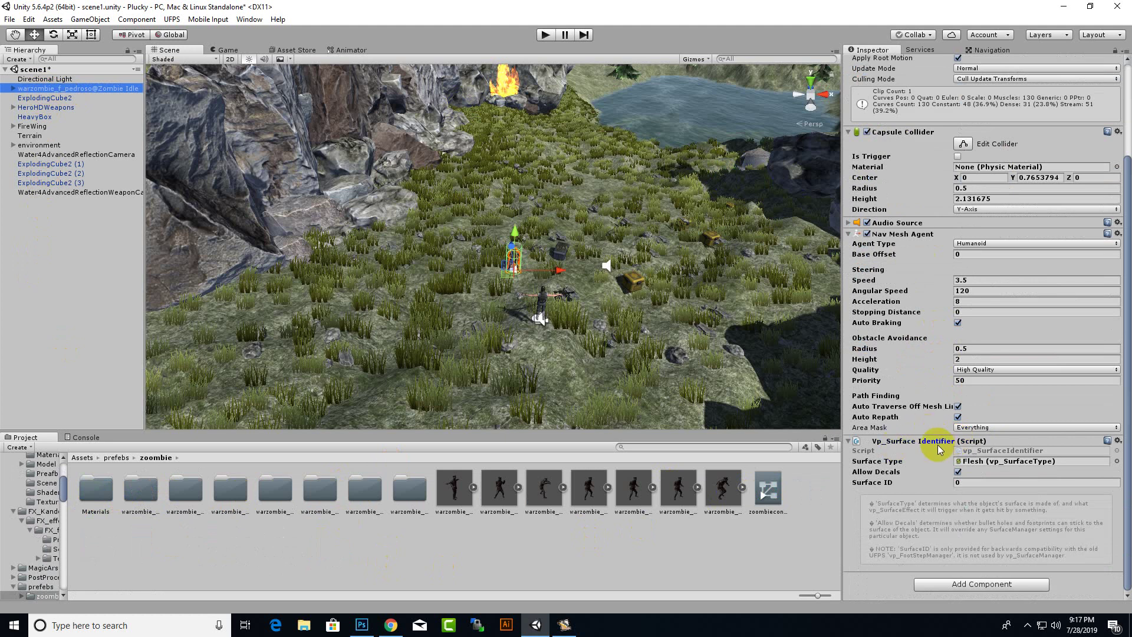
{"action": "left_click", "coordinate": [1116, 462]}
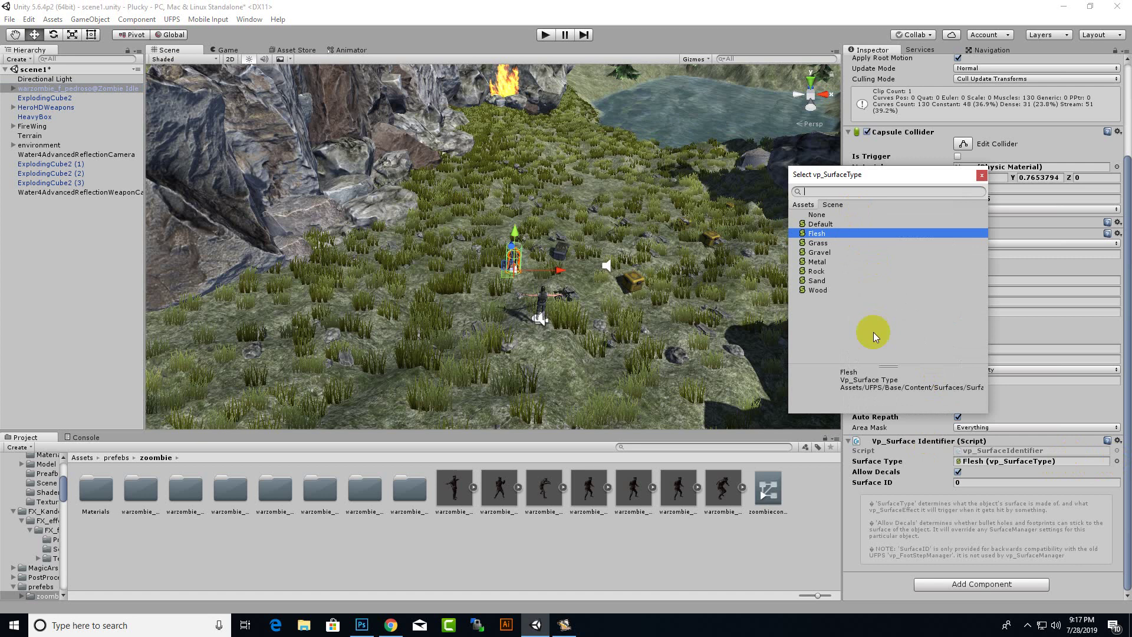
{"action": "left_click", "coordinate": [981, 175]}
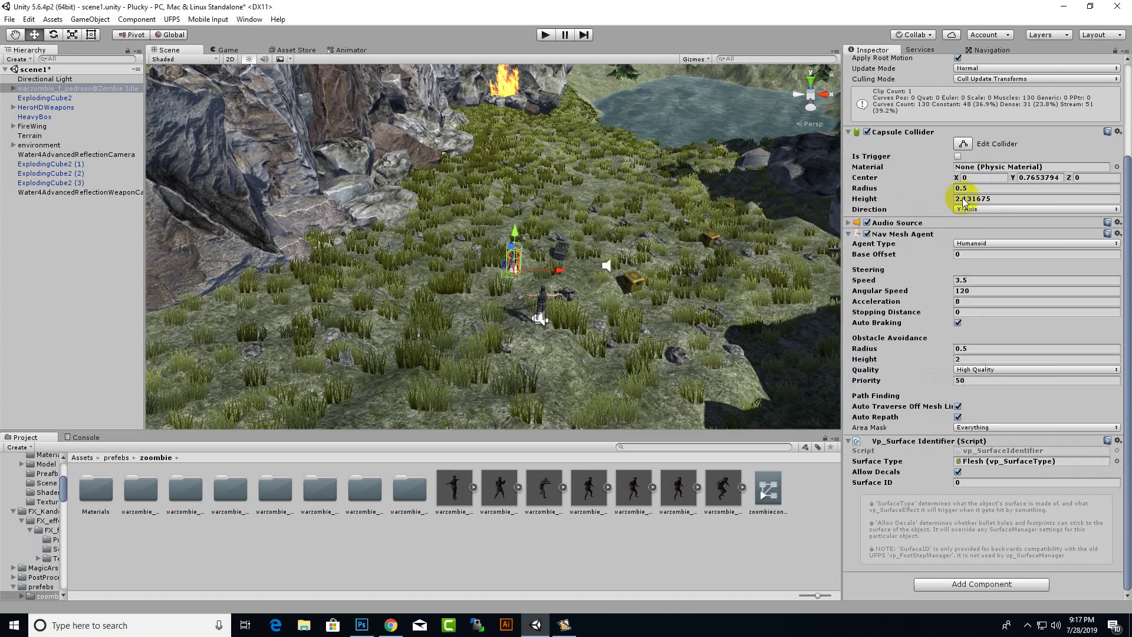
{"action": "left_click", "coordinate": [499, 331]}
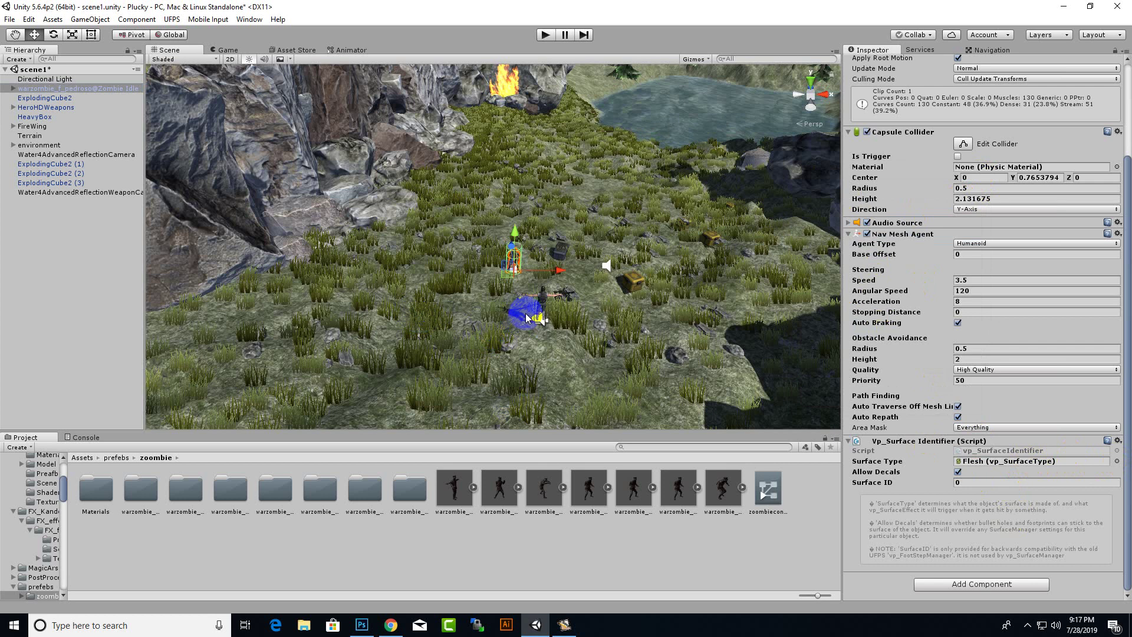
{"action": "scroll", "coordinate": [863, 341], "scroll_direction": "up", "scroll_amount": 3}
Open zoombiecontroller in the Animator window and place Zombie Idle to the right of Entry
{"action": "left_click", "coordinate": [762, 512]}
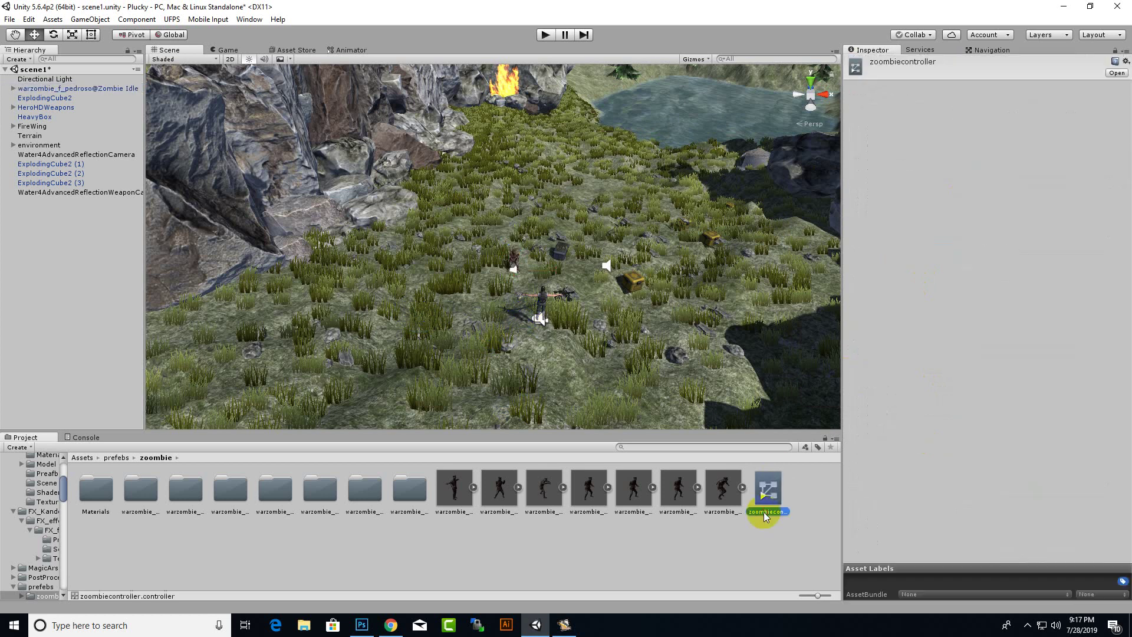
{"action": "double_click", "coordinate": [763, 512]}
{"action": "middle_click_drag", "start_coordinate": [589, 167], "coordinate": [656, 202]}
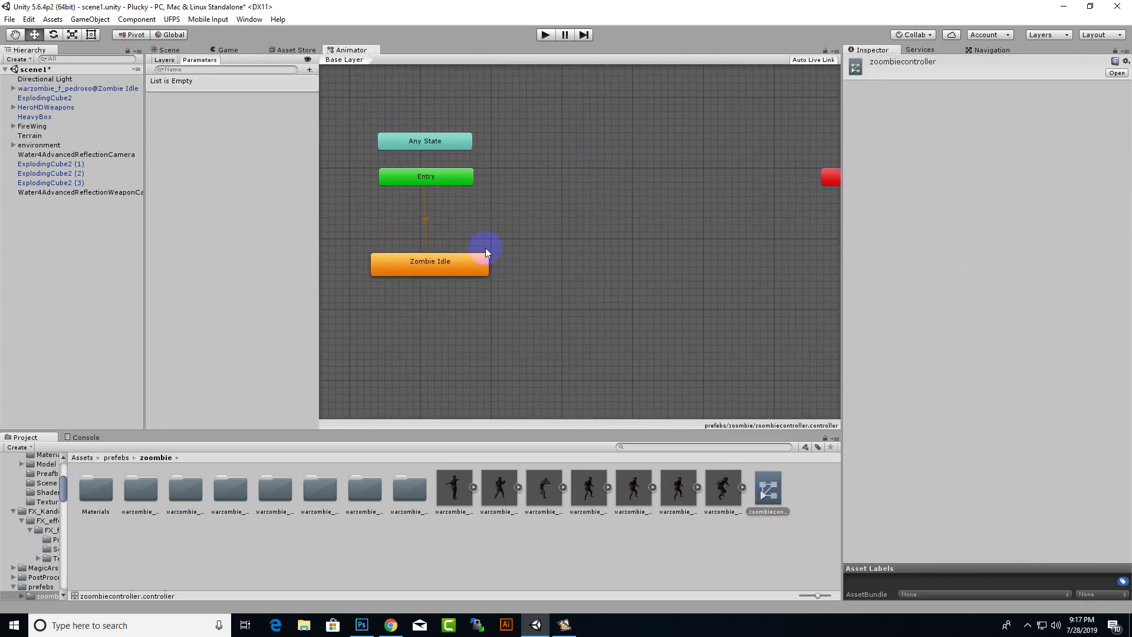
{"action": "mouse_move", "coordinate": [485, 259]}
{"action": "left_mouse_down"}
{"action": "mouse_move", "coordinate": [435, 246]}
{"action": "mouse_move", "coordinate": [438, 255]}
{"action": "mouse_move", "coordinate": [584, 184]}
{"action": "mouse_move", "coordinate": [622, 184]}
{"action": "left_mouse_up"}
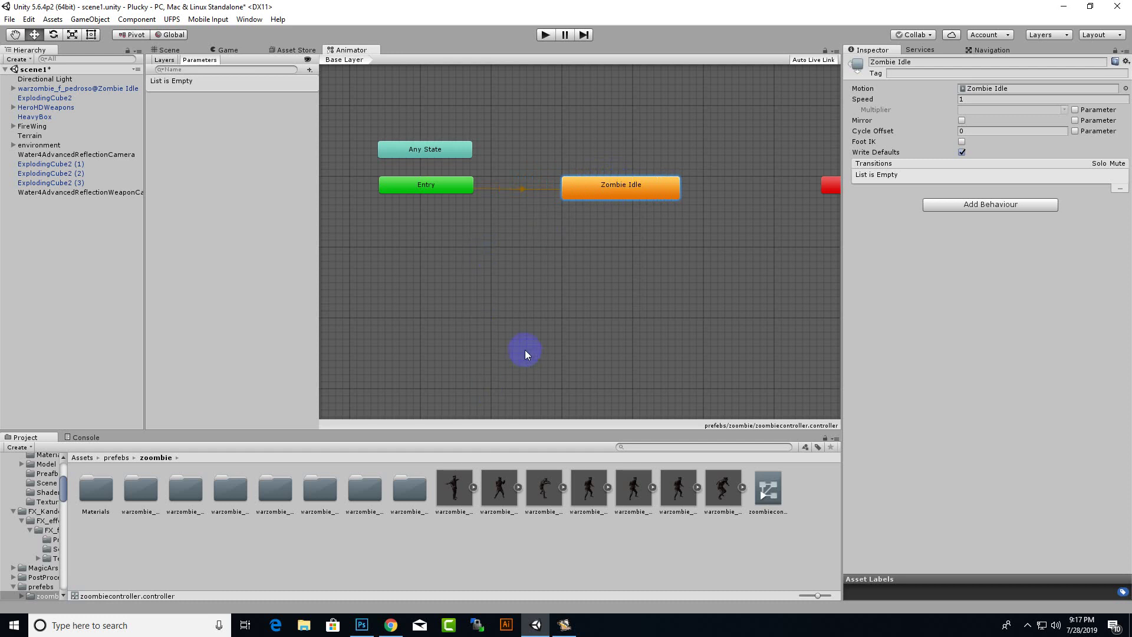
{"action": "middle_click_drag", "start_coordinate": [542, 302], "coordinate": [519, 336]}
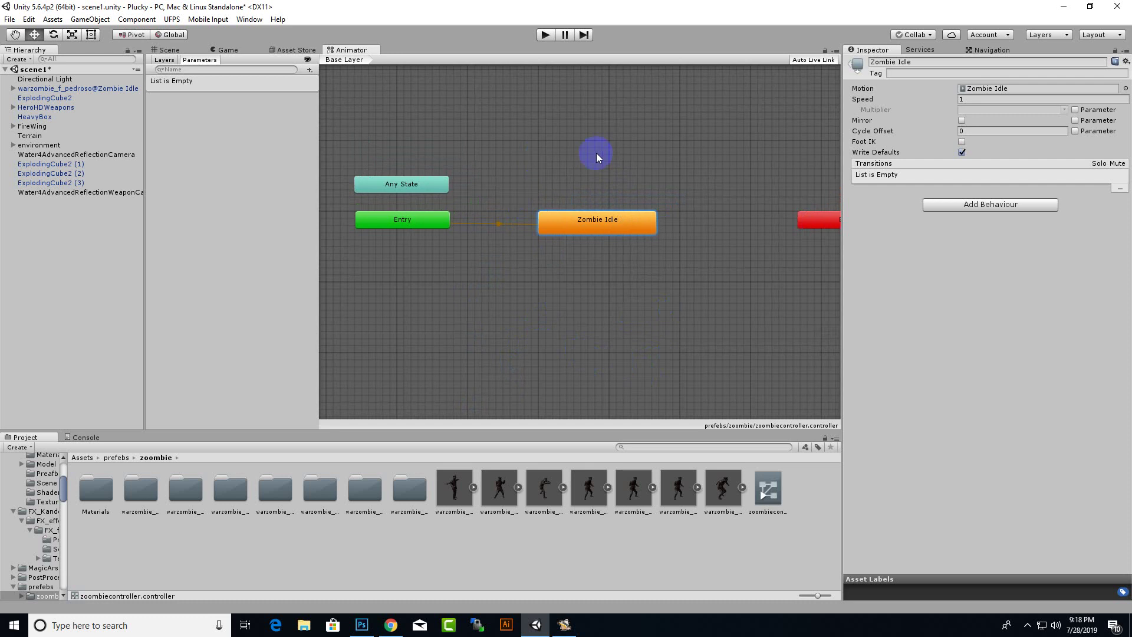
{"action": "middle_click_drag", "start_coordinate": [596, 154], "coordinate": [598, 161]}
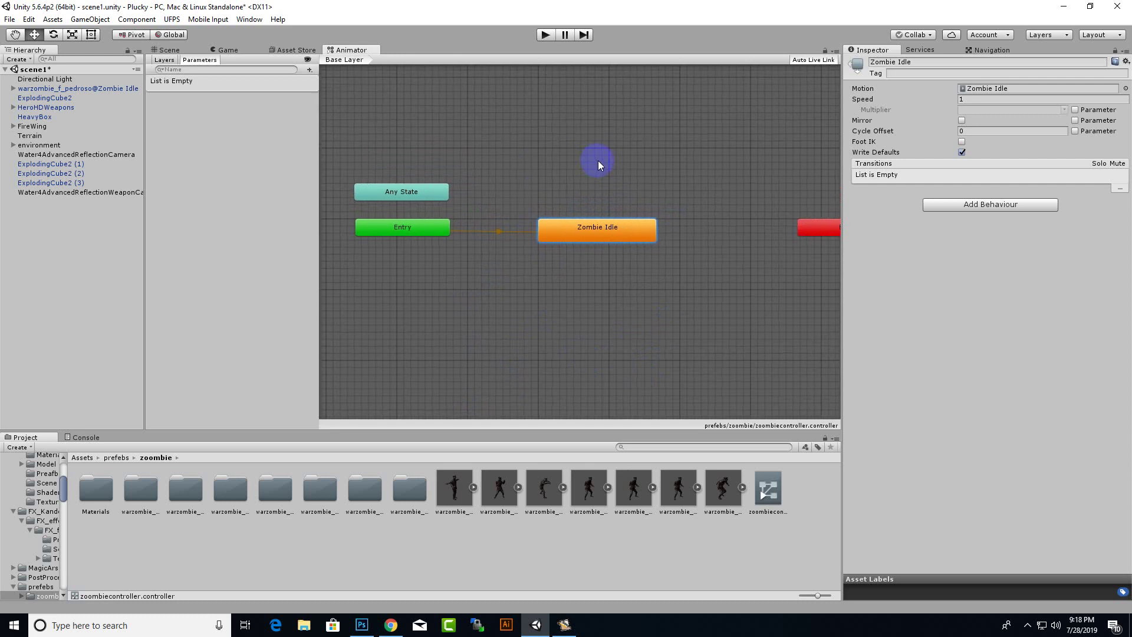
Add two Bool parameters named Attack and Run to the animator
{"action": "left_click", "coordinate": [164, 59]}
{"action": "left_click", "coordinate": [200, 59]}
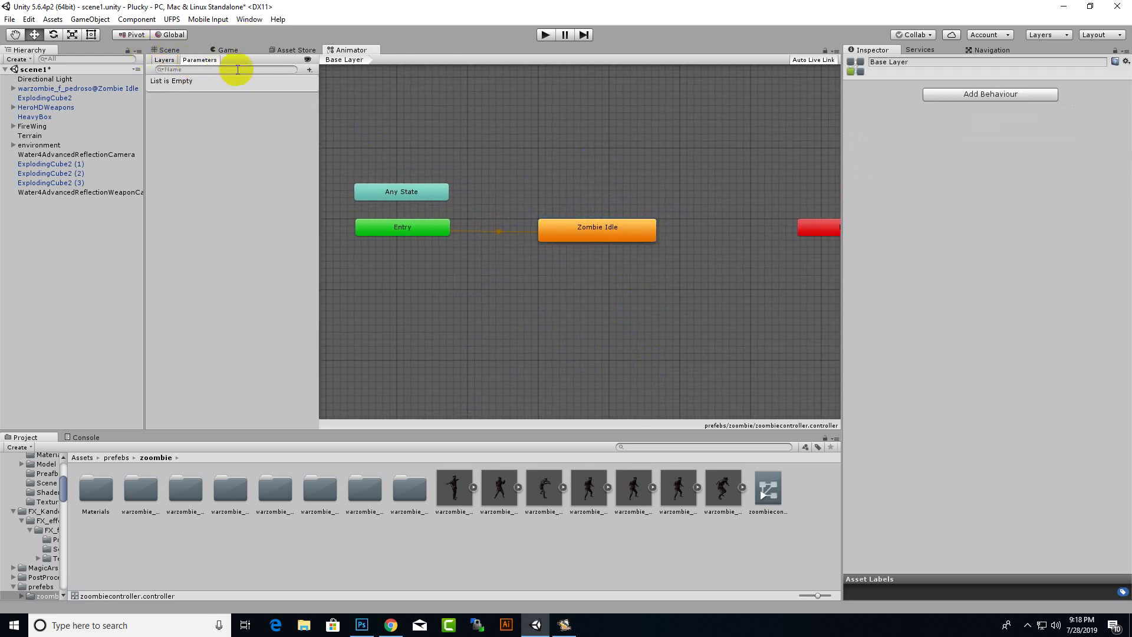
{"action": "left_click", "coordinate": [309, 70]}
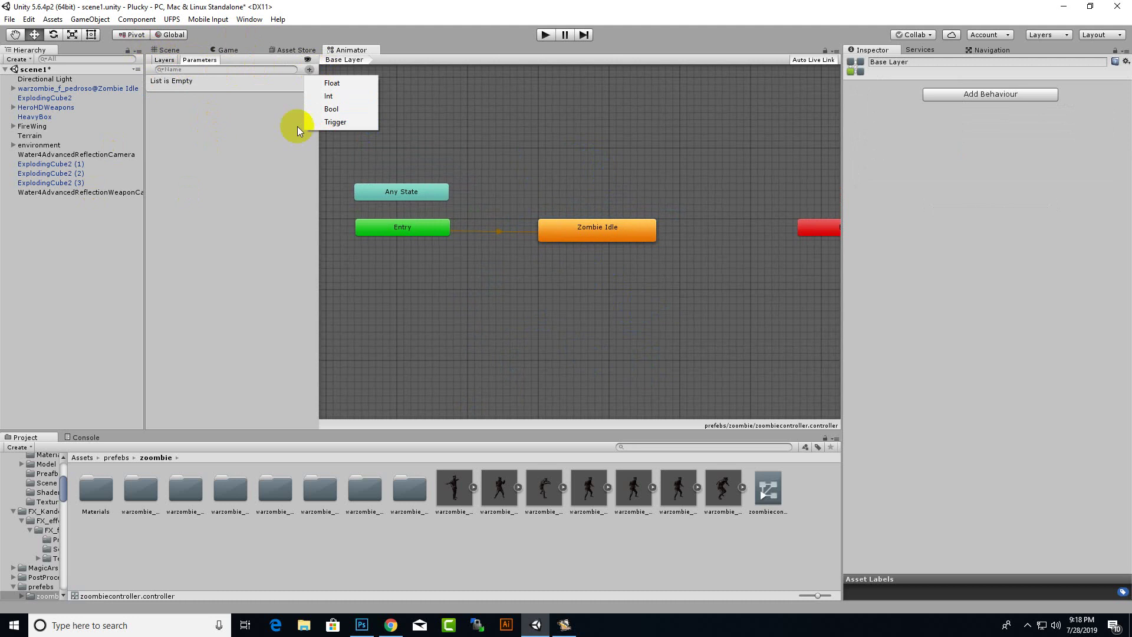
{"action": "left_click", "coordinate": [334, 112]}
{"action": "type", "text": "Attack"}
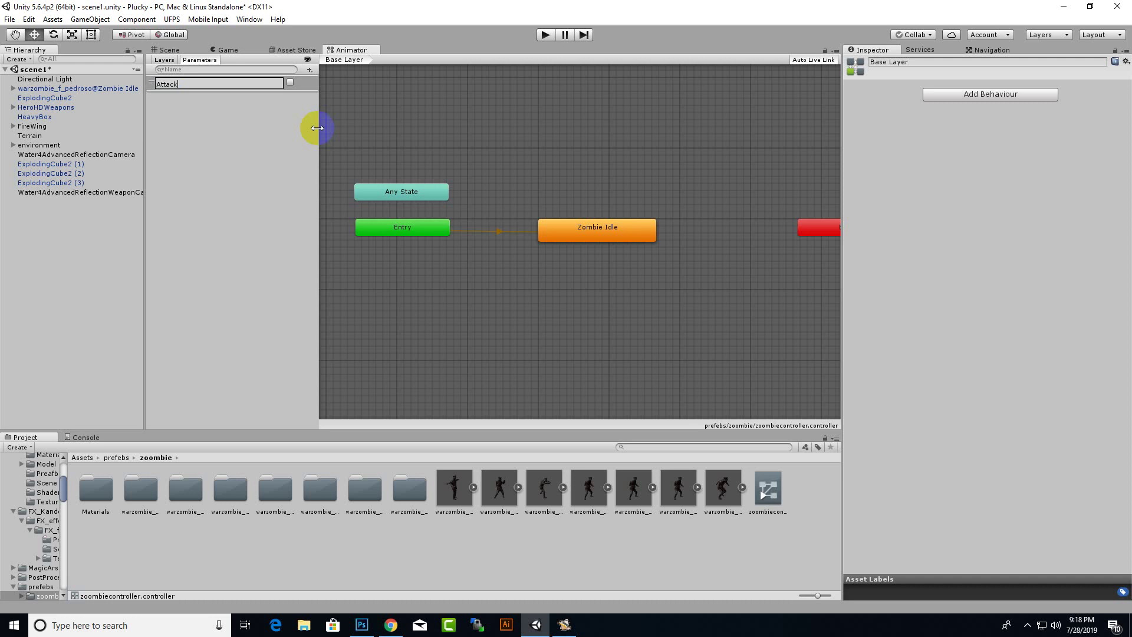
{"action": "key", "text": "Return"}
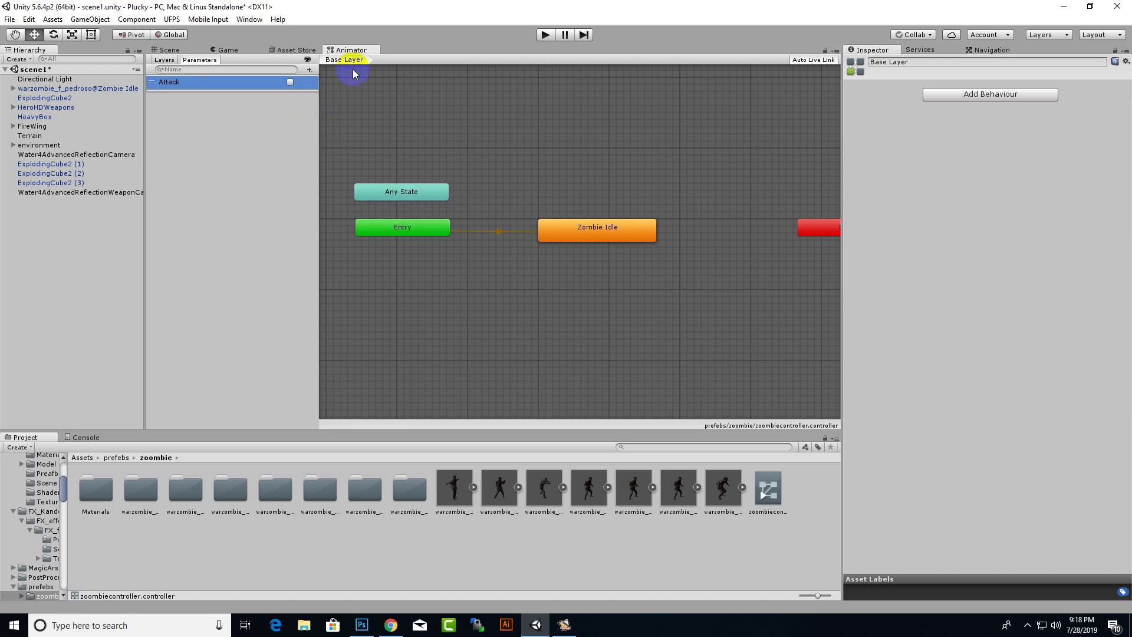
{"action": "left_click", "coordinate": [309, 70]}
{"action": "left_click", "coordinate": [335, 110]}
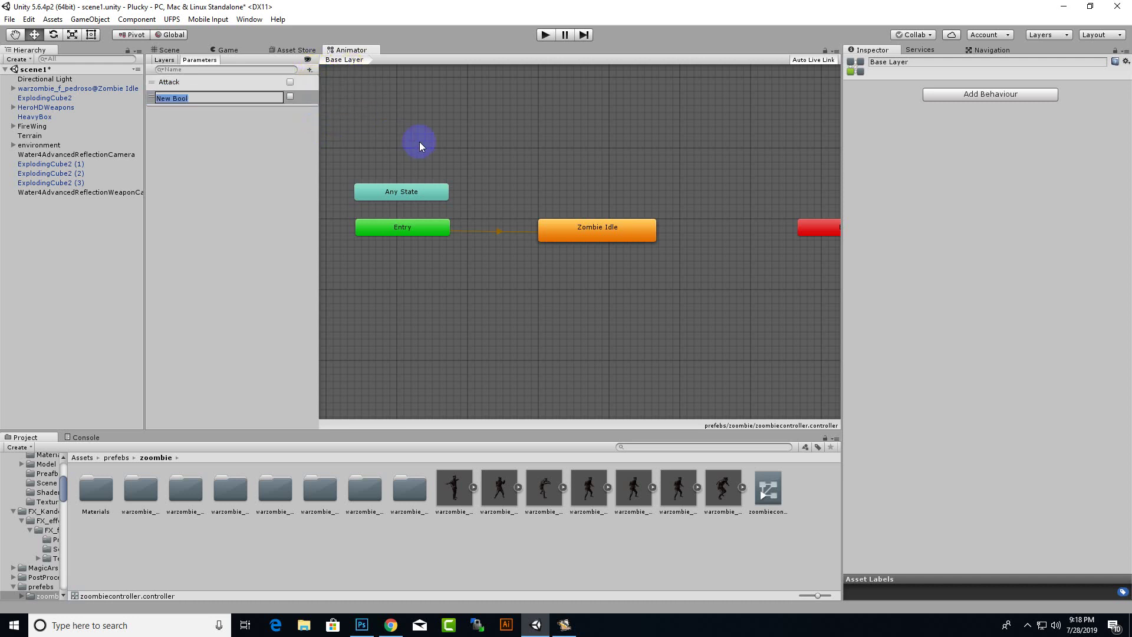
{"action": "type", "text": "Run"}
{"action": "key", "text": "Return"}
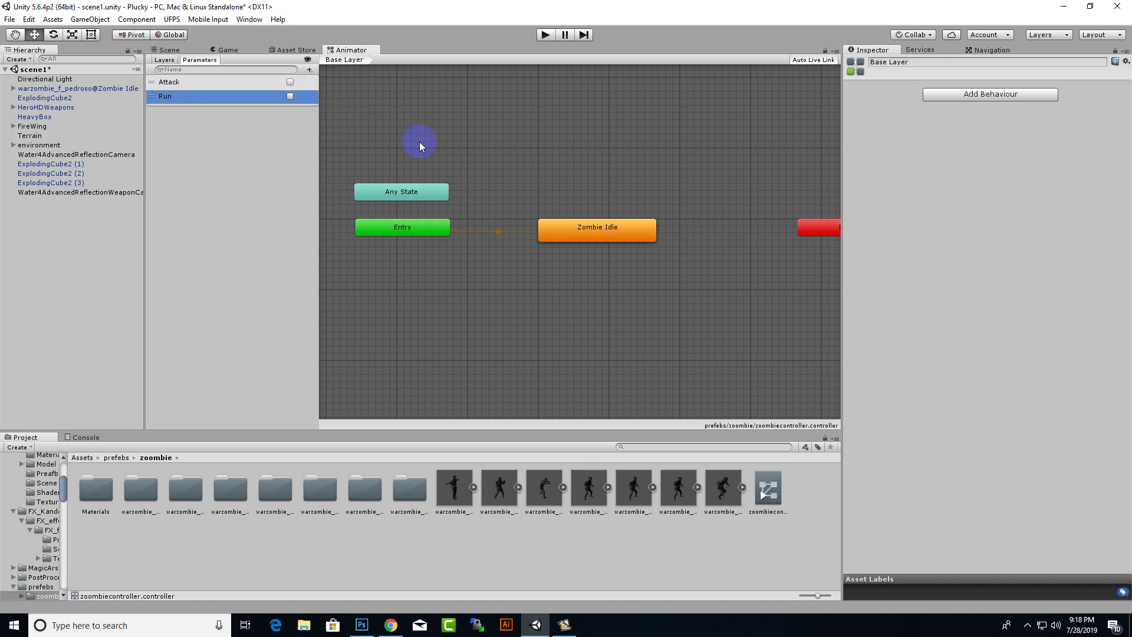
Add a Trigger parameter named Die
{"action": "left_click", "coordinate": [309, 69]}
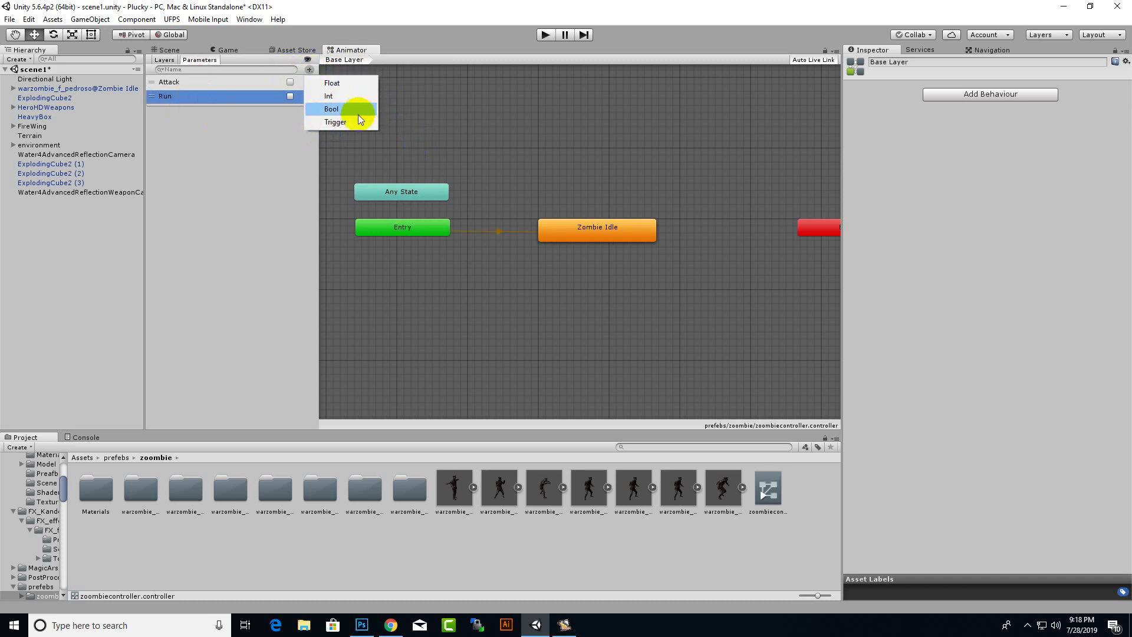
{"action": "left_click", "coordinate": [334, 123]}
{"action": "type", "text": "Die"}
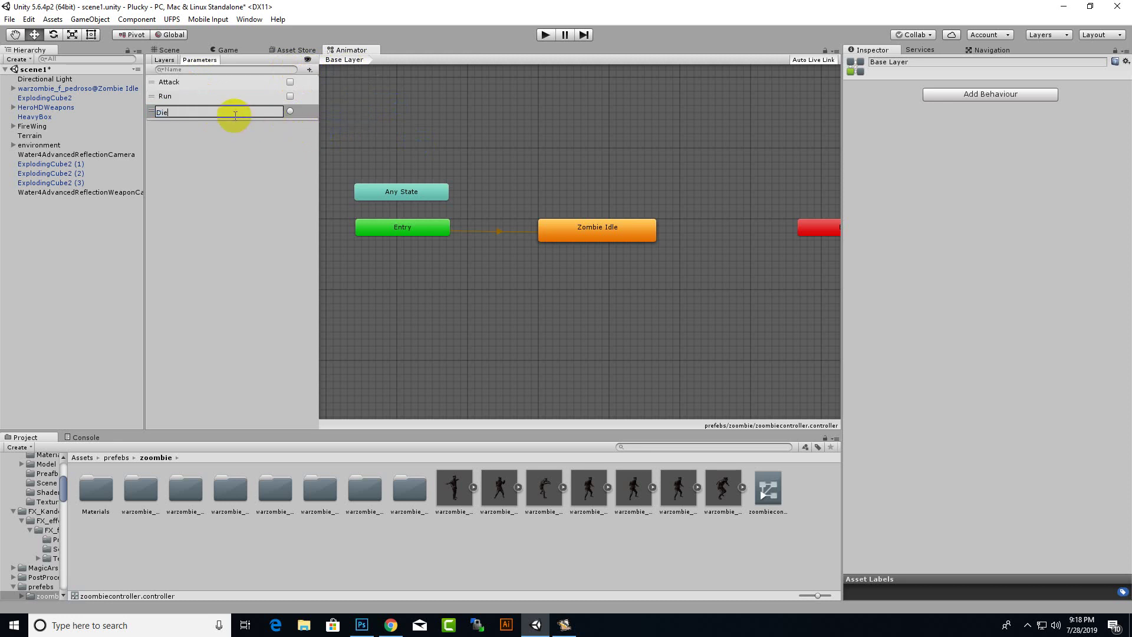
{"action": "key", "text": "Return"}
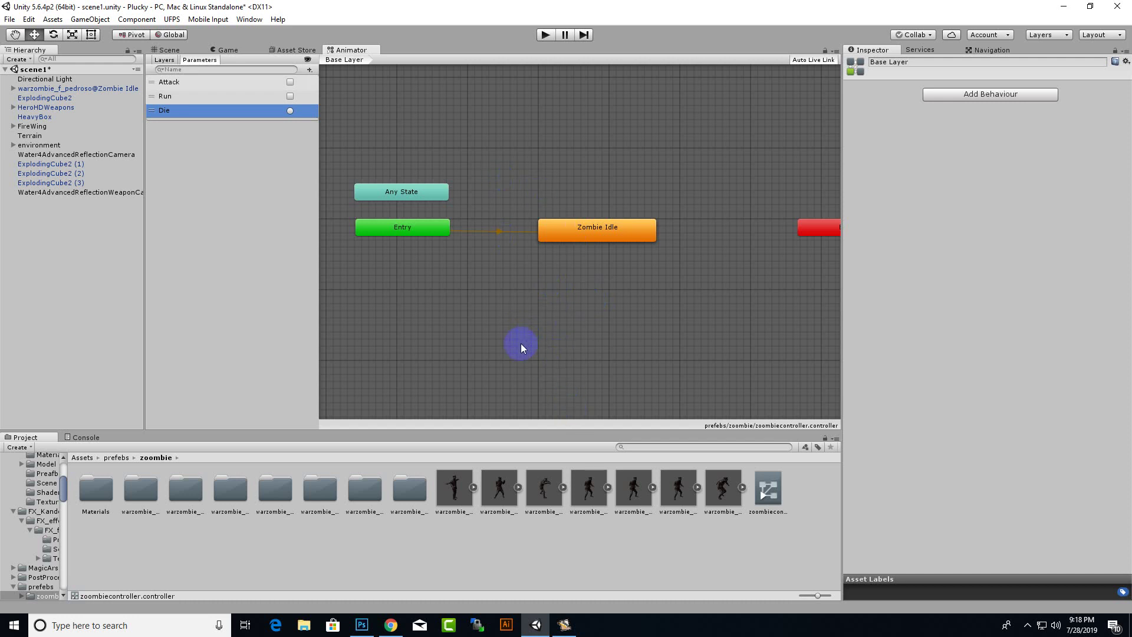
{"action": "left_click", "coordinate": [723, 489]}
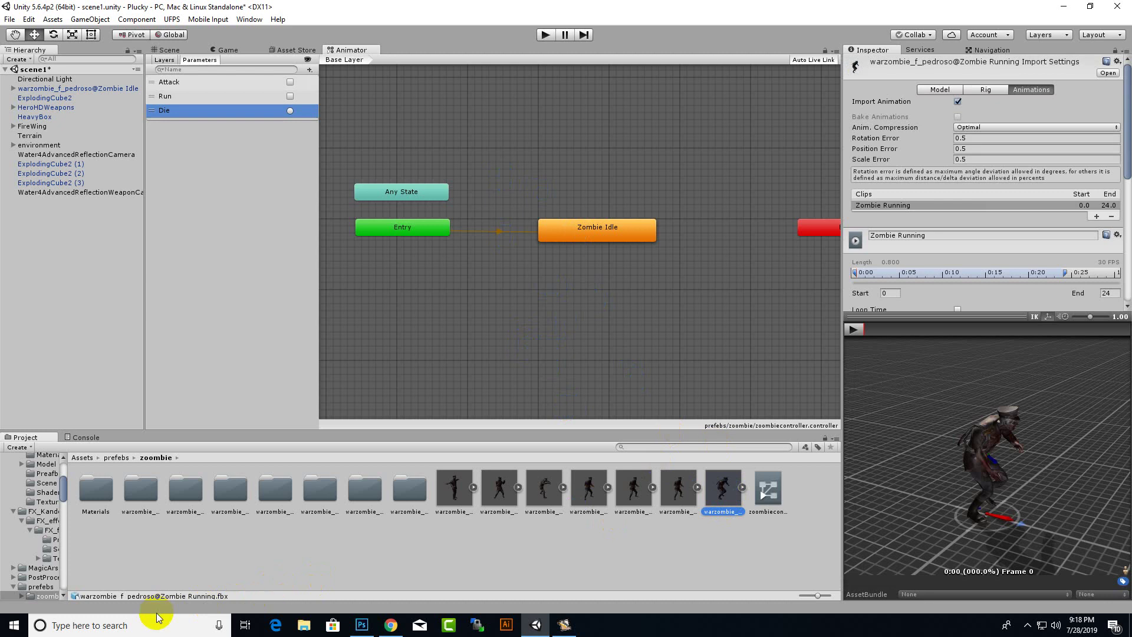
Add the Zombie Running clip as a state below Zombie Idle
{"action": "left_click", "coordinate": [742, 486]}
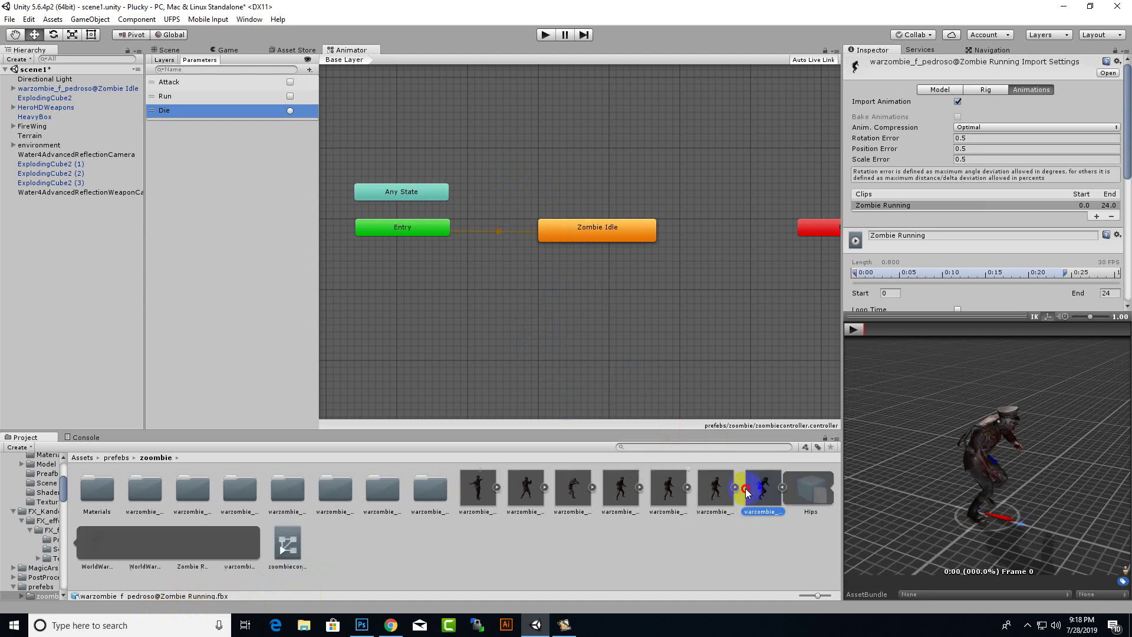
{"action": "left_click_drag", "start_coordinate": [756, 498], "coordinate": [528, 334]}
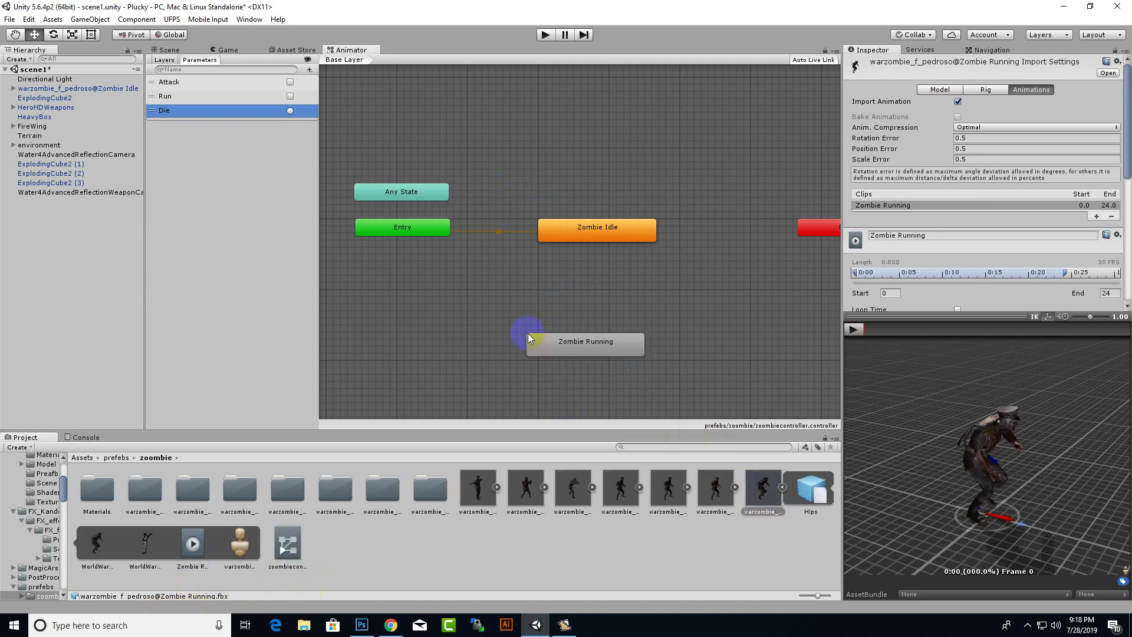
{"action": "left_click", "coordinate": [666, 447]}
{"action": "left_click", "coordinate": [706, 500]}
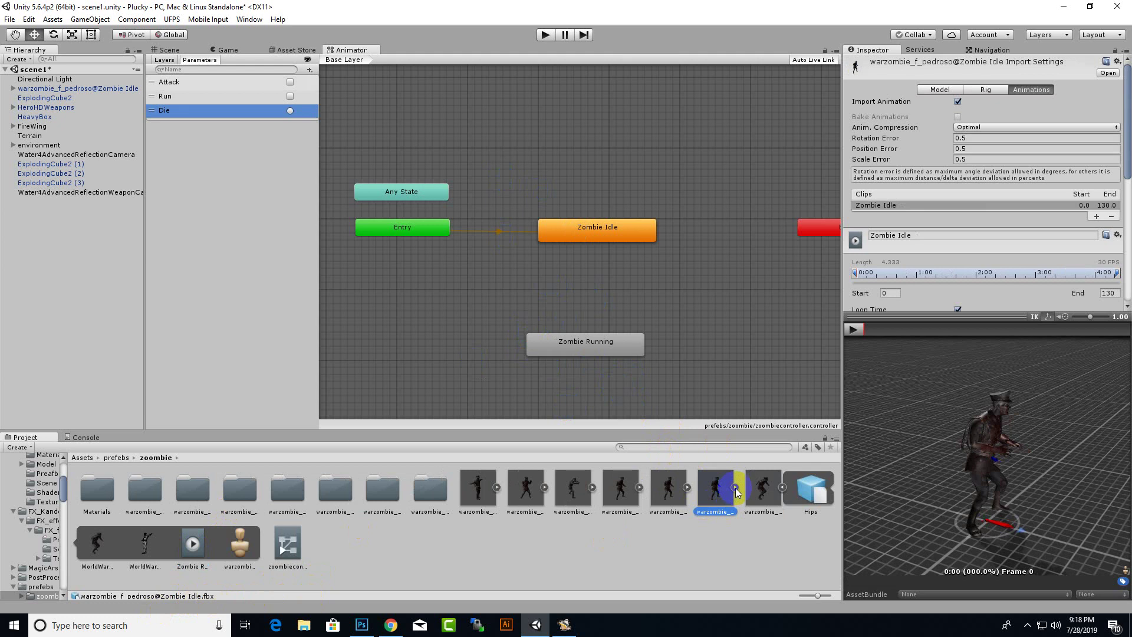
Add the Zombie Death clip as a state above Zombie Idle
{"action": "left_click", "coordinate": [693, 488]}
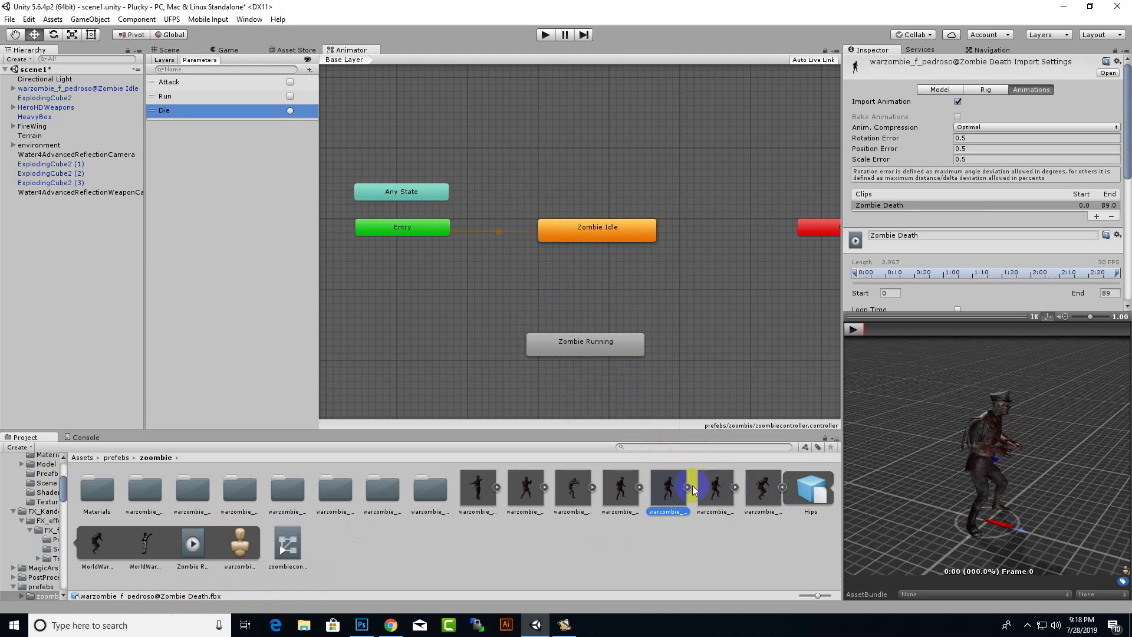
{"action": "left_click", "coordinate": [688, 488]}
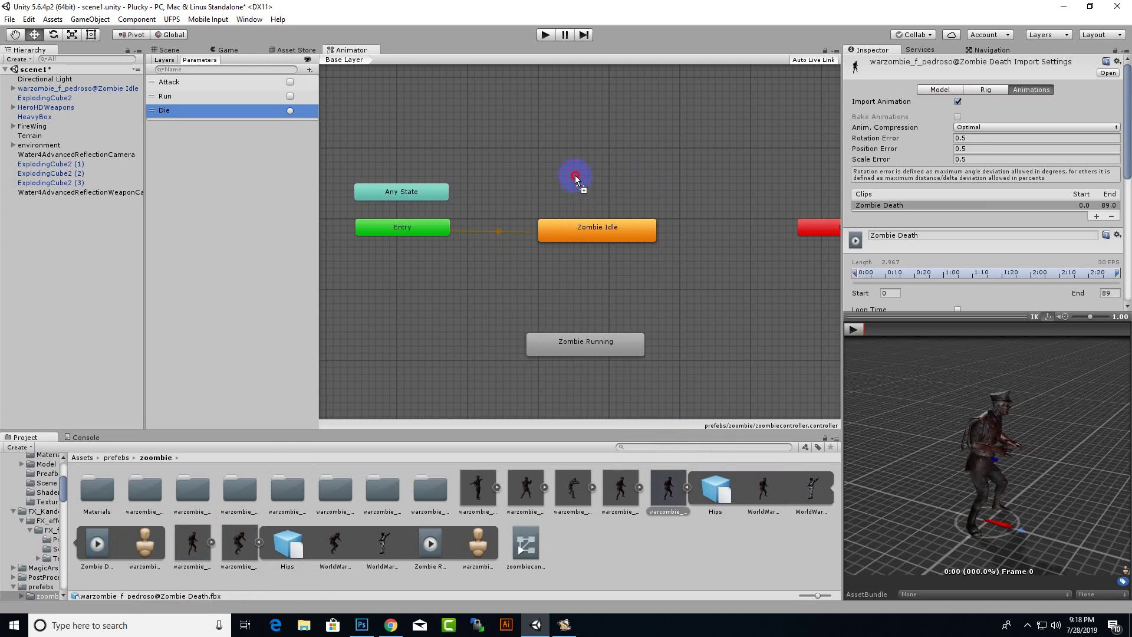
{"action": "left_click_drag", "start_coordinate": [97, 541], "coordinate": [576, 178]}
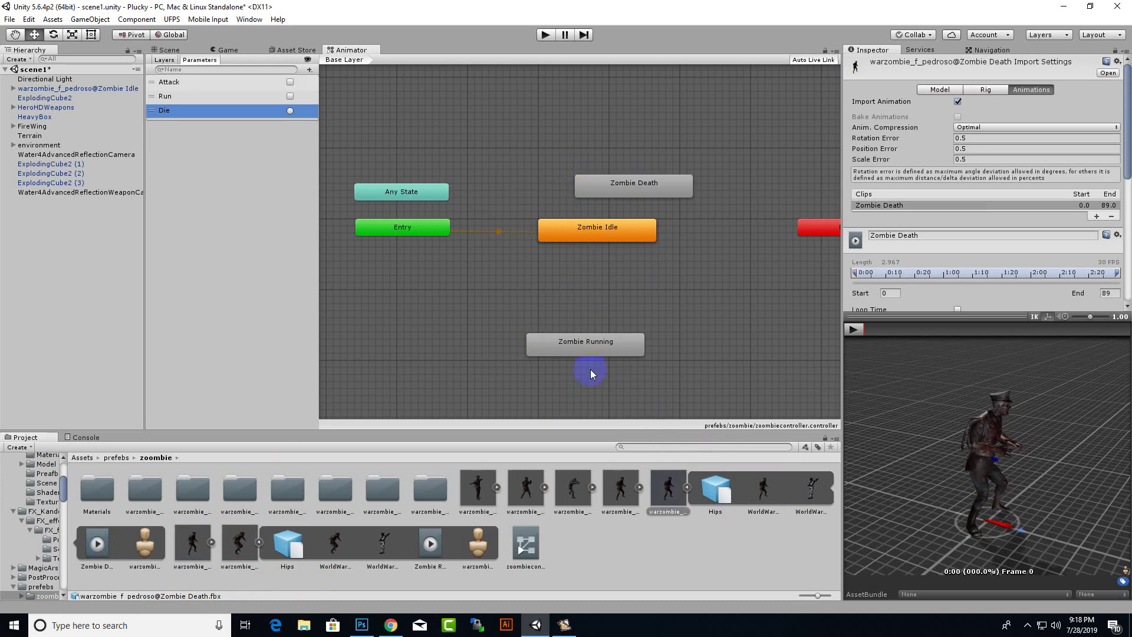
Add the Zombie Attack clip as a state and place it beside Zombie Running
{"action": "left_click", "coordinate": [621, 489]}
{"action": "left_click", "coordinate": [577, 494]}
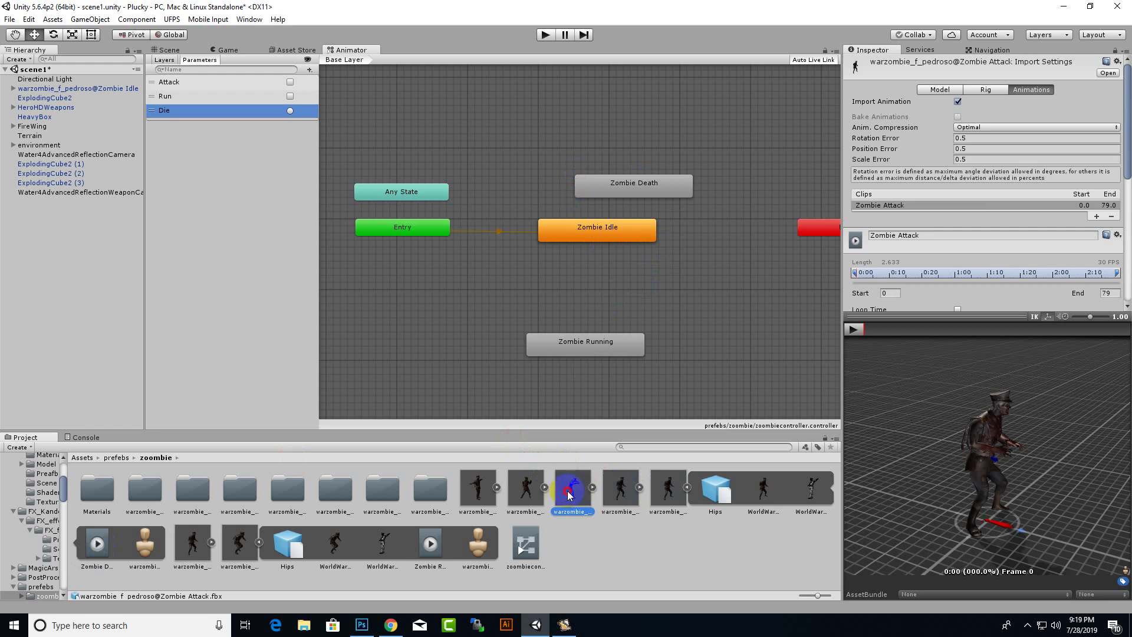
{"action": "left_click", "coordinate": [615, 494]}
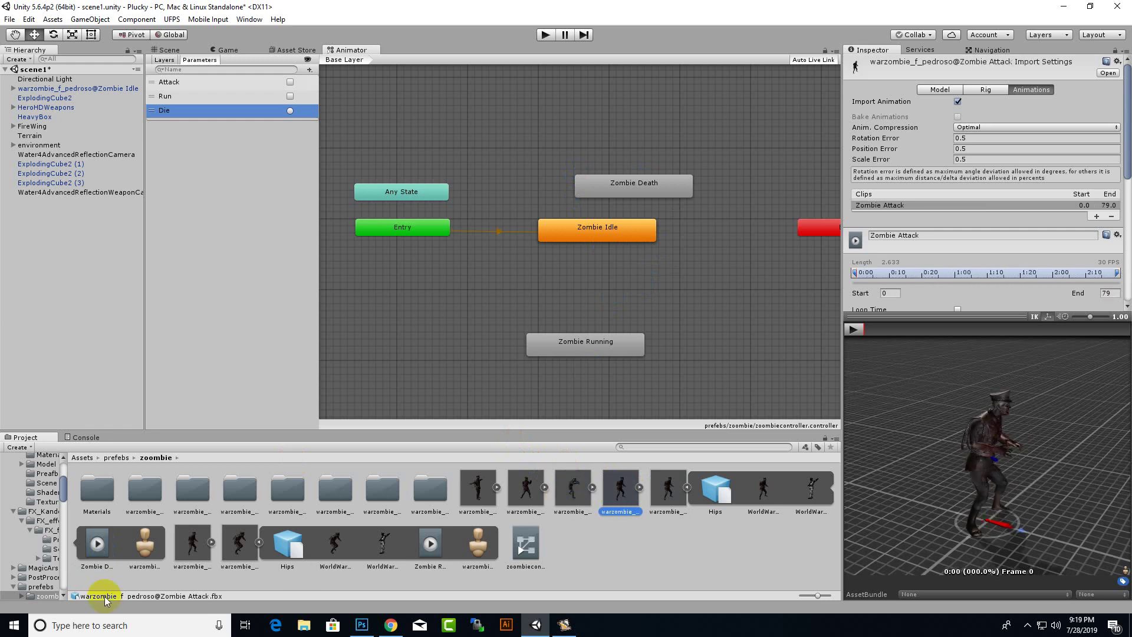
{"action": "left_click", "coordinate": [658, 493]}
{"action": "left_click", "coordinate": [640, 488]}
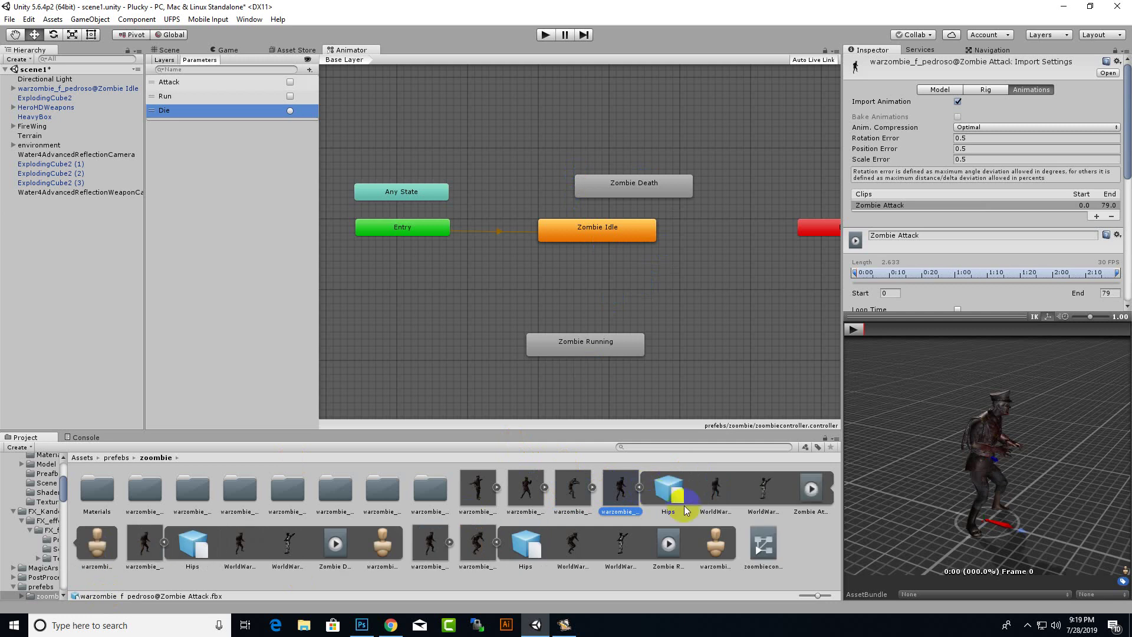
{"action": "left_click_drag", "start_coordinate": [789, 505], "coordinate": [711, 358]}
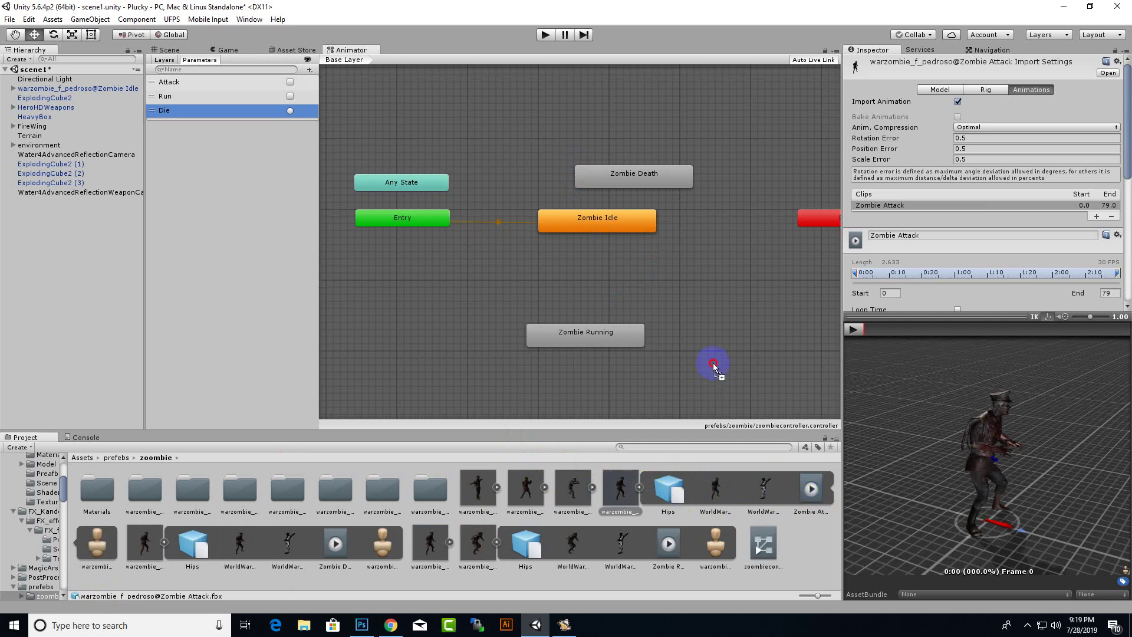
{"action": "left_click_drag", "start_coordinate": [617, 343], "coordinate": [551, 342]}
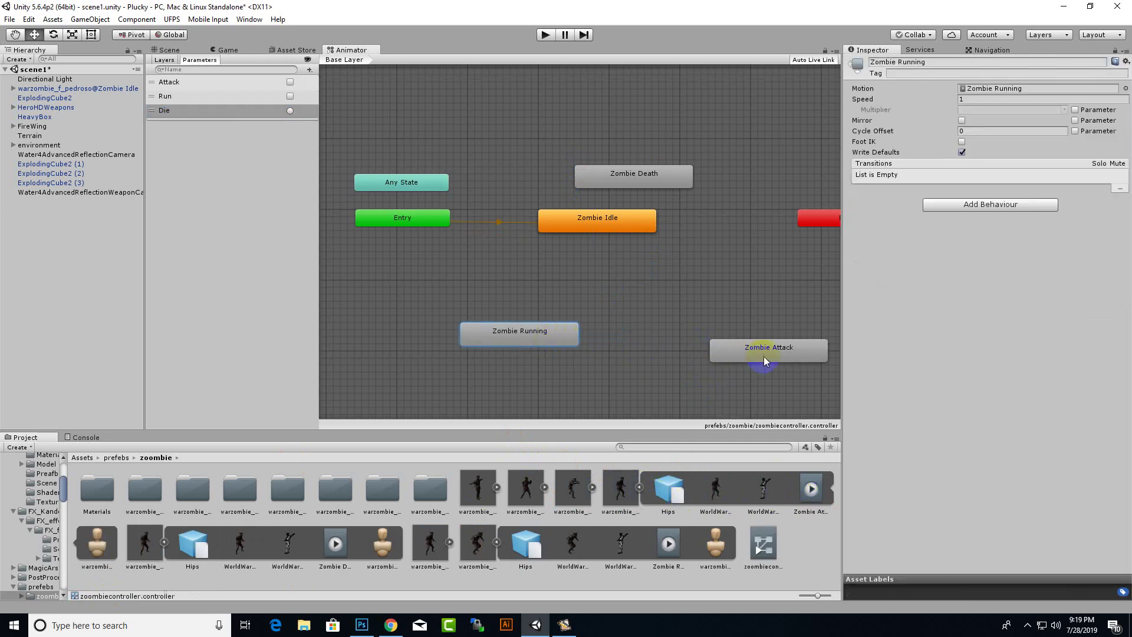
{"action": "left_click_drag", "start_coordinate": [764, 359], "coordinate": [701, 341]}
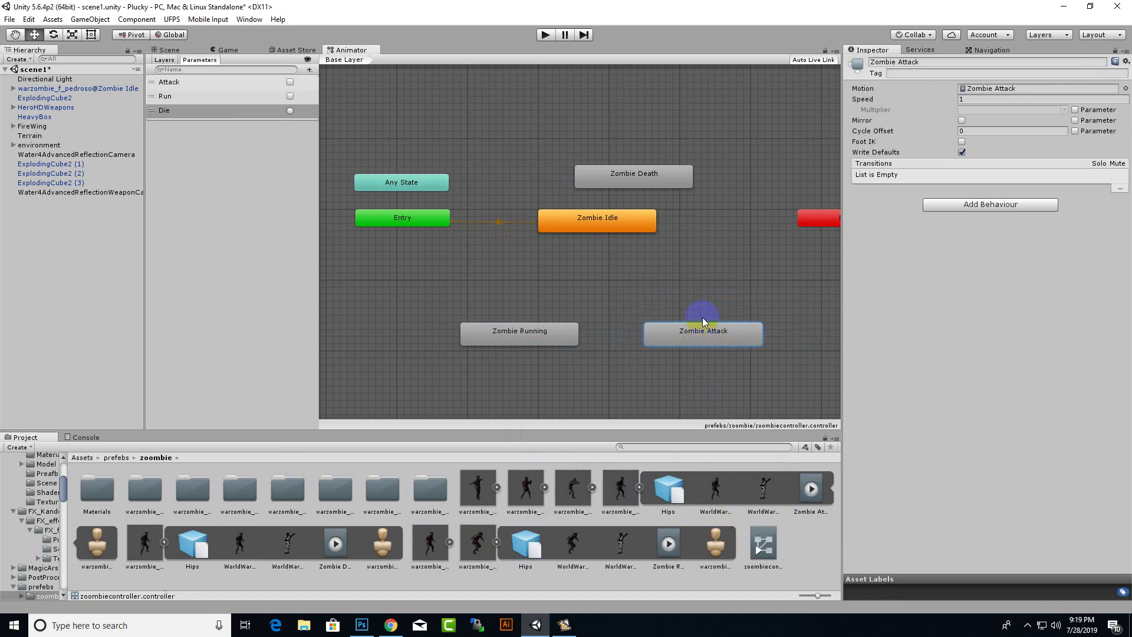
Rename the Zombie Death state to Die
{"action": "left_click", "coordinate": [626, 187]}
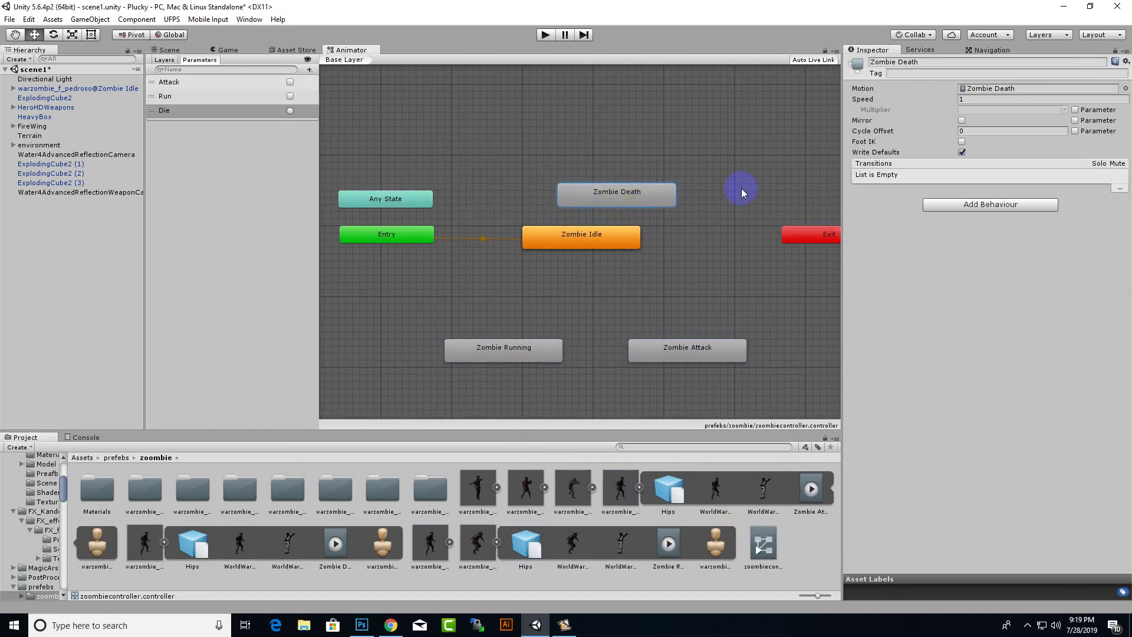
{"action": "left_click", "coordinate": [918, 60]}
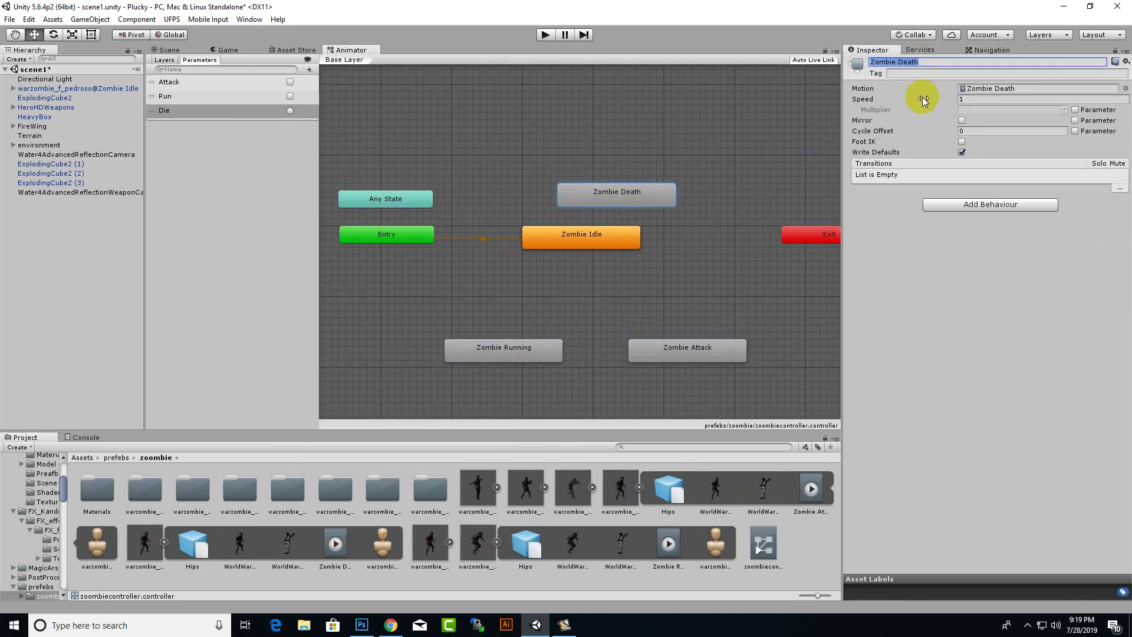
{"action": "type", "text": "Die"}
Create a transition from Any State to the Die state
{"action": "right_click", "coordinate": [427, 199]}
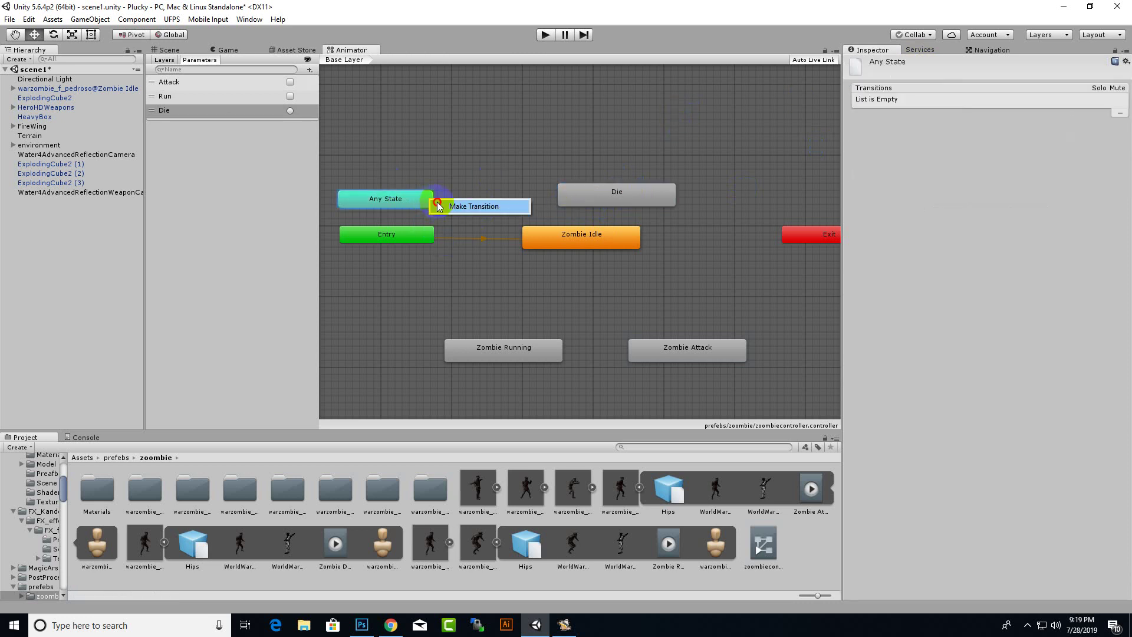
{"action": "left_click", "coordinate": [456, 206]}
{"action": "left_click", "coordinate": [575, 198]}
{"action": "left_click_drag", "start_coordinate": [617, 195], "coordinate": [609, 203]}
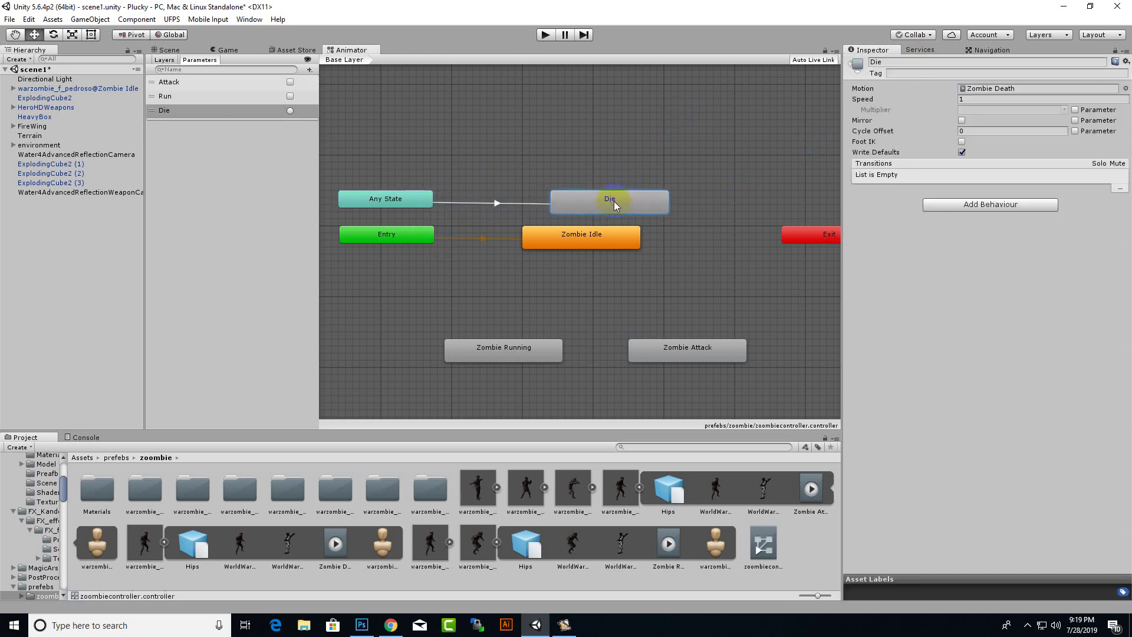
Condition the Any State→Die transition on the Die trigger, preview it, and nudge Zombie Idle right
{"action": "left_click", "coordinate": [508, 206]}
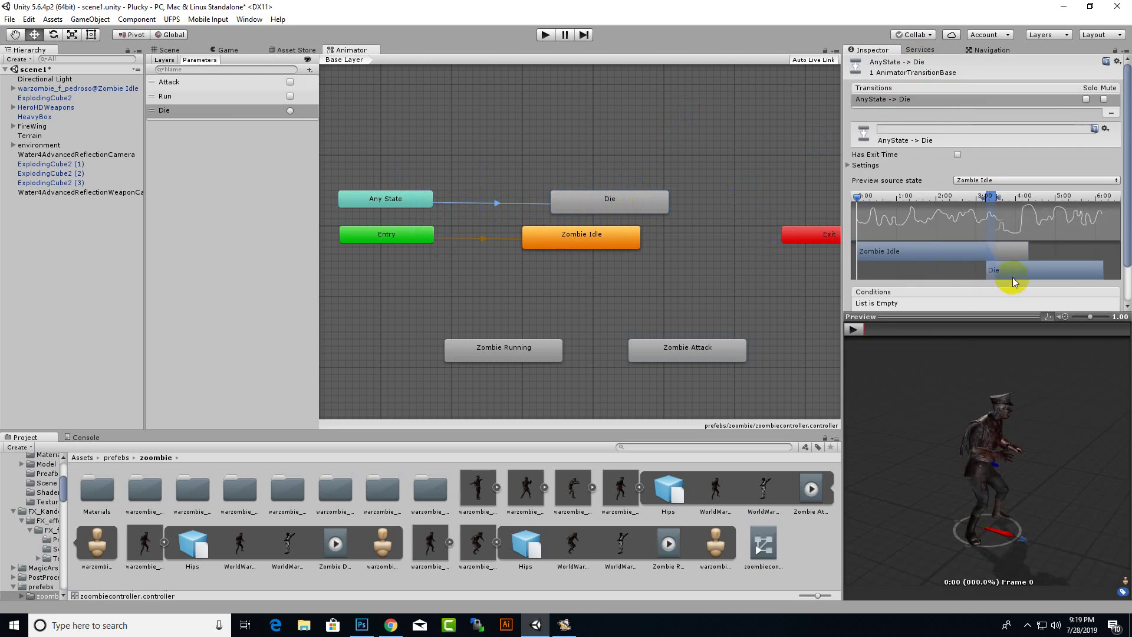
{"action": "left_click_drag", "start_coordinate": [1010, 278], "coordinate": [1107, 272]}
{"action": "scroll", "coordinate": [1109, 274], "scroll_direction": "down", "scroll_amount": 1}
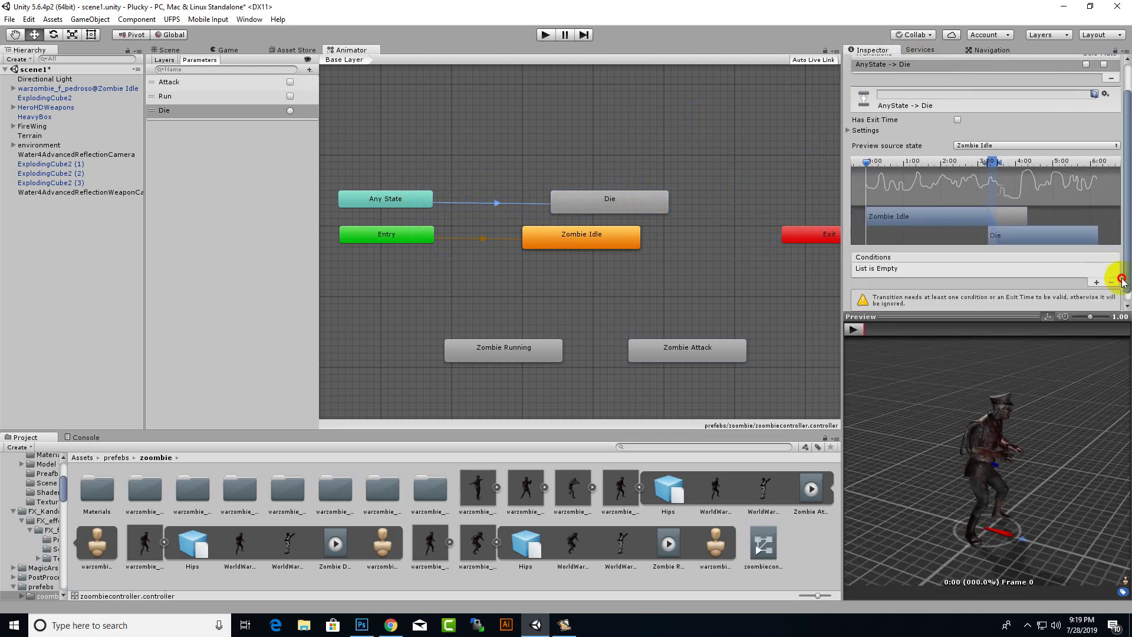
{"action": "left_click", "coordinate": [1095, 282]}
{"action": "left_click", "coordinate": [983, 287]}
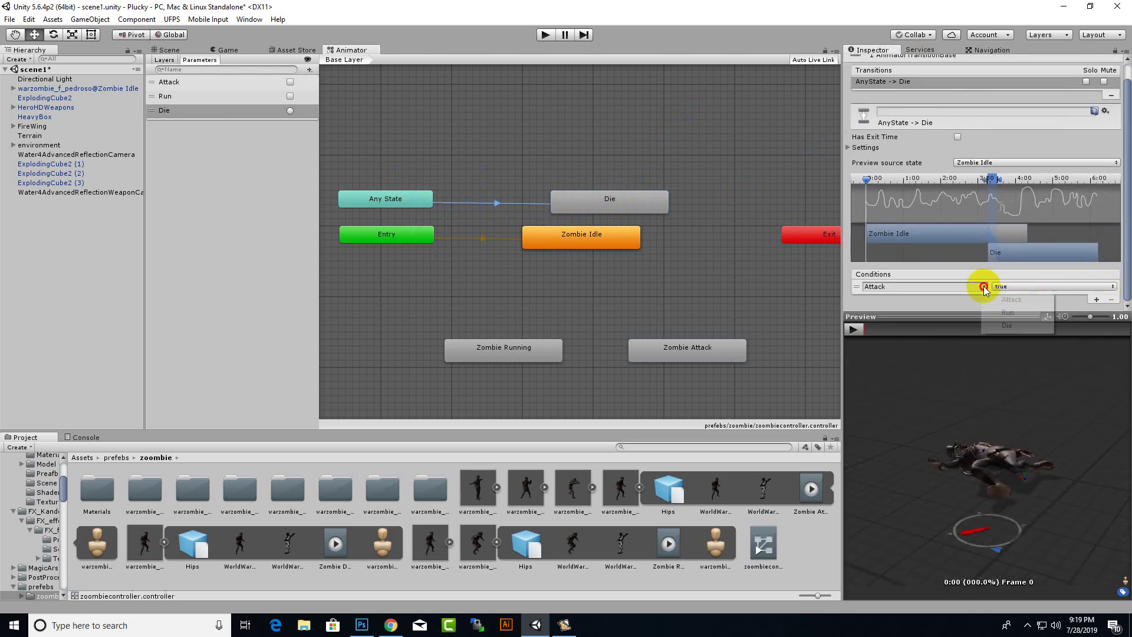
{"action": "left_click", "coordinate": [1012, 326]}
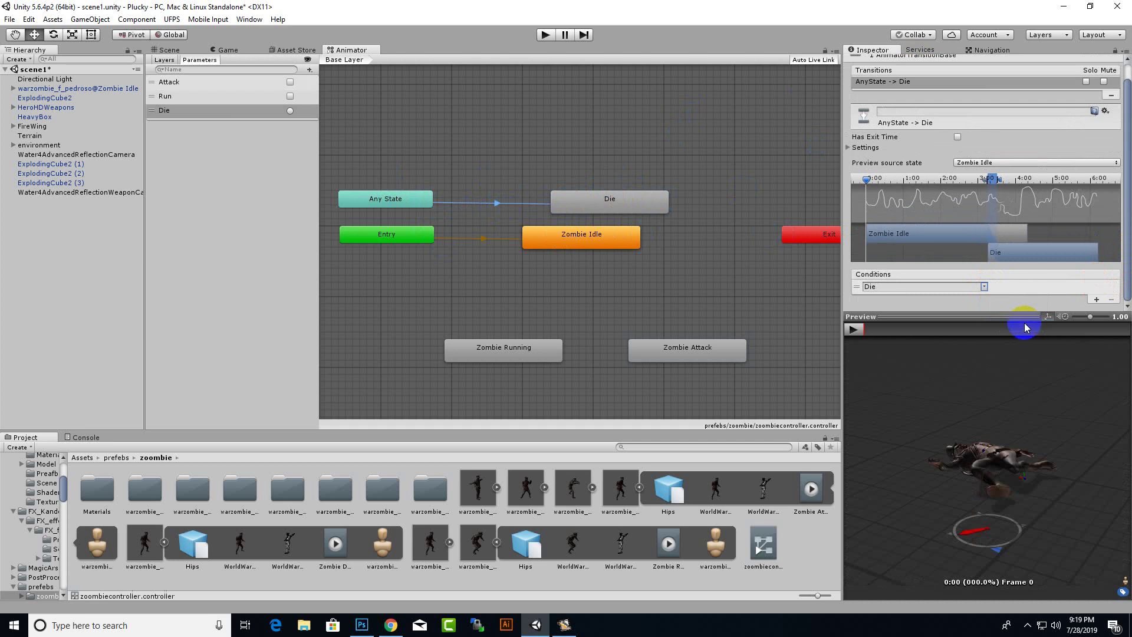
{"action": "left_click", "coordinate": [853, 330]}
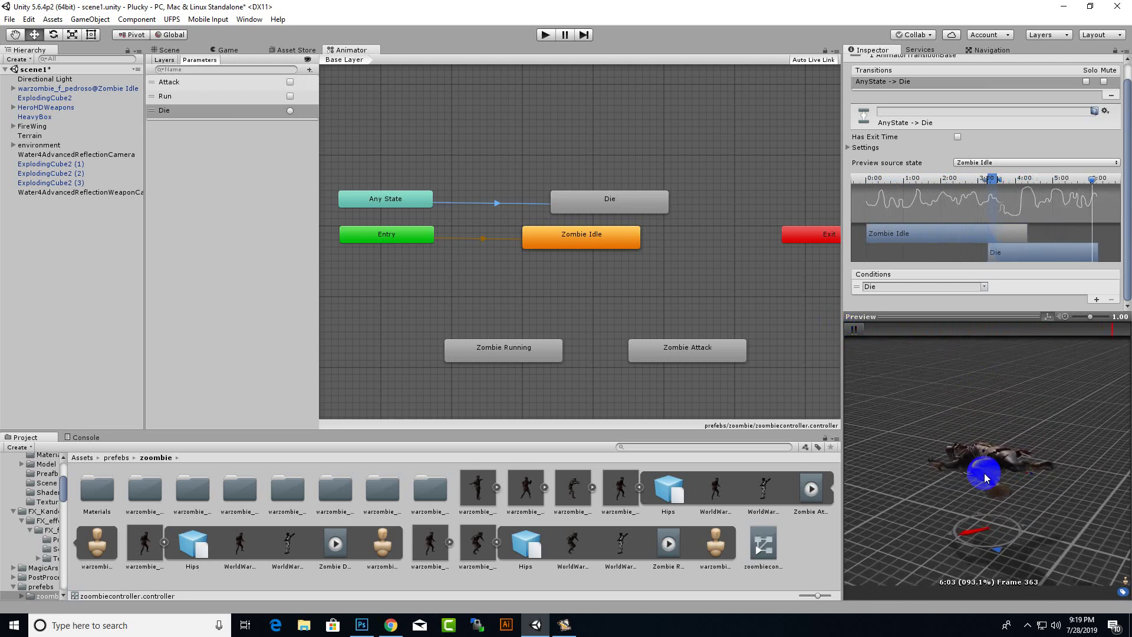
{"action": "left_click", "coordinate": [861, 332]}
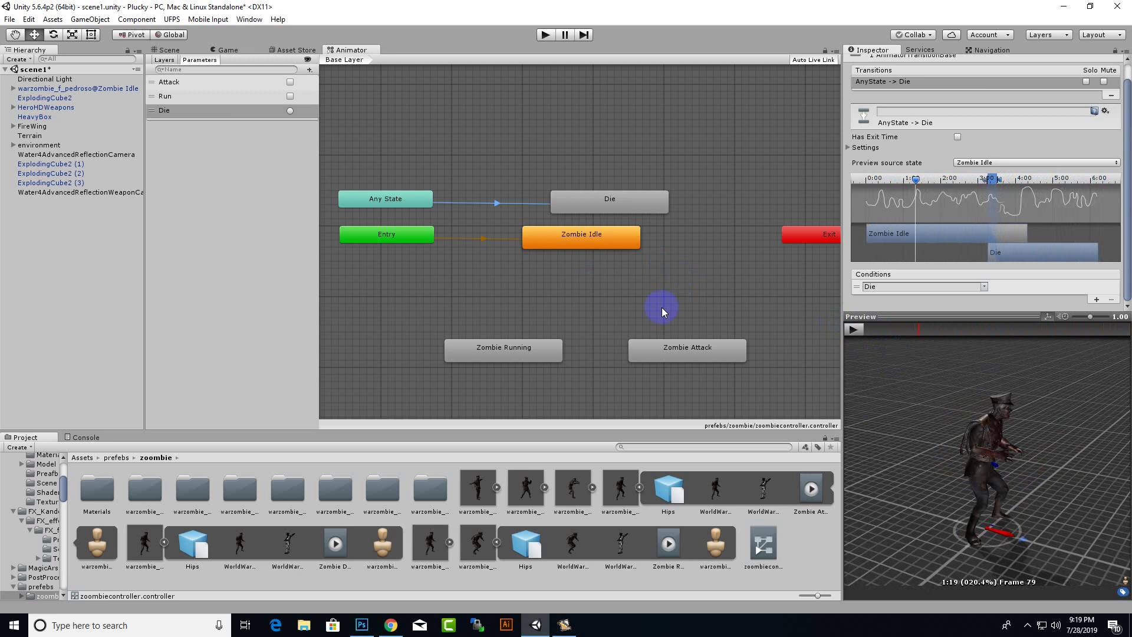
{"action": "middle_click_drag", "start_coordinate": [661, 307], "coordinate": [656, 243]}
{"action": "mouse_move", "coordinate": [585, 169]}
{"action": "left_mouse_down"}
{"action": "mouse_move", "coordinate": [613, 171]}
{"action": "mouse_move", "coordinate": [556, 178]}
{"action": "mouse_move", "coordinate": [571, 185]}
{"action": "left_mouse_up"}
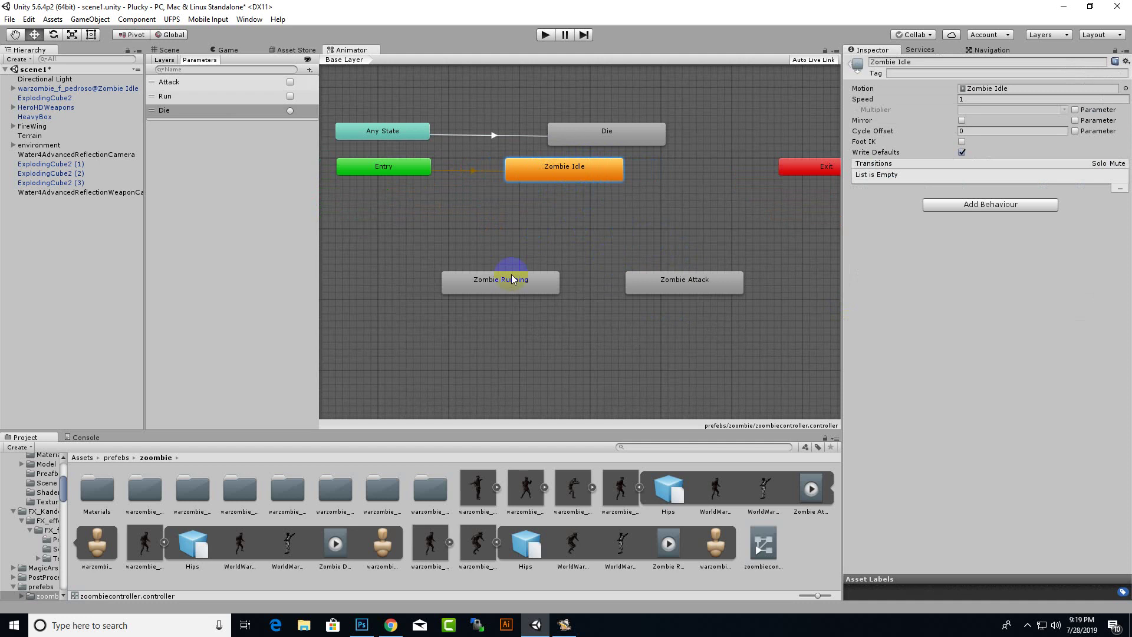
Create a Zombie Idle→Zombie Running transition with condition Run true
{"action": "right_click", "coordinate": [589, 178]}
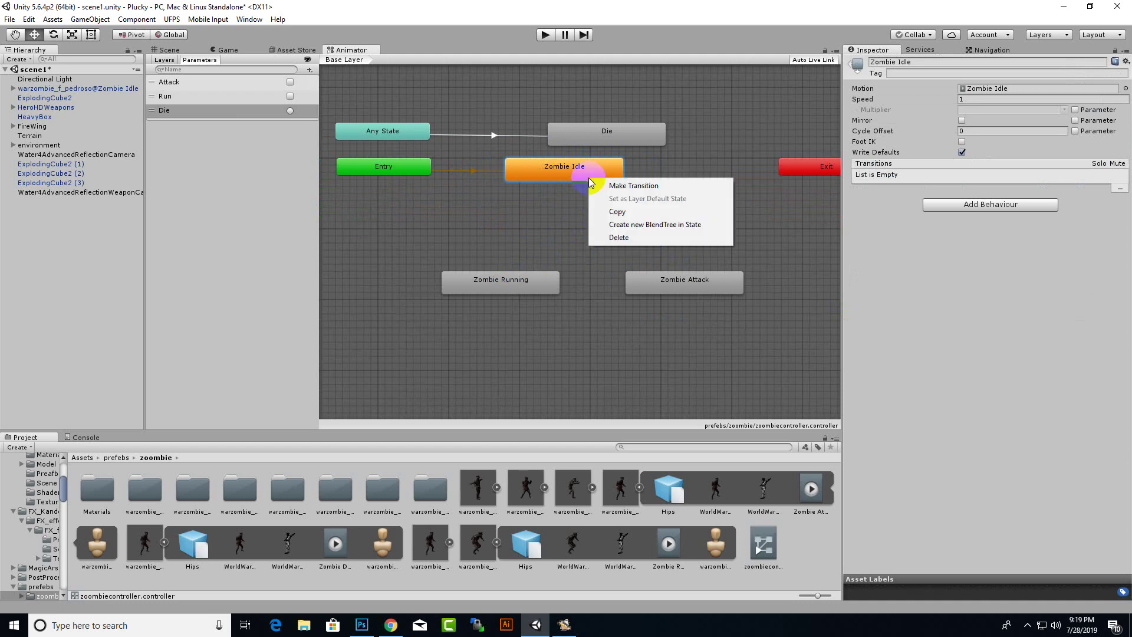
{"action": "left_click", "coordinate": [632, 182]}
{"action": "left_click", "coordinate": [505, 293]}
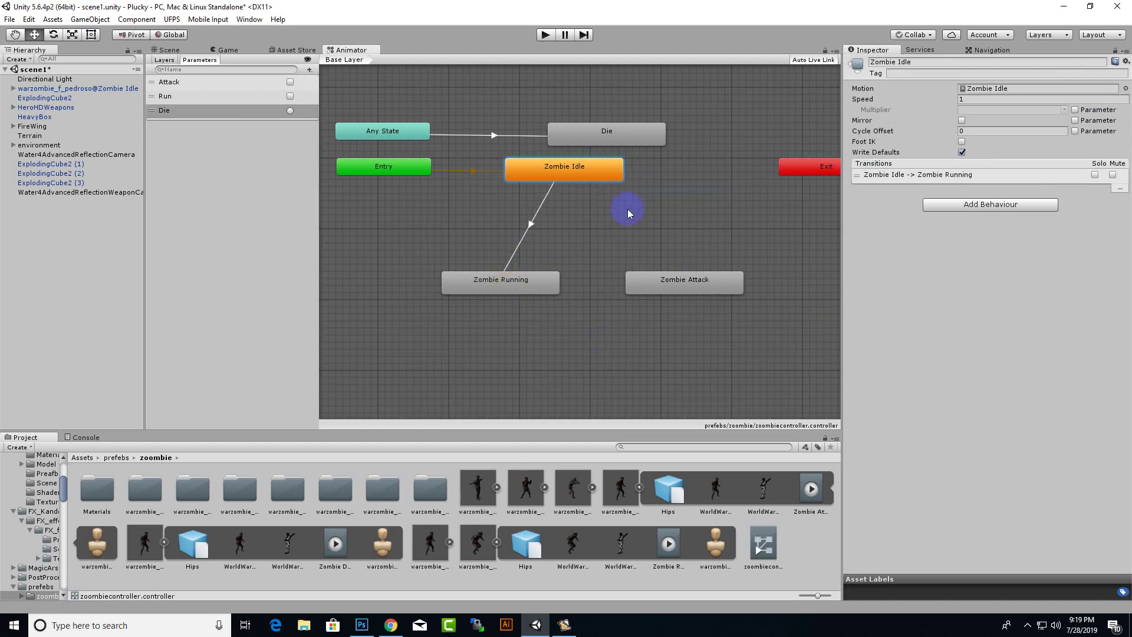
{"action": "left_click_drag", "start_coordinate": [606, 171], "coordinate": [578, 186]}
{"action": "left_click", "coordinate": [516, 233]}
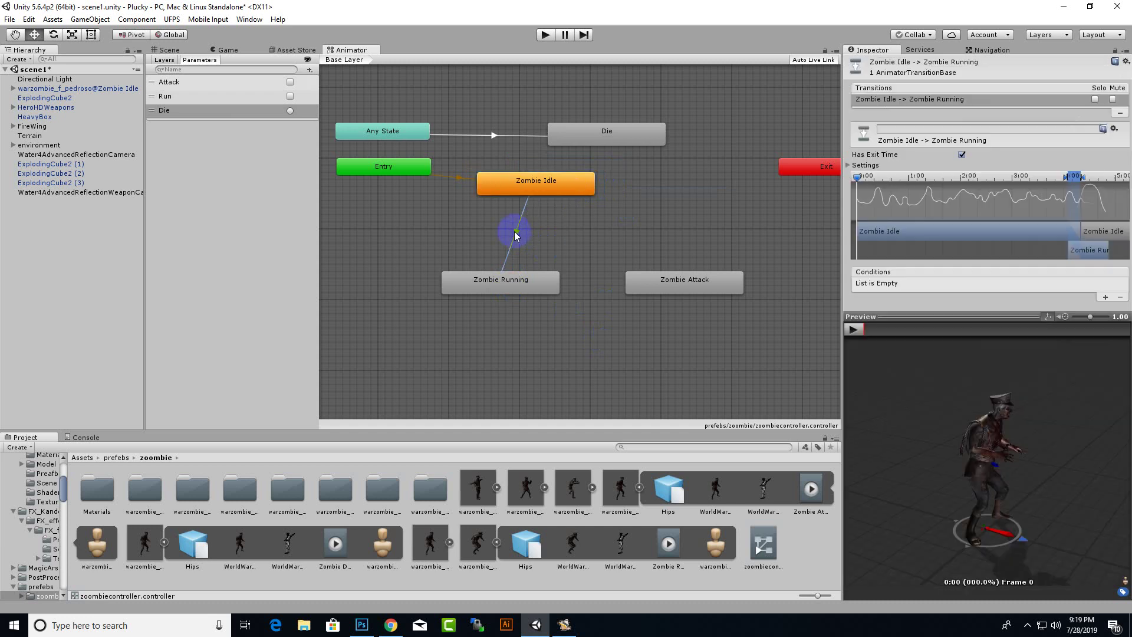
{"action": "left_click_drag", "start_coordinate": [527, 286], "coordinate": [526, 335]}
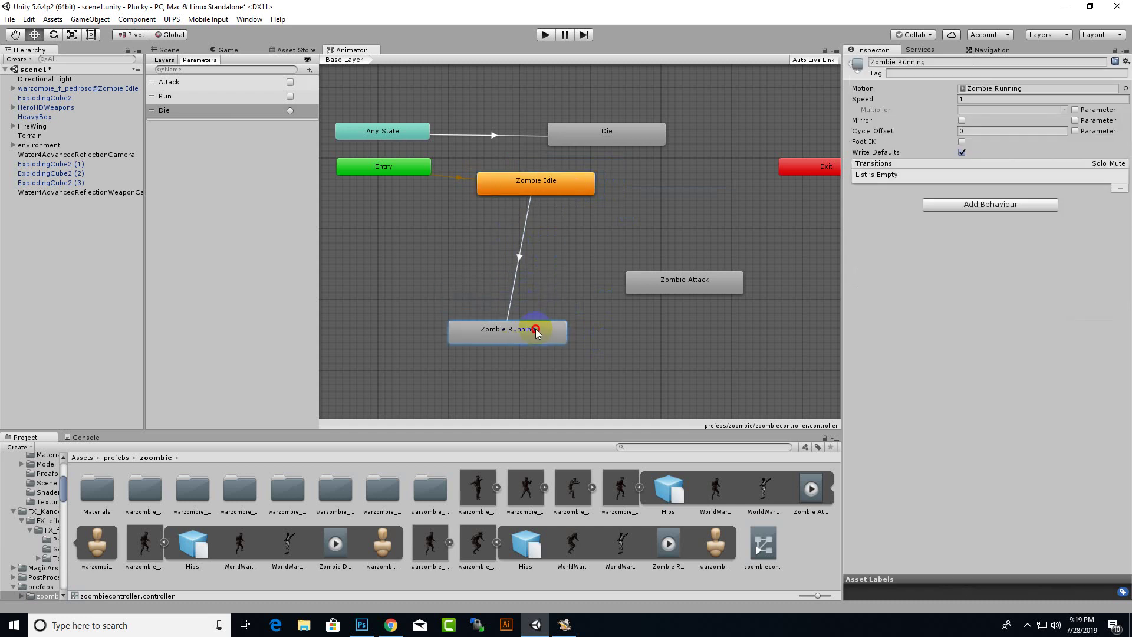
{"action": "left_click", "coordinate": [509, 263]}
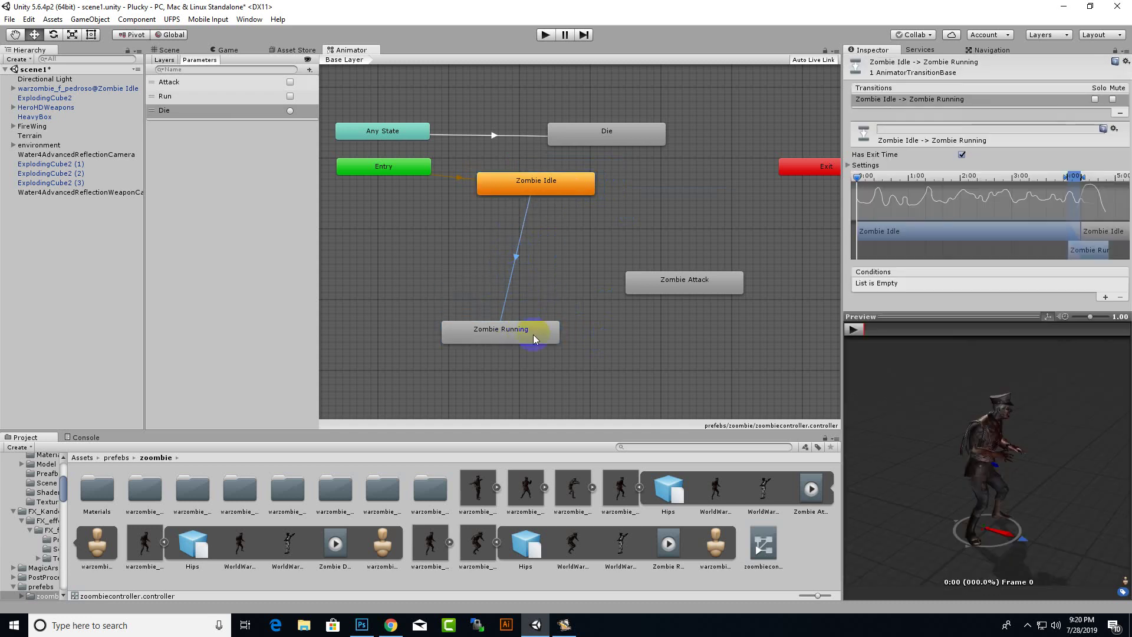
{"action": "left_click", "coordinate": [1105, 296]}
{"action": "left_click", "coordinate": [988, 284]}
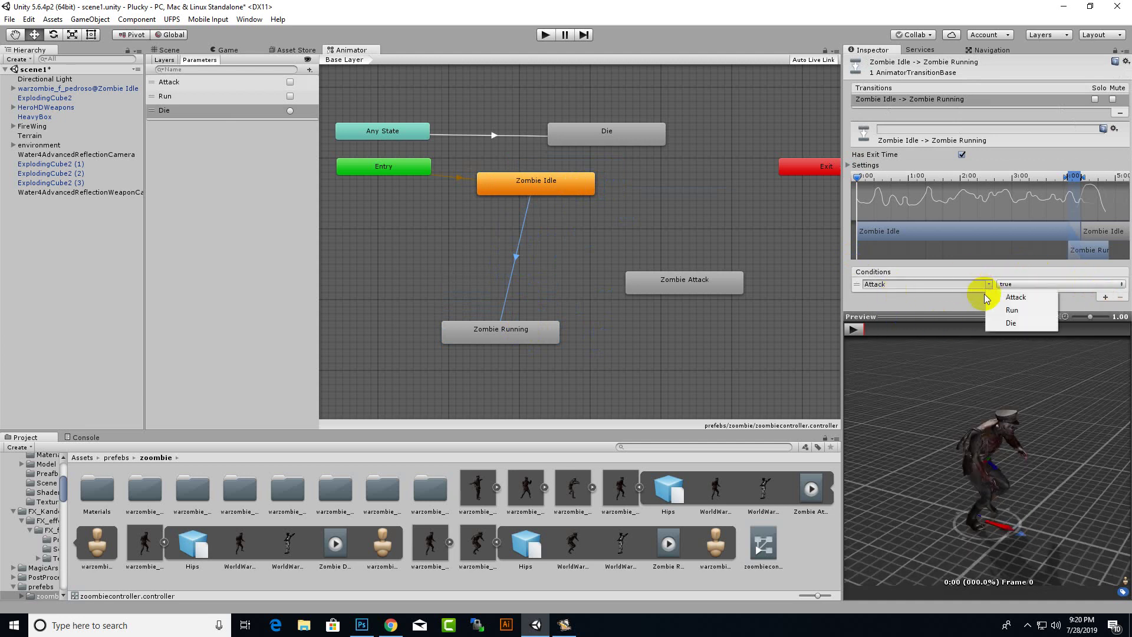
{"action": "left_click", "coordinate": [1011, 314]}
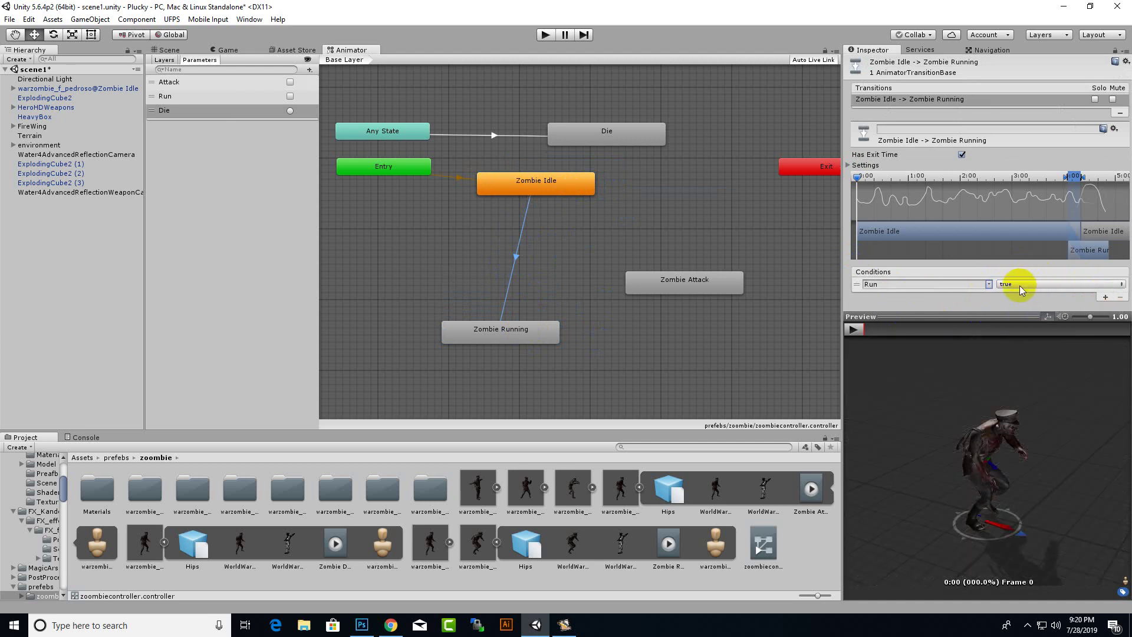
{"action": "left_click", "coordinate": [922, 314]}
Create a Zombie Running→Zombie Idle transition with condition Run false
{"action": "right_click", "coordinate": [529, 337]}
{"action": "left_click", "coordinate": [542, 346]}
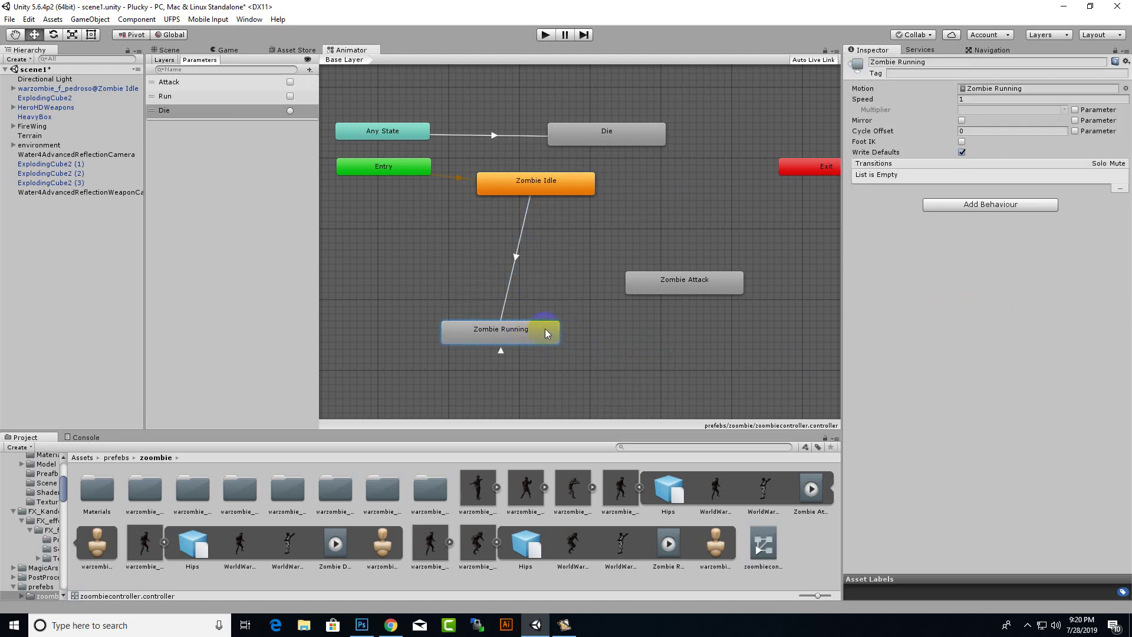
{"action": "left_click", "coordinate": [517, 253]}
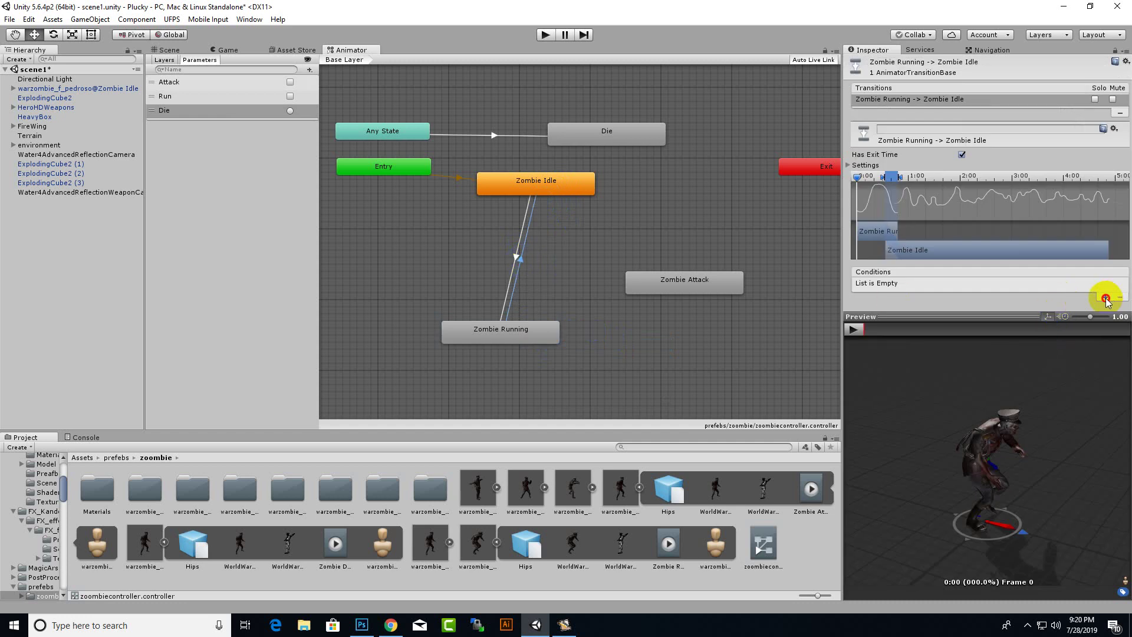
{"action": "left_click", "coordinate": [1105, 298]}
{"action": "left_click", "coordinate": [989, 284]}
{"action": "left_click", "coordinate": [1041, 307]}
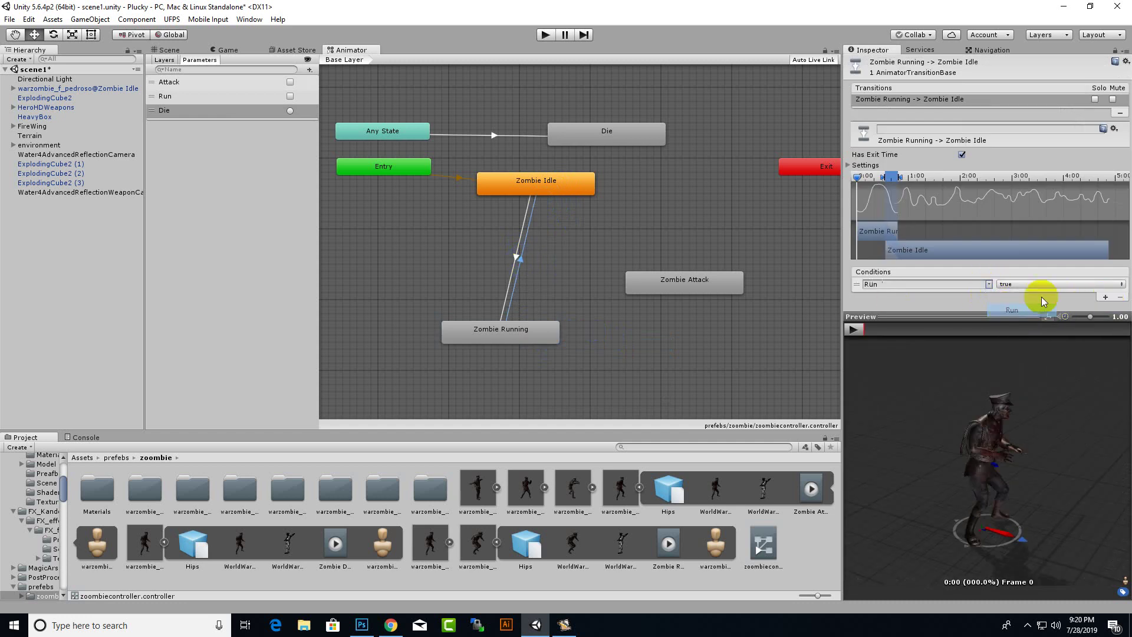
{"action": "left_click", "coordinate": [1043, 284]}
{"action": "left_click", "coordinate": [1041, 306]}
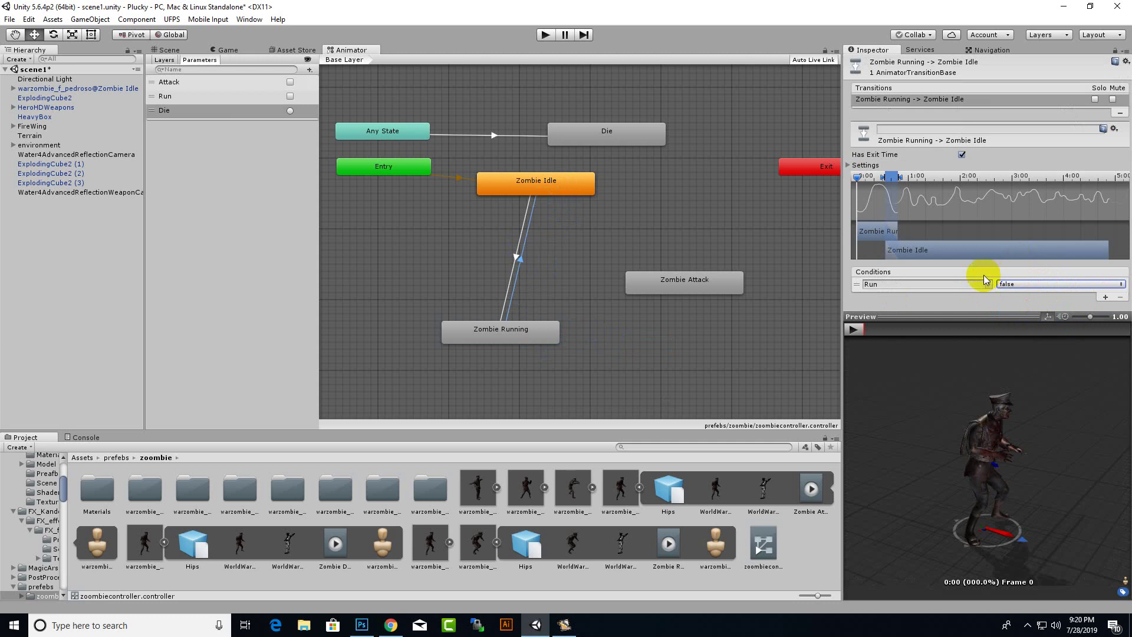
Create a Zombie Idle→Zombie Attack transition with condition Attack true
{"action": "right_click", "coordinate": [574, 185]}
{"action": "left_click", "coordinate": [602, 194]}
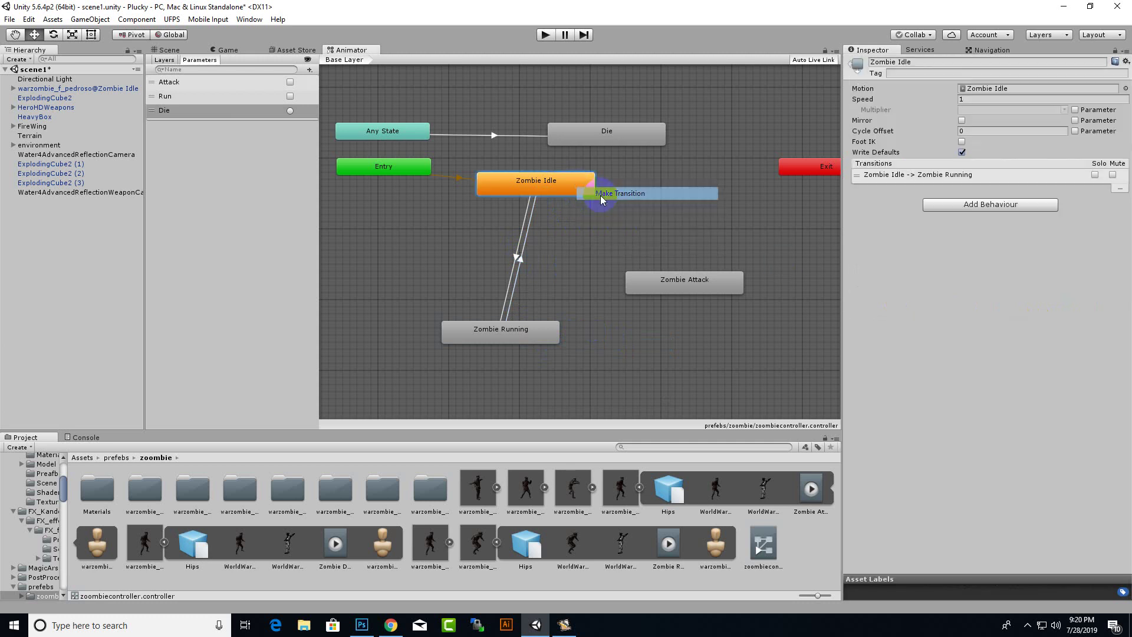
{"action": "left_click", "coordinate": [670, 282]}
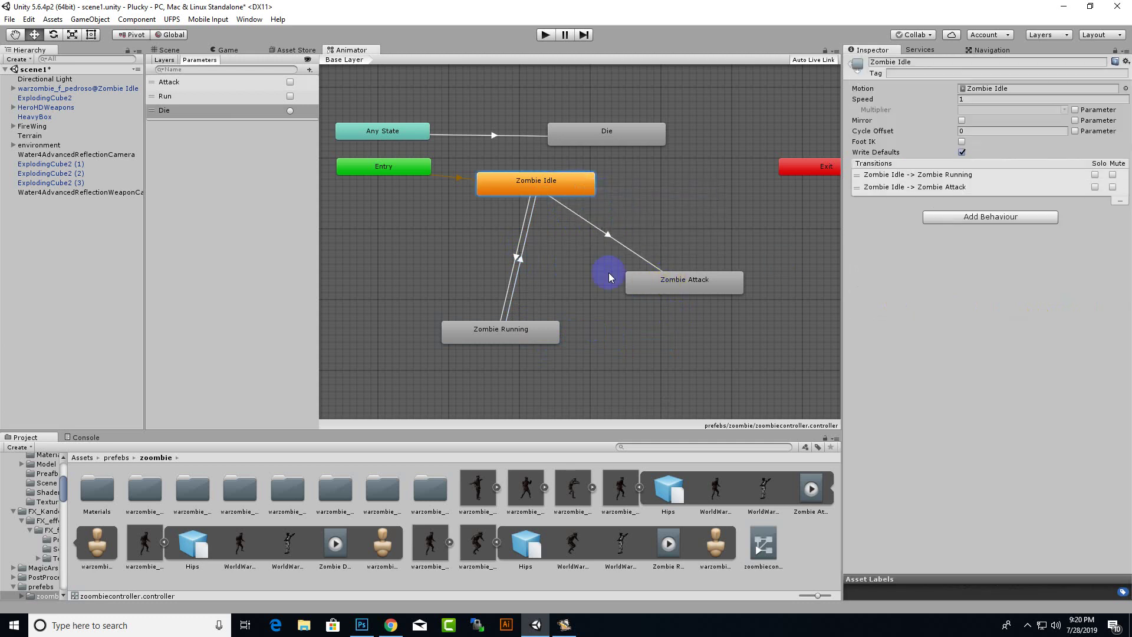
{"action": "left_click", "coordinate": [608, 242]}
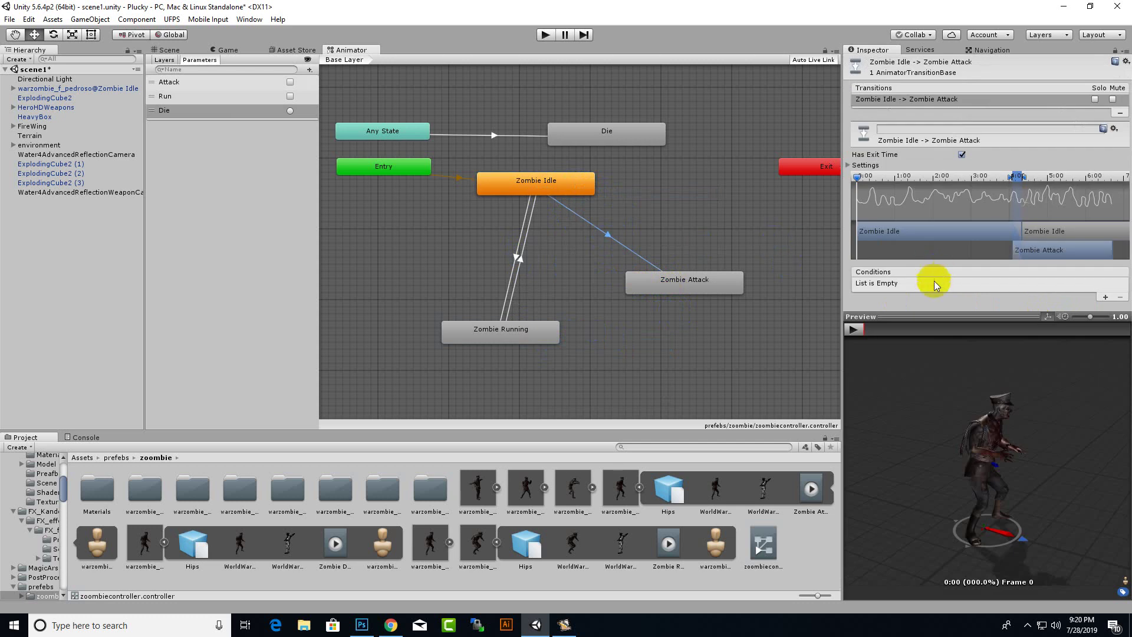
{"action": "left_click", "coordinate": [1105, 296]}
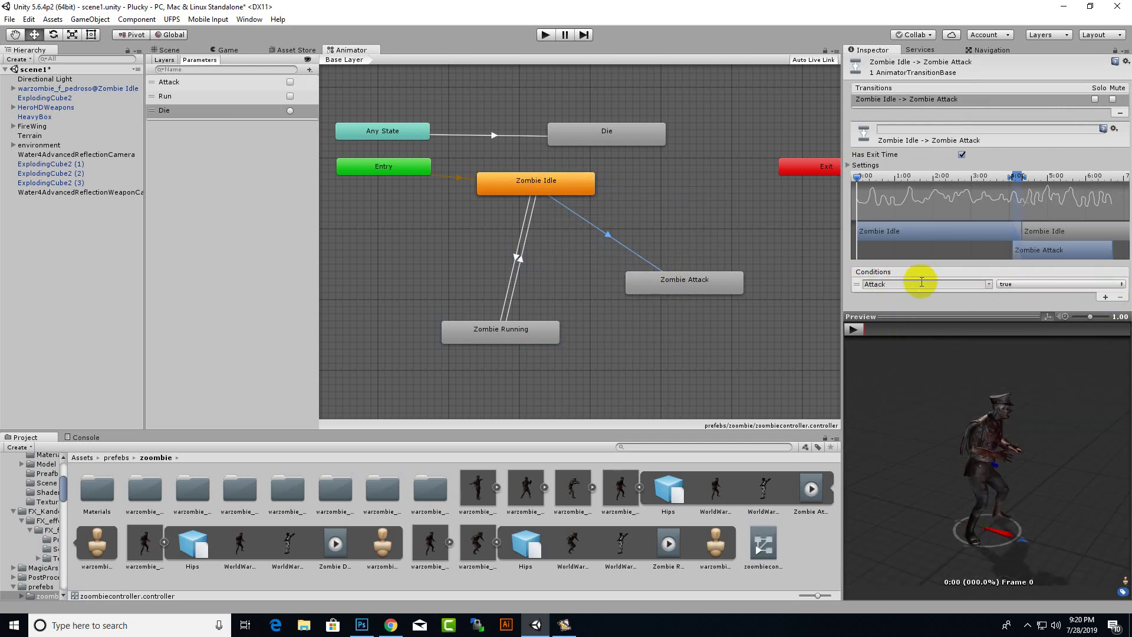
Create a Zombie Attack→Zombie Idle transition with condition Attack false
{"action": "right_click", "coordinate": [649, 290]}
{"action": "left_click", "coordinate": [665, 298]}
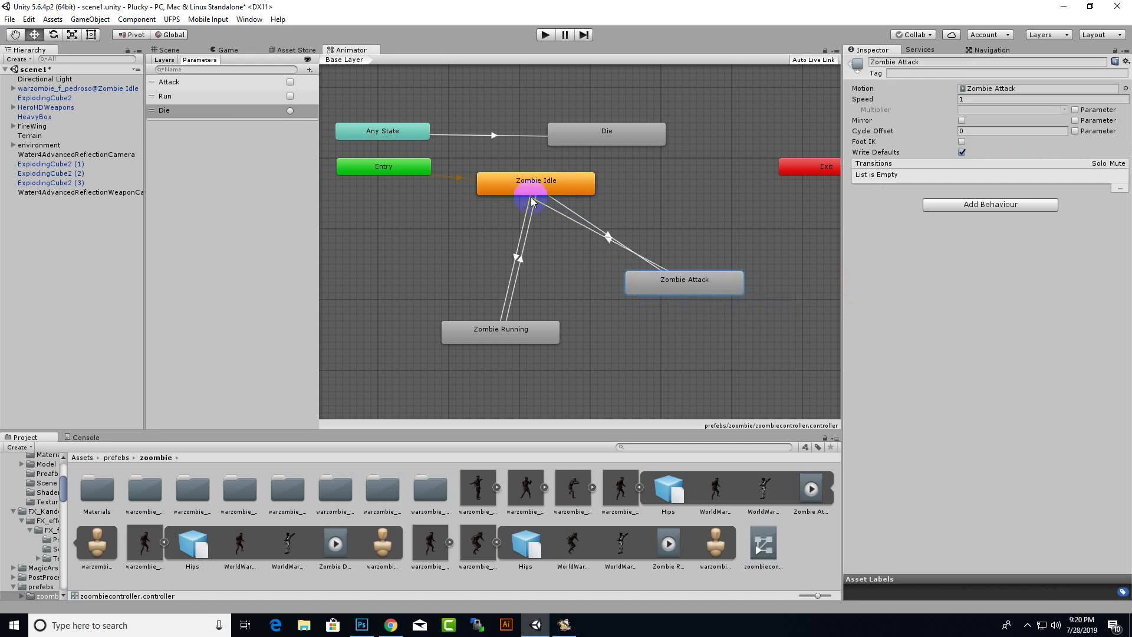
{"action": "left_click", "coordinate": [540, 187]}
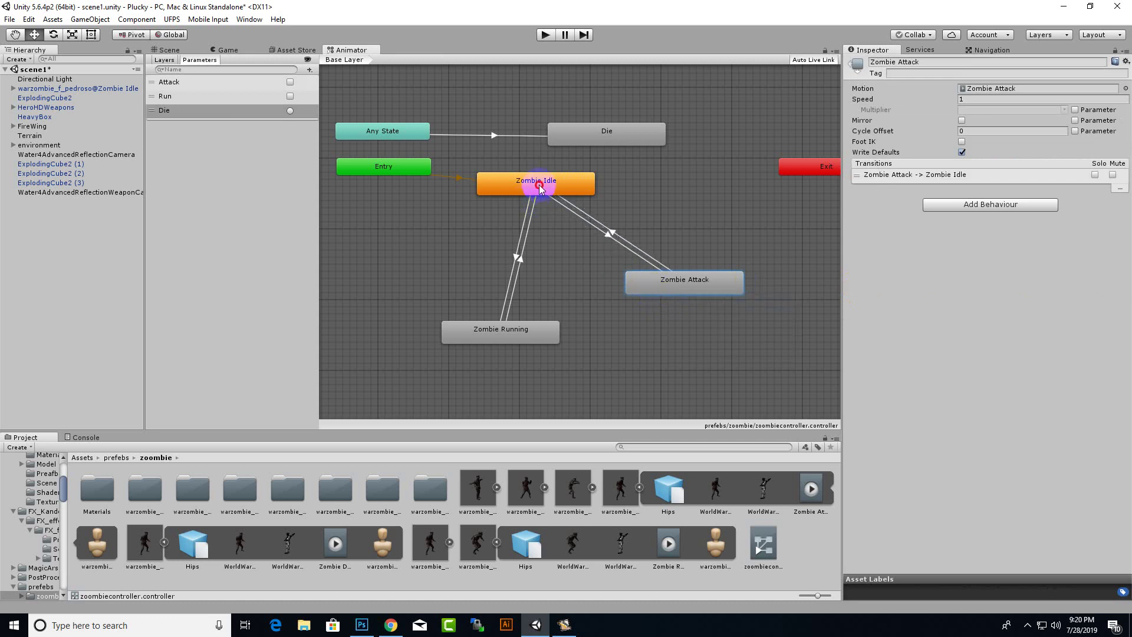
{"action": "left_click", "coordinate": [613, 236]}
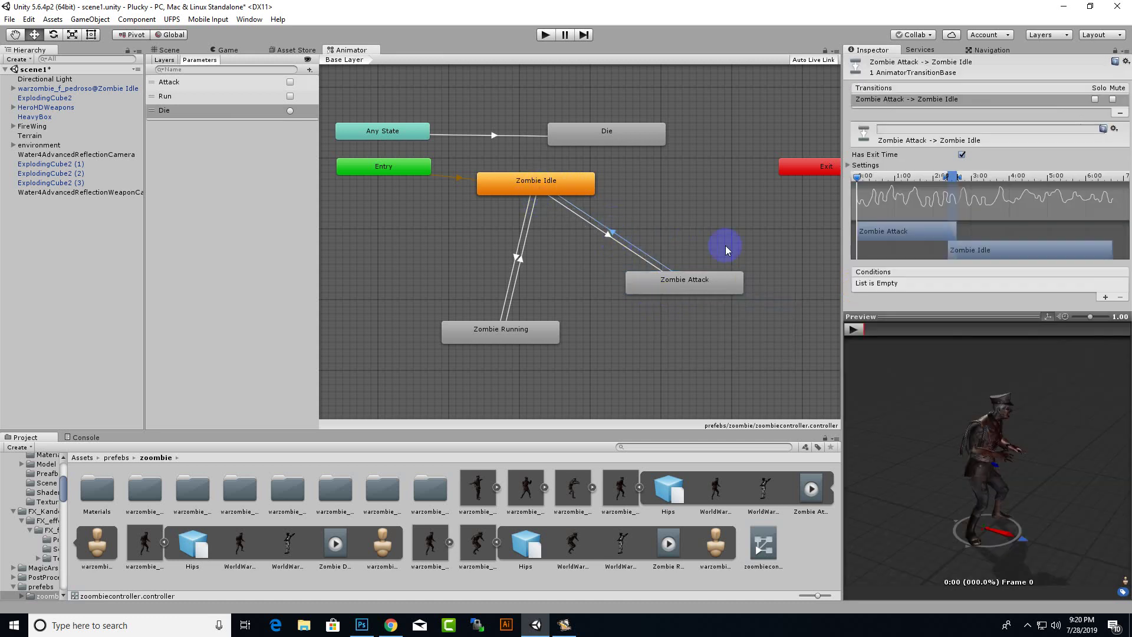
{"action": "left_click", "coordinate": [1103, 296]}
{"action": "left_click", "coordinate": [1002, 284]}
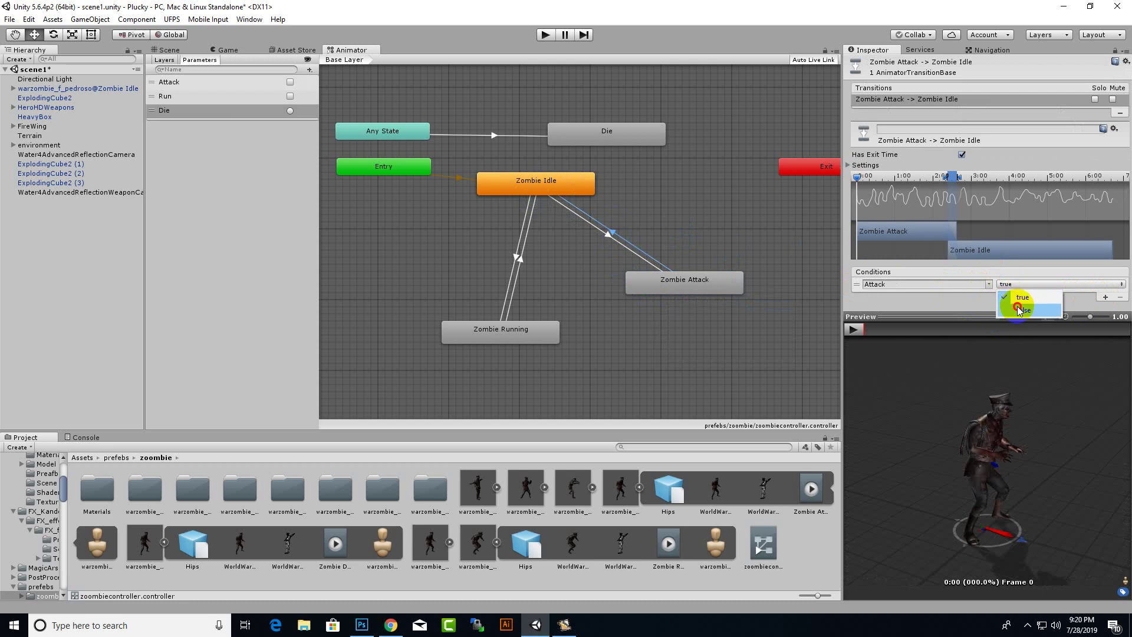
{"action": "left_click", "coordinate": [1018, 310]}
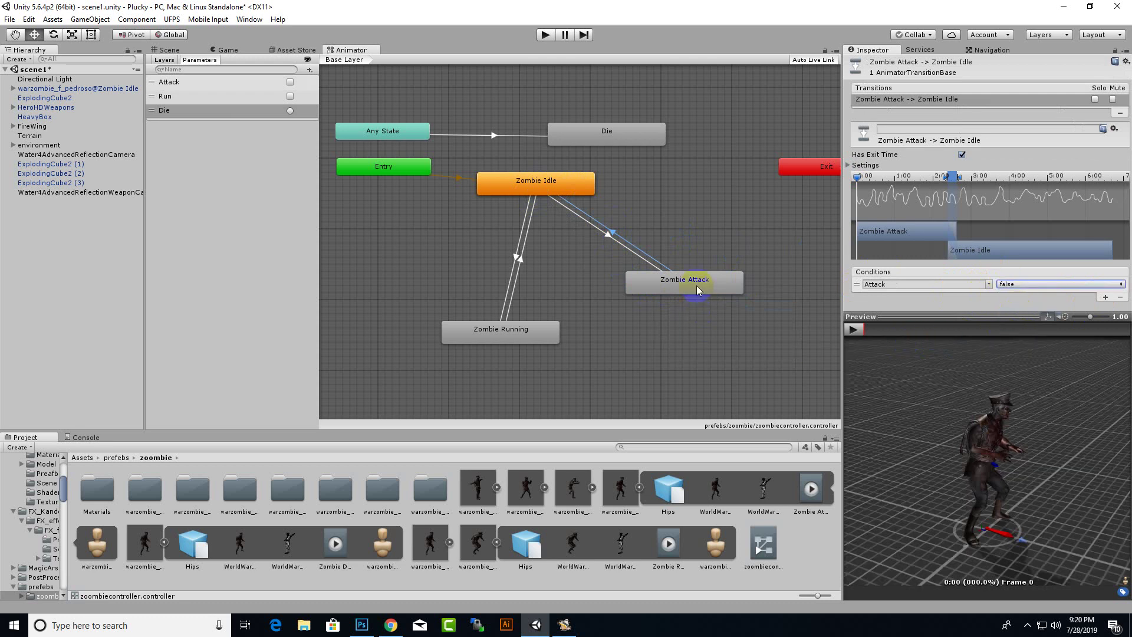
Add a transition from Zombie Running to Zombie Attack with the condition Attack is true
{"action": "left_click_drag", "start_coordinate": [697, 290], "coordinate": [712, 326]}
{"action": "right_click", "coordinate": [551, 341]}
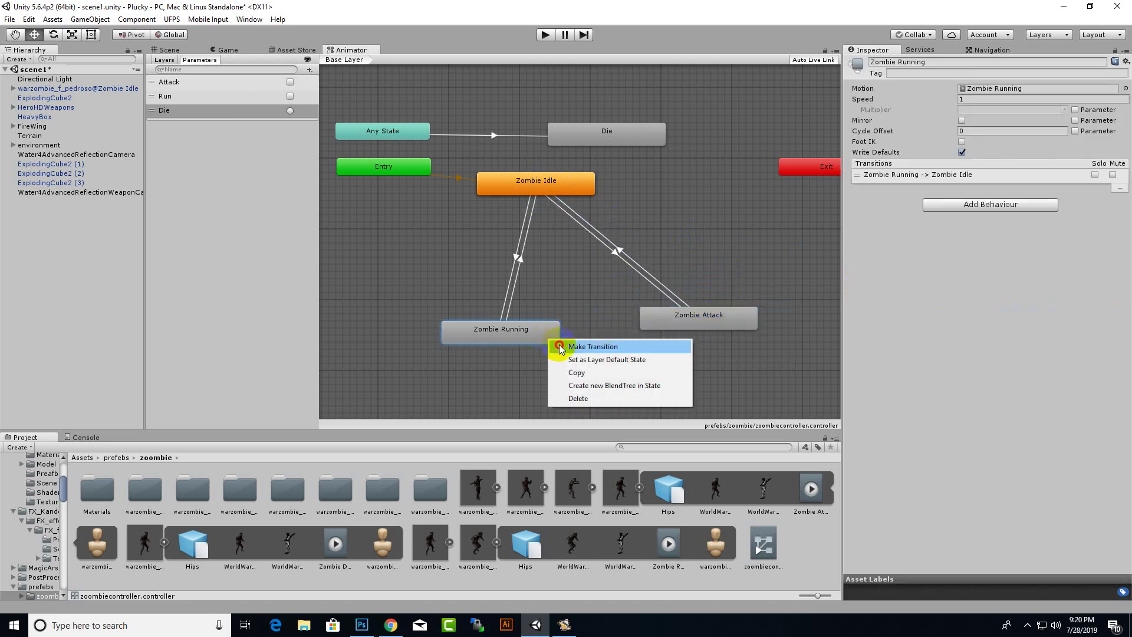
{"action": "left_click", "coordinate": [560, 347]}
{"action": "left_click", "coordinate": [690, 321]}
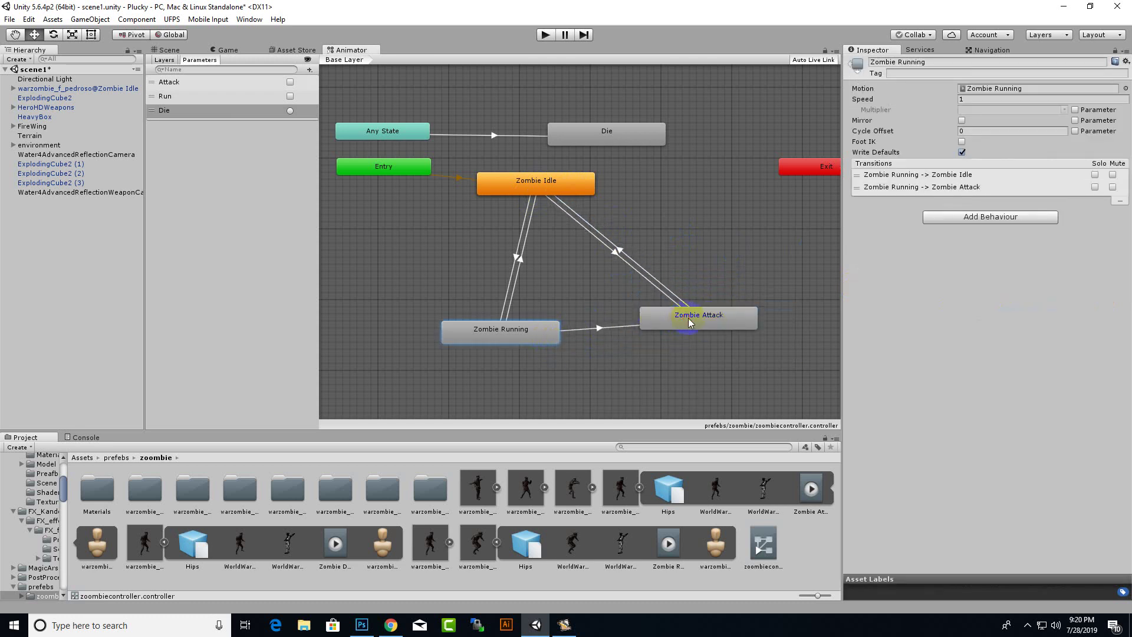
{"action": "left_click", "coordinate": [597, 329]}
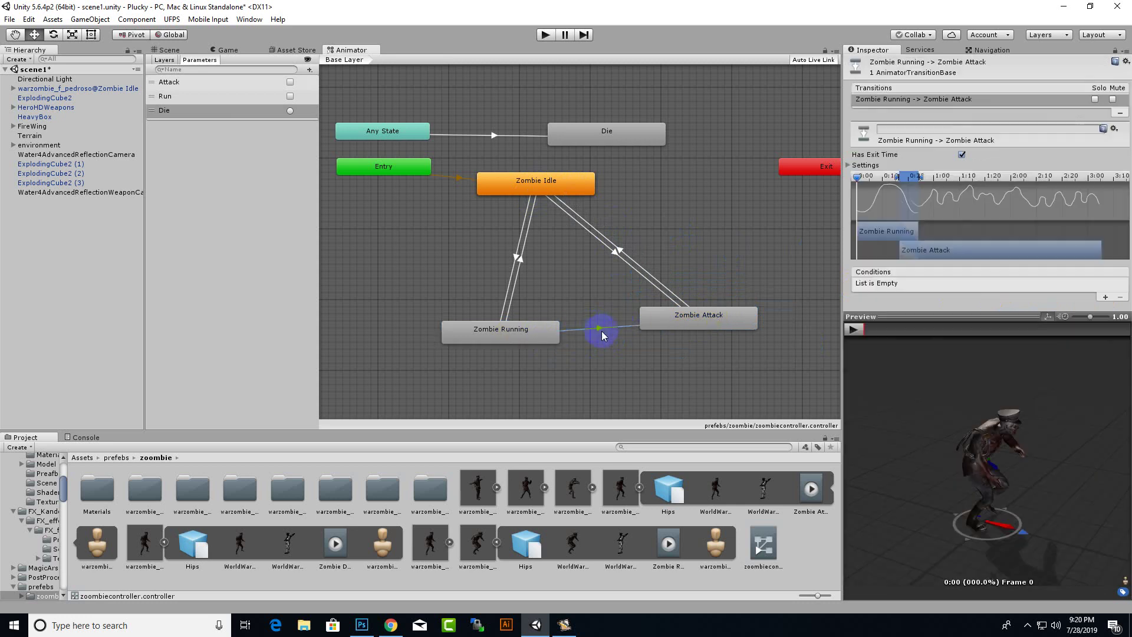
{"action": "left_click", "coordinate": [1104, 297]}
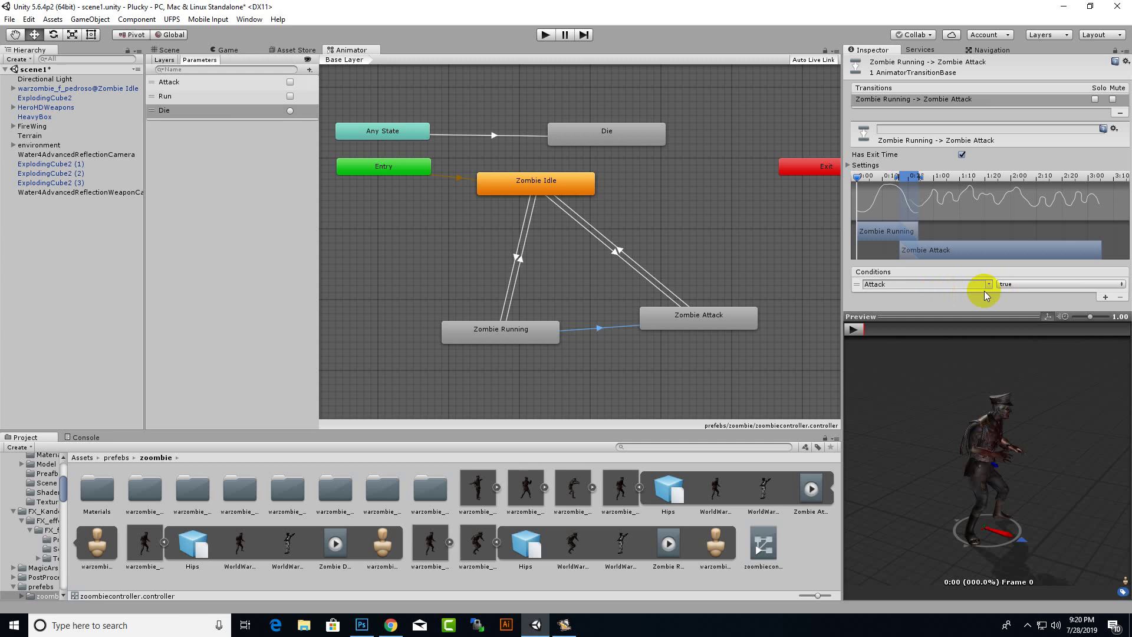
{"action": "scroll", "coordinate": [667, 335], "scroll_direction": "down", "scroll_amount": 3}
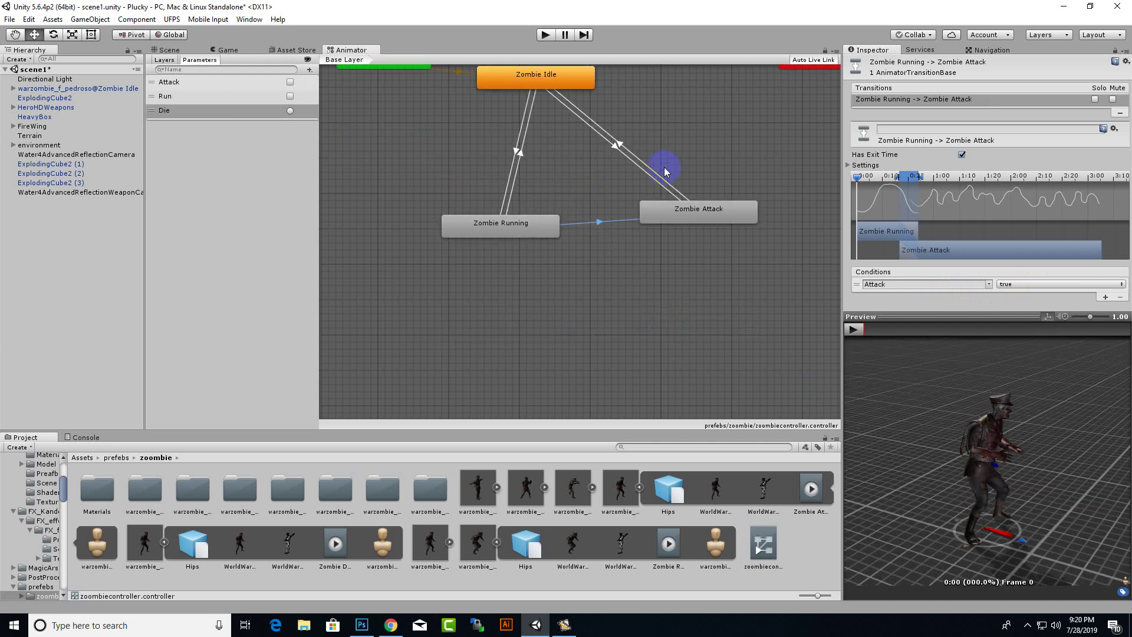
{"action": "middle_click_drag", "start_coordinate": [665, 171], "coordinate": [669, 291]}
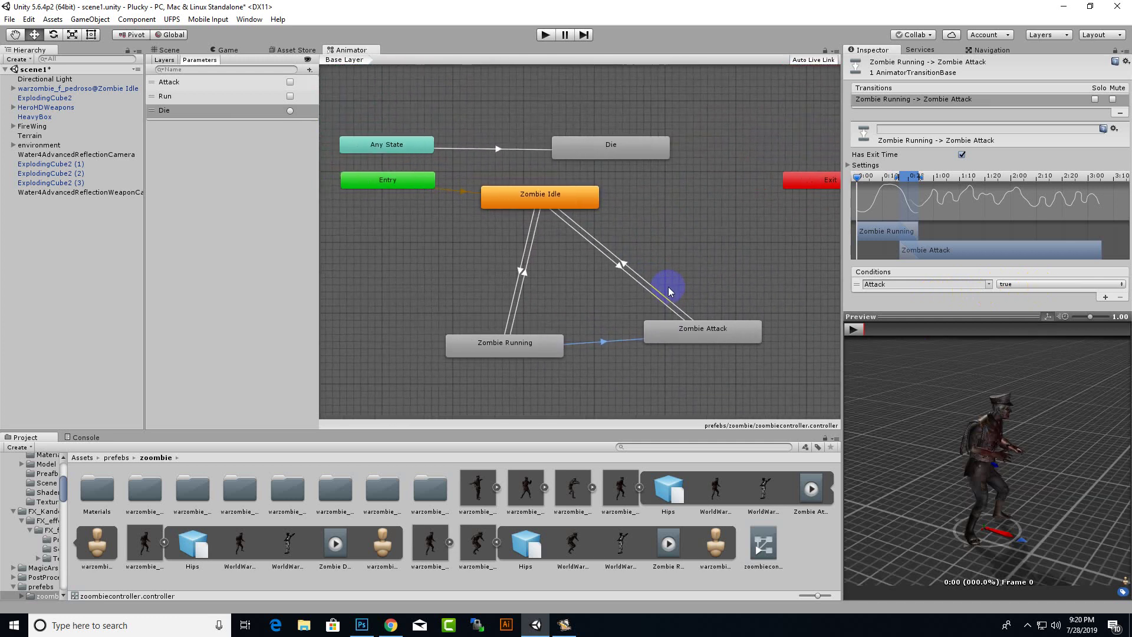
Save the scene, then open the Assets scripts folder and select the Zoombie script
{"action": "key", "text": "ctrl+s"}
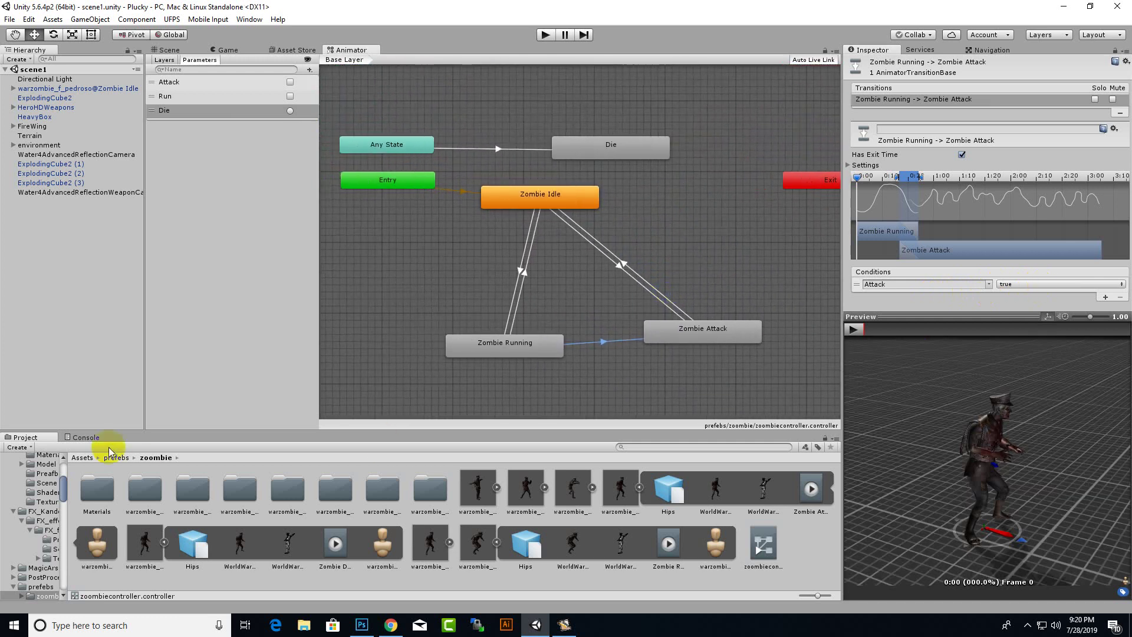
{"action": "left_click", "coordinate": [82, 458]}
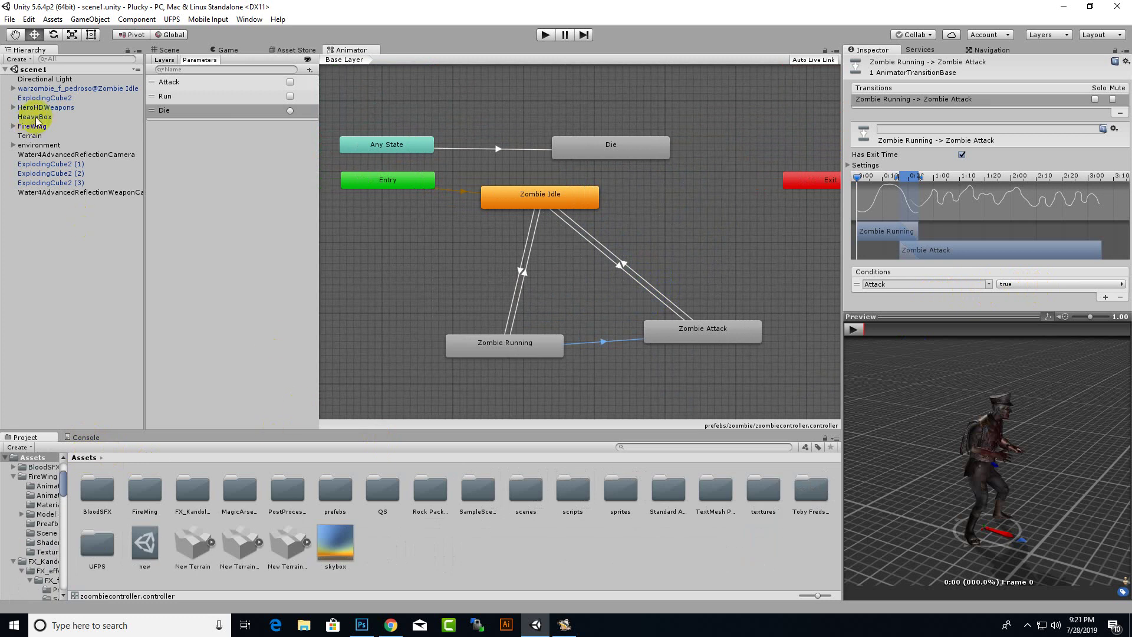
{"action": "left_click", "coordinate": [583, 494]}
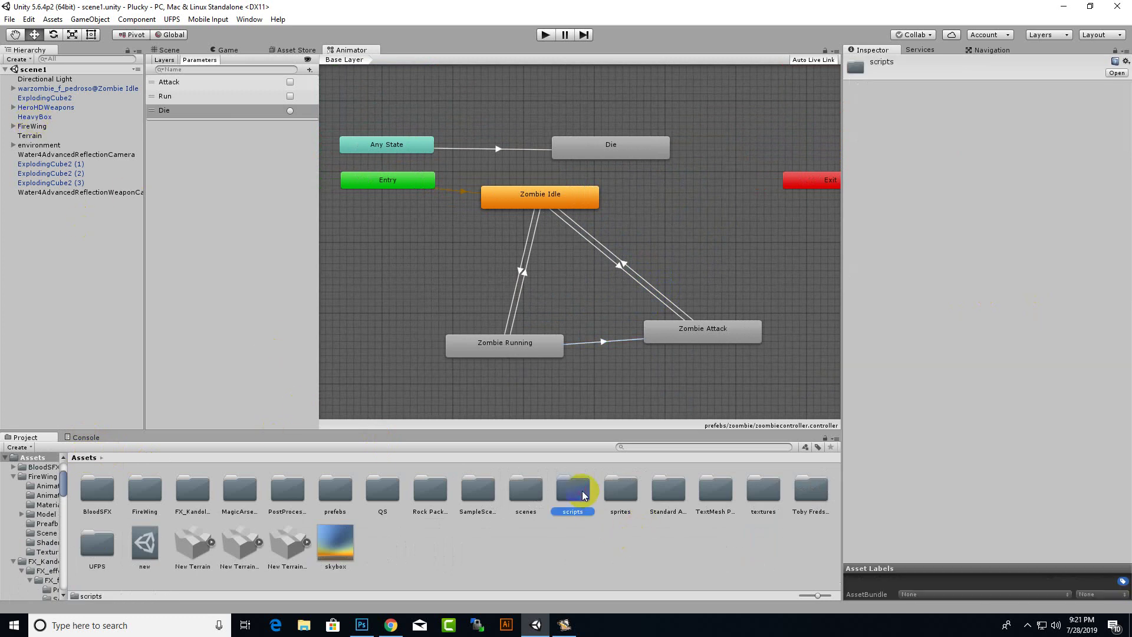
{"action": "double_click", "coordinate": [583, 494]}
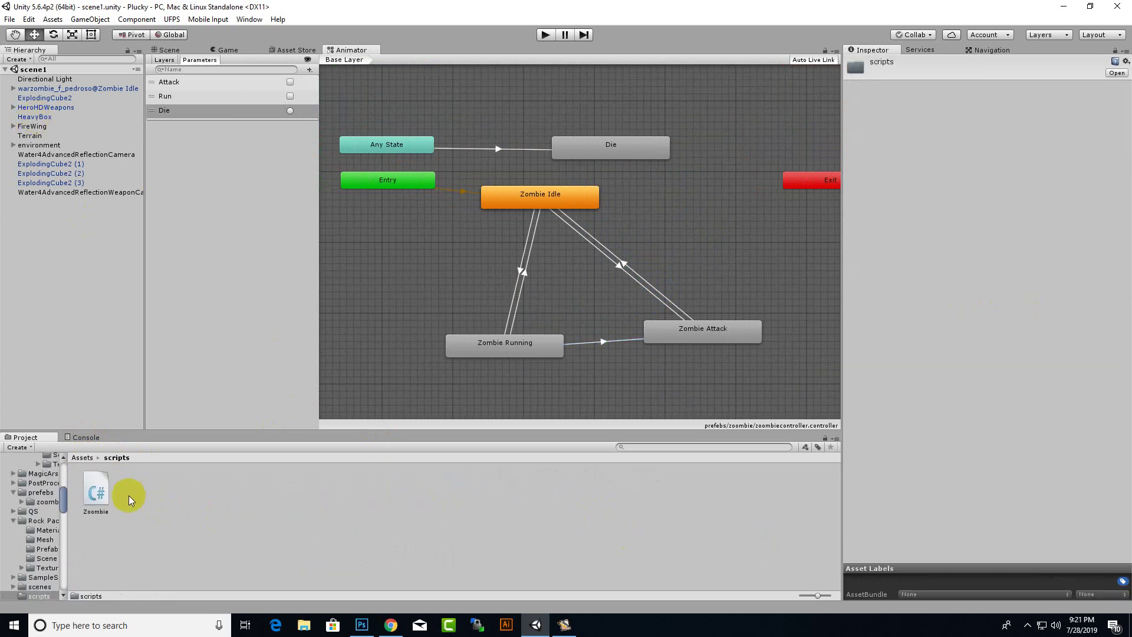
{"action": "left_click", "coordinate": [105, 500]}
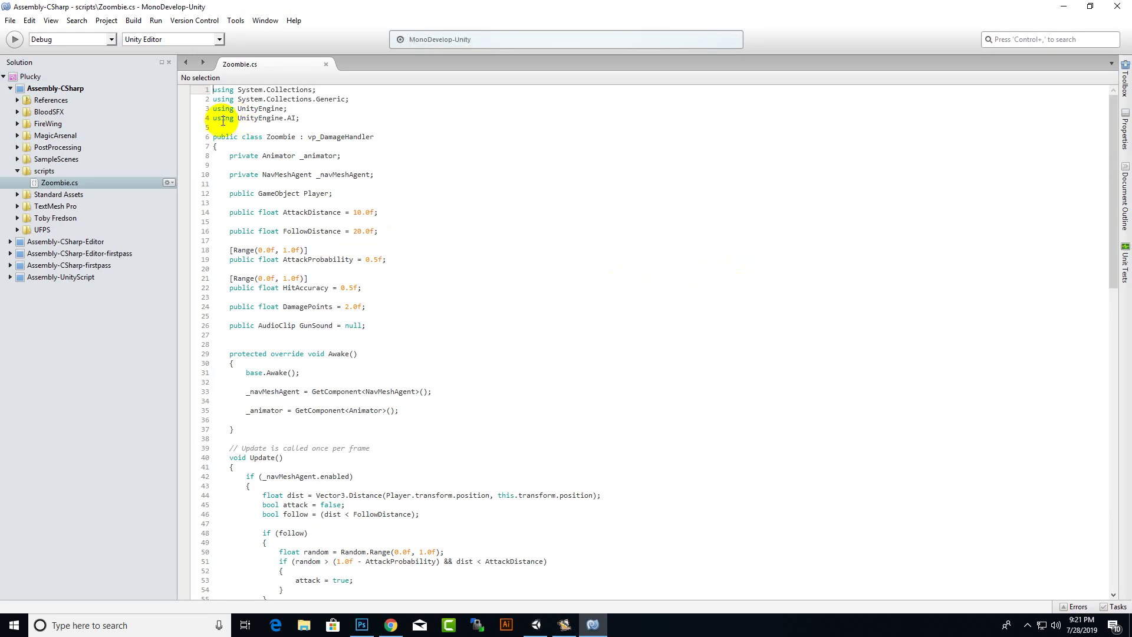
Highlight the UnityEngine.AI import and the Zoombie class's vp_DamageHandler base class
{"action": "left_click_drag", "start_coordinate": [215, 119], "coordinate": [326, 121]}
{"action": "left_click", "coordinate": [325, 120]}
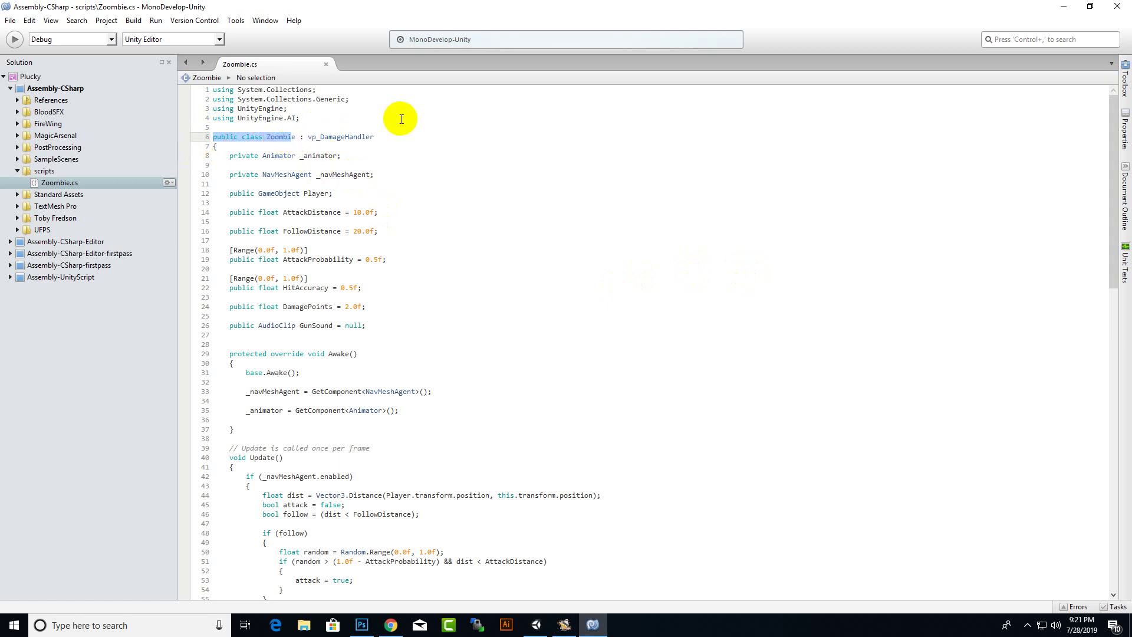
{"action": "mouse_move", "coordinate": [215, 141]}
{"action": "left_mouse_down"}
{"action": "mouse_move", "coordinate": [285, 114]}
{"action": "mouse_move", "coordinate": [202, 141]}
{"action": "left_mouse_up"}
{"action": "left_click", "coordinate": [263, 137]}
{"action": "left_click", "coordinate": [320, 156]}
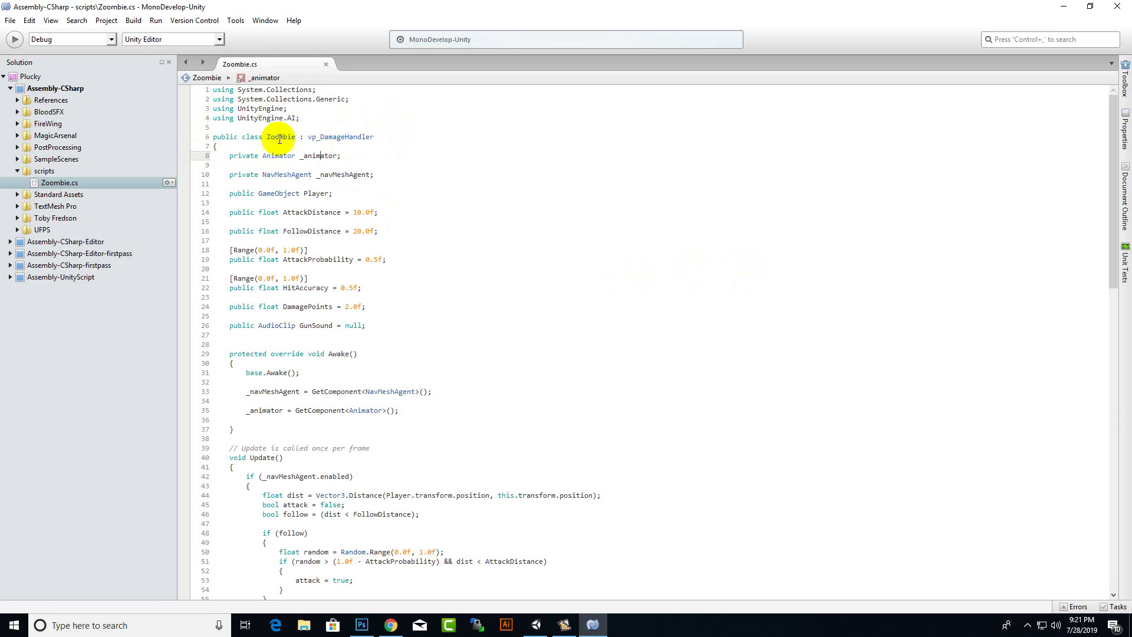
{"action": "left_click_drag", "start_coordinate": [308, 137], "coordinate": [385, 137]}
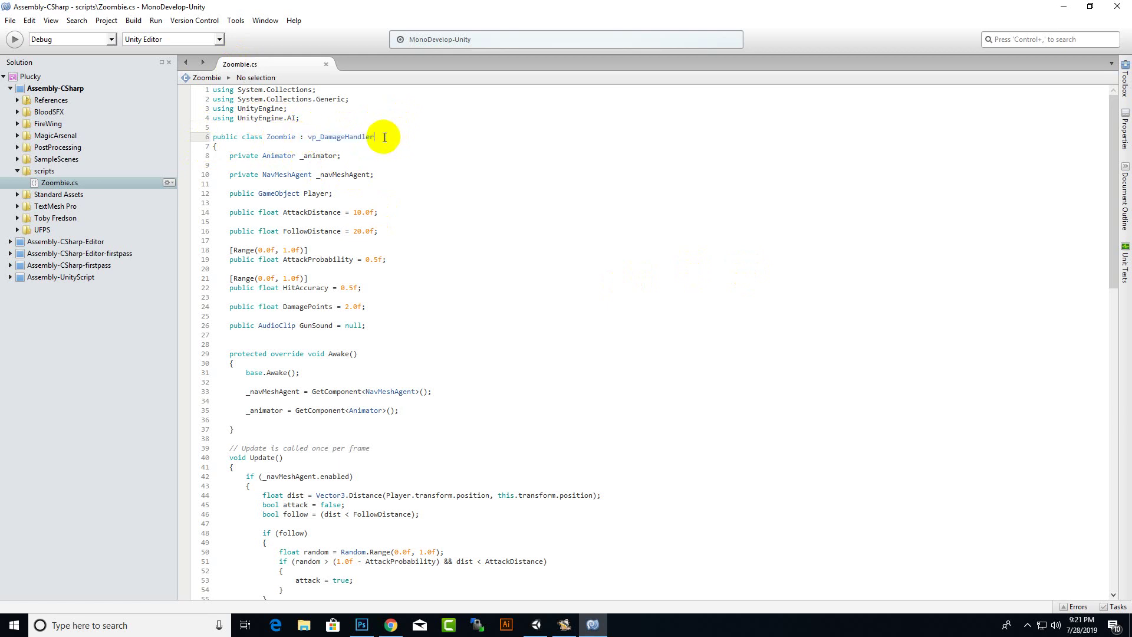
{"action": "left_click_drag", "start_coordinate": [308, 137], "coordinate": [368, 138]}
{"action": "left_click", "coordinate": [375, 195]}
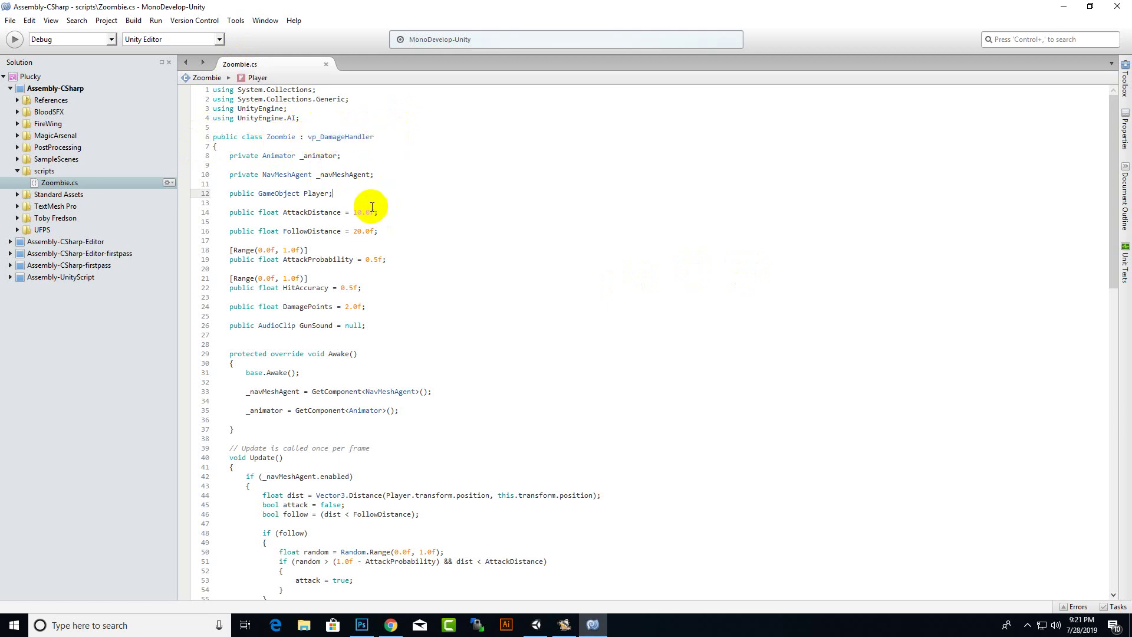
{"action": "left_click_drag", "start_coordinate": [308, 137], "coordinate": [374, 137]}
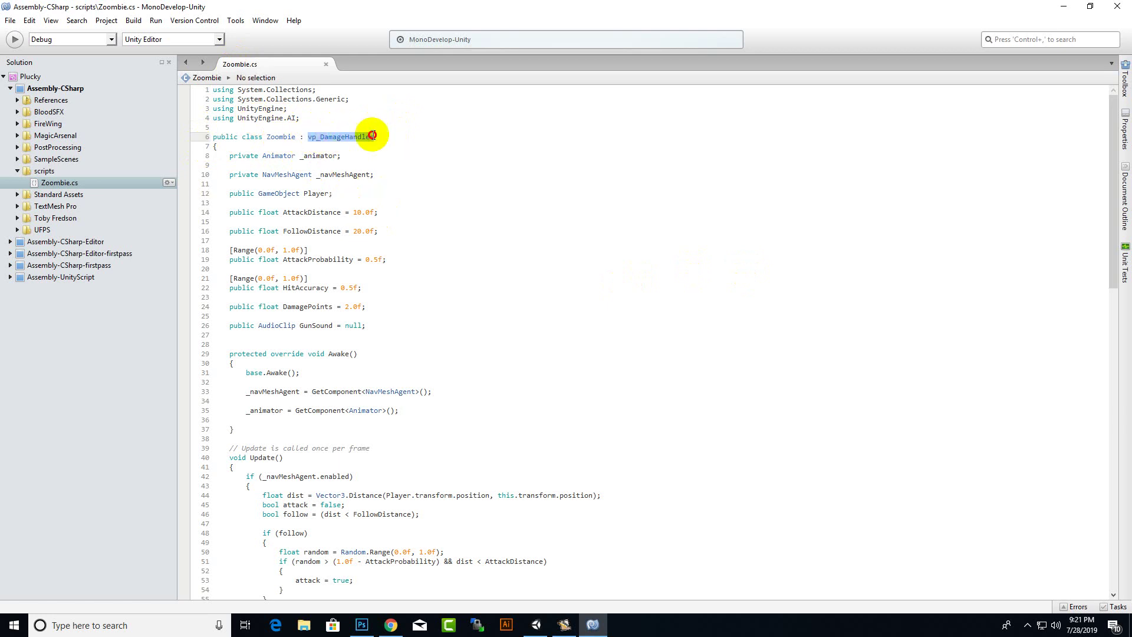
{"action": "left_click", "coordinate": [403, 160]}
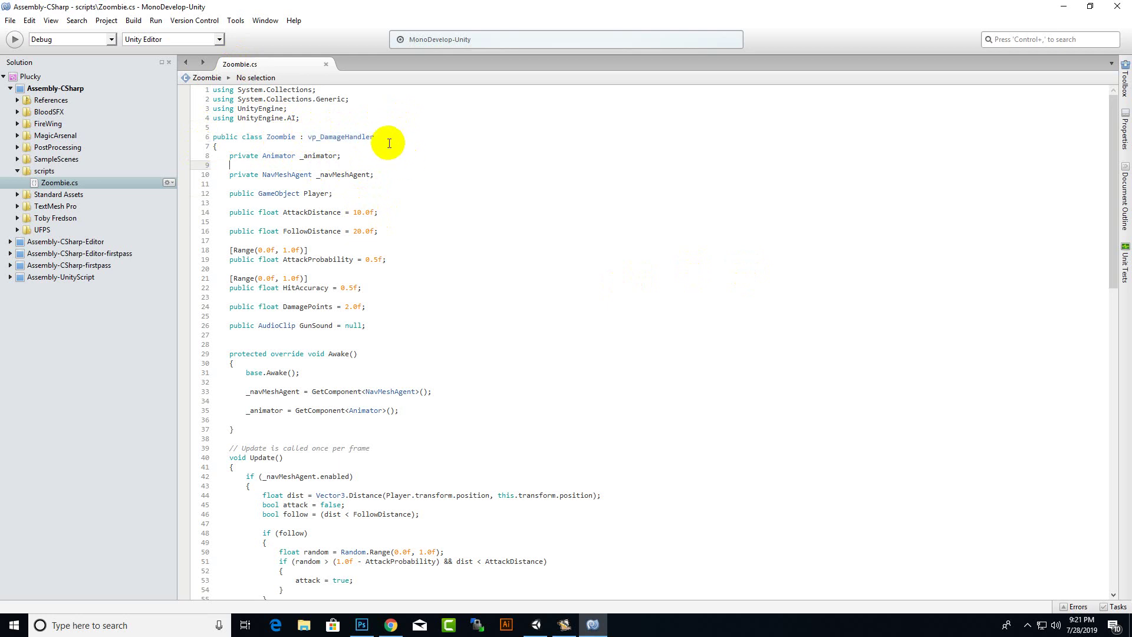
{"action": "left_click_drag", "start_coordinate": [388, 136], "coordinate": [307, 138]}
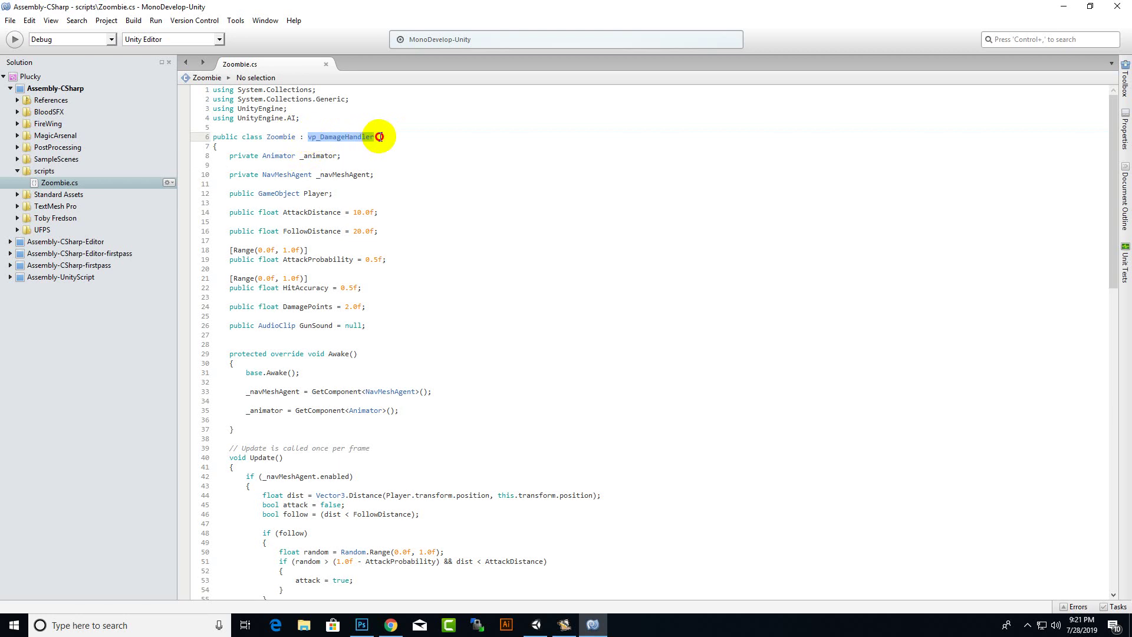
{"action": "left_click_drag", "start_coordinate": [366, 136], "coordinate": [337, 137]}
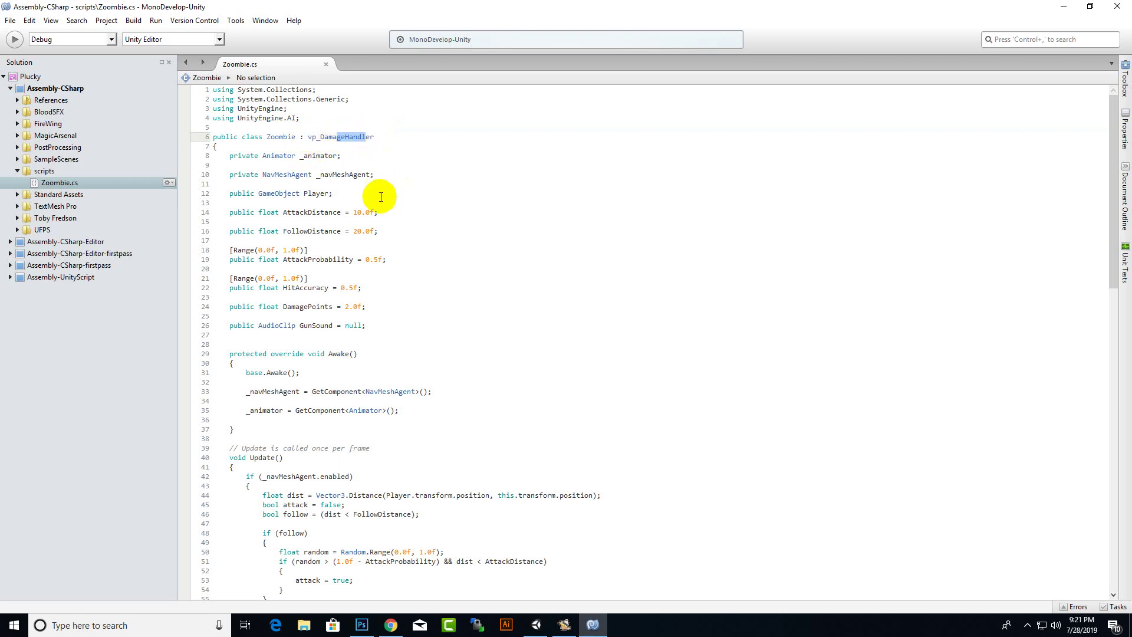
Go over the fields: _animator, _navMeshAgent, Player, AttackDistance 10 and FollowDistance 20
{"action": "mouse_move", "coordinate": [237, 156]}
{"action": "left_mouse_down"}
{"action": "mouse_move", "coordinate": [299, 199]}
{"action": "mouse_move", "coordinate": [430, 212]}
{"action": "left_mouse_up"}
{"action": "mouse_move", "coordinate": [308, 239]}
{"action": "left_mouse_down"}
{"action": "mouse_move", "coordinate": [289, 232]}
{"action": "mouse_move", "coordinate": [270, 196]}
{"action": "left_mouse_up"}
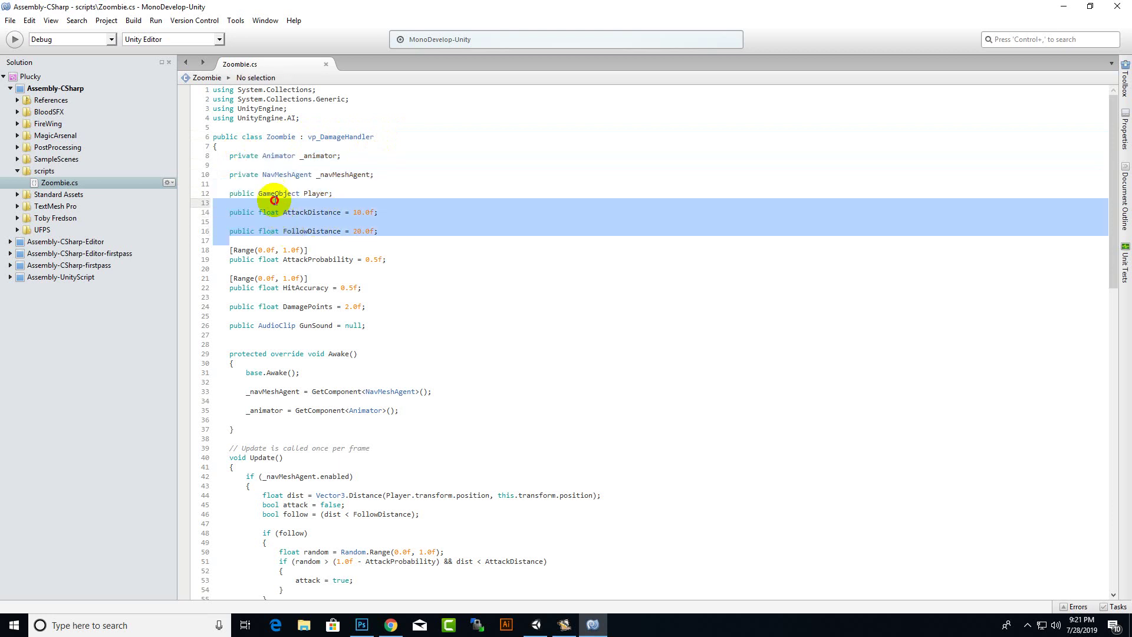
{"action": "left_click", "coordinate": [291, 176]}
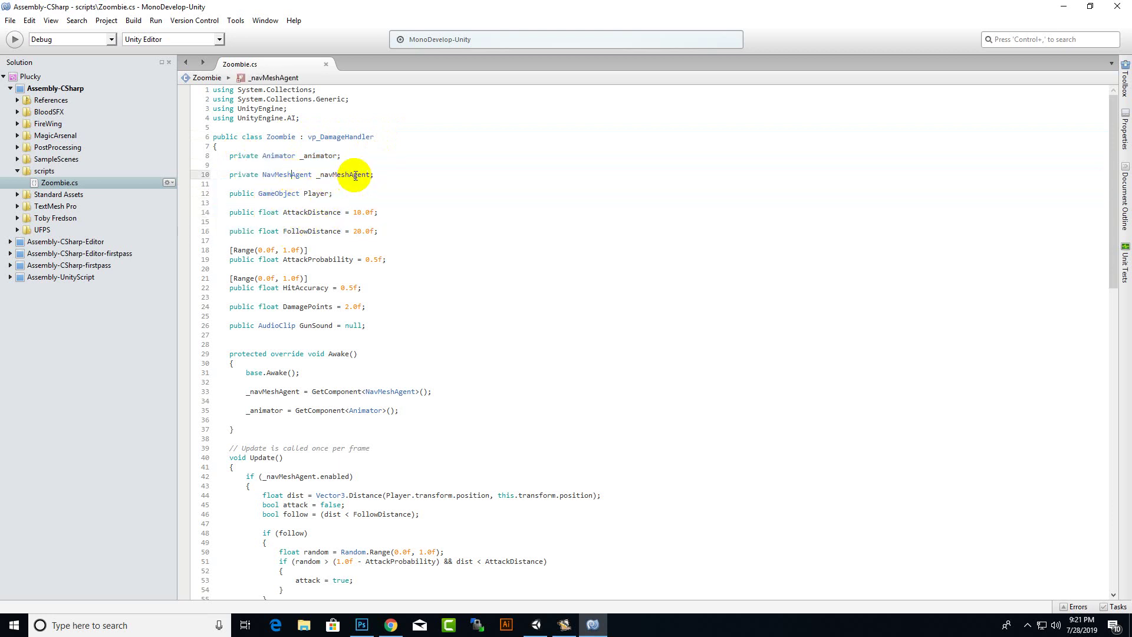
{"action": "left_click", "coordinate": [274, 193]}
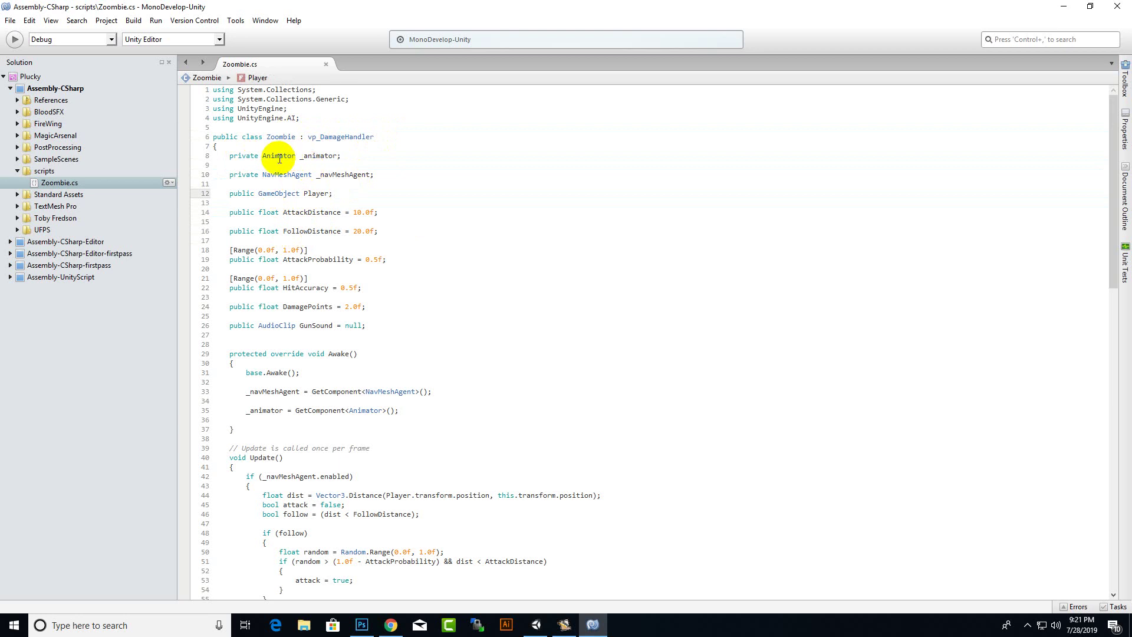
{"action": "left_click", "coordinate": [313, 156]}
{"action": "scroll", "coordinate": [442, 260], "scroll_direction": "down", "scroll_amount": 4}
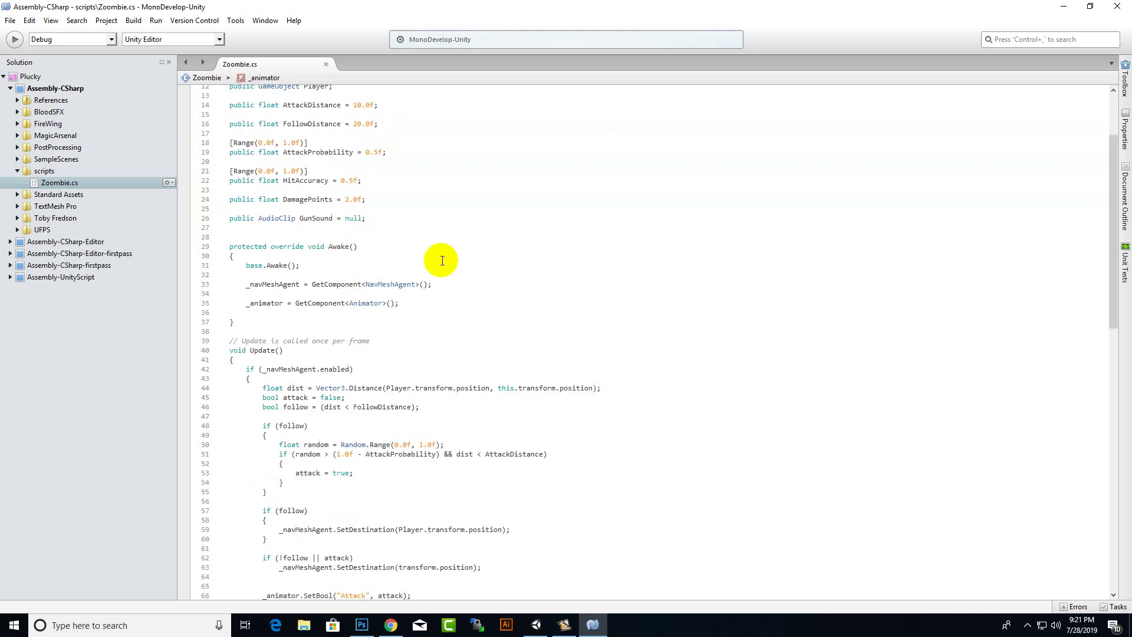
{"action": "scroll", "coordinate": [314, 186], "scroll_direction": "down", "scroll_amount": 4}
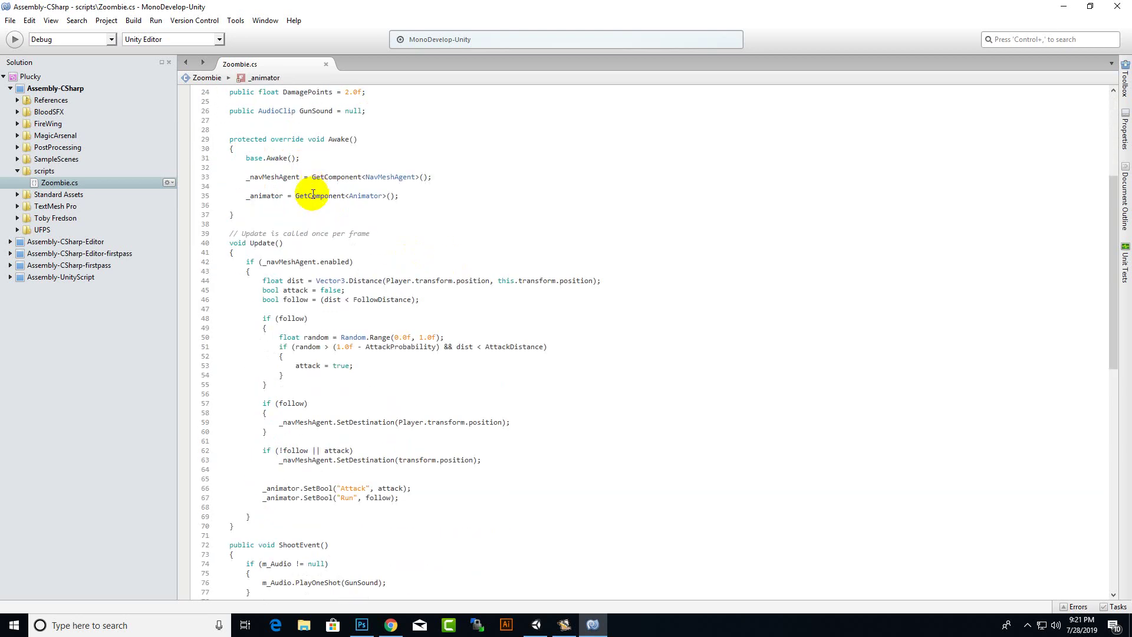
{"action": "left_click_drag", "start_coordinate": [224, 139], "coordinate": [343, 179]}
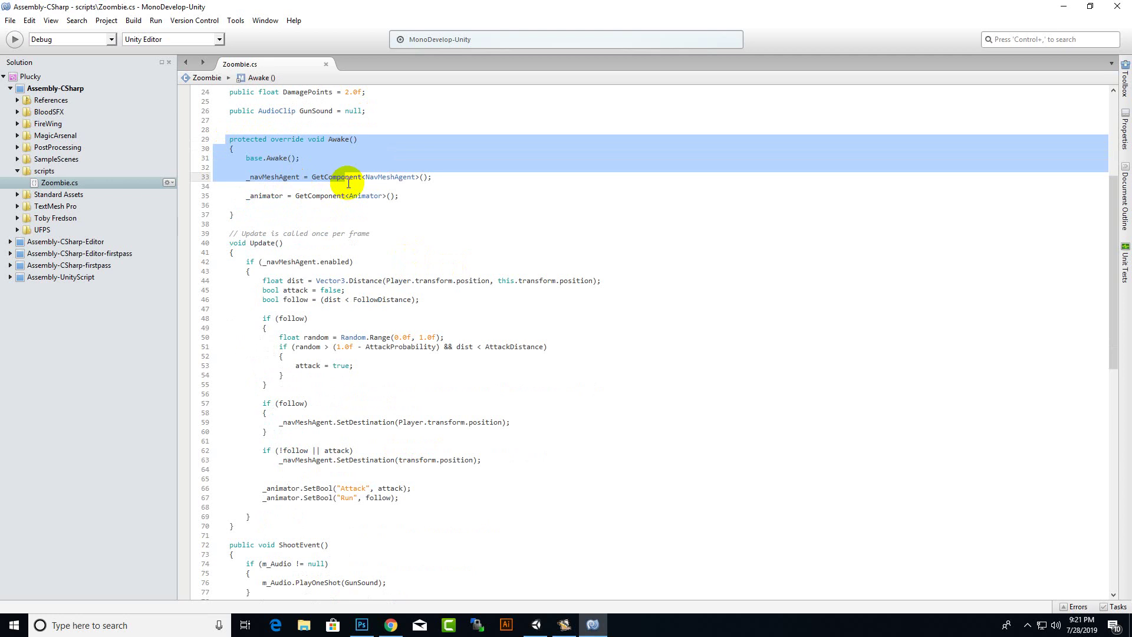
{"action": "left_click", "coordinate": [359, 217]}
{"action": "mouse_move", "coordinate": [245, 177]}
{"action": "left_mouse_down"}
{"action": "mouse_move", "coordinate": [266, 191]}
{"action": "mouse_move", "coordinate": [391, 209]}
{"action": "left_mouse_up"}
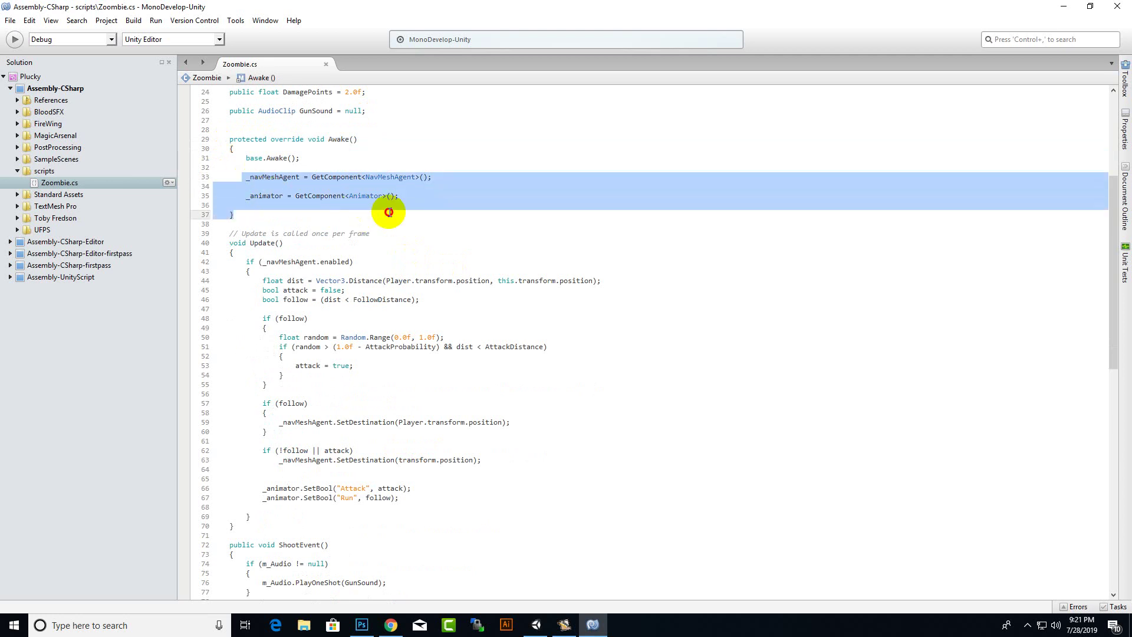
{"action": "left_click", "coordinate": [291, 212]}
{"action": "left_click_drag", "start_coordinate": [231, 196], "coordinate": [479, 196]}
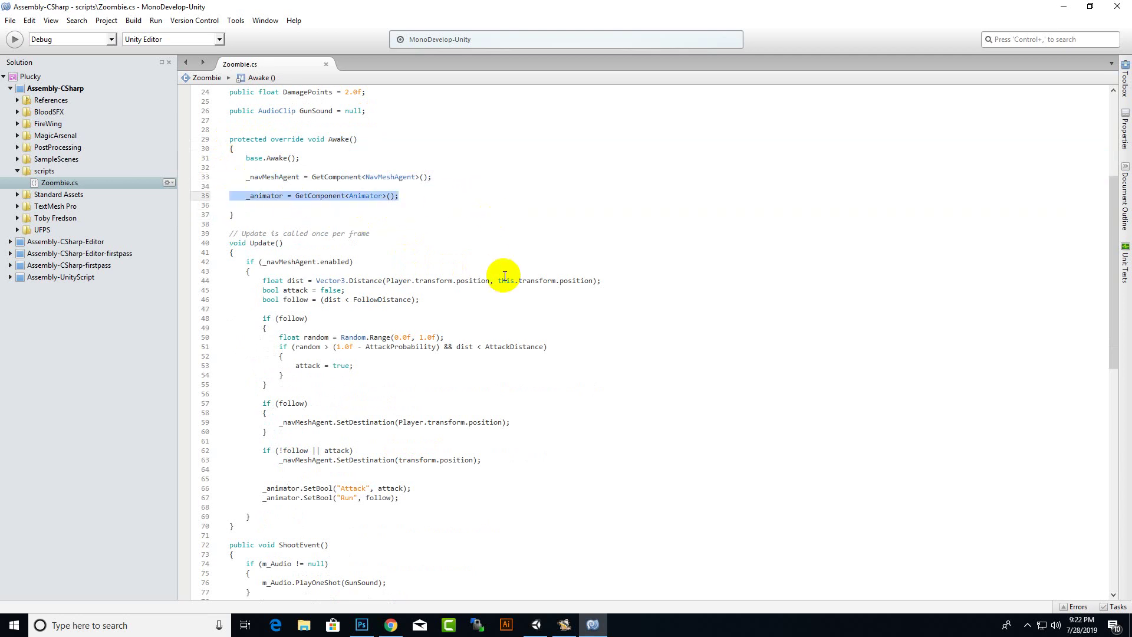
{"action": "scroll", "coordinate": [513, 254], "scroll_direction": "down", "scroll_amount": 6}
{"action": "scroll", "coordinate": [507, 266], "scroll_direction": "up", "scroll_amount": 2}
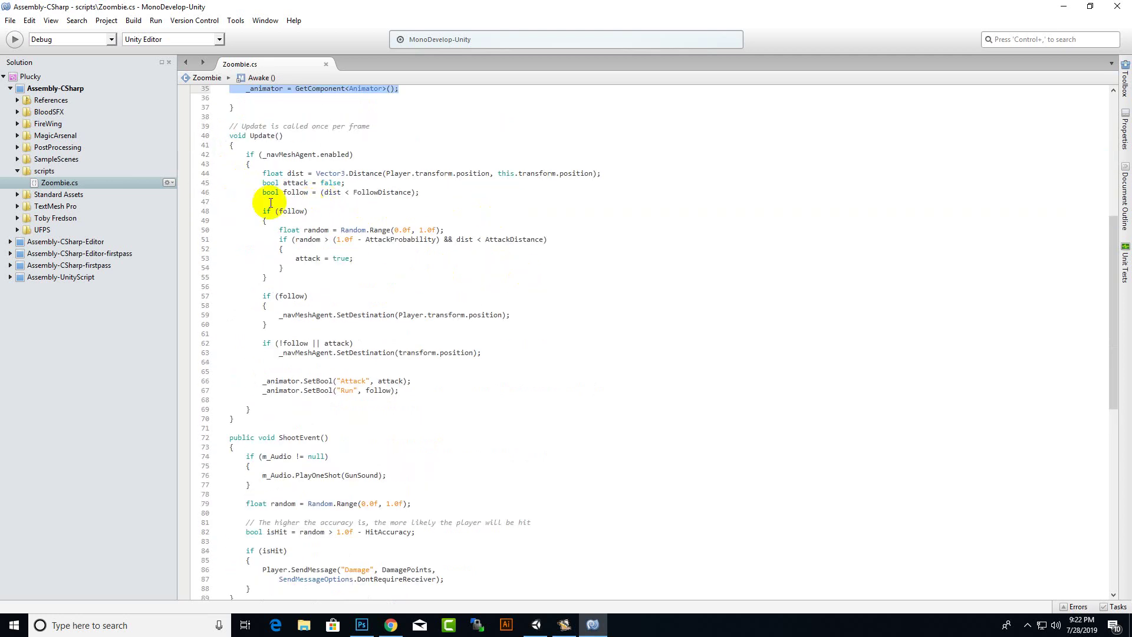
{"action": "left_click_drag", "start_coordinate": [220, 135], "coordinate": [333, 177]}
{"action": "left_click", "coordinate": [466, 220]}
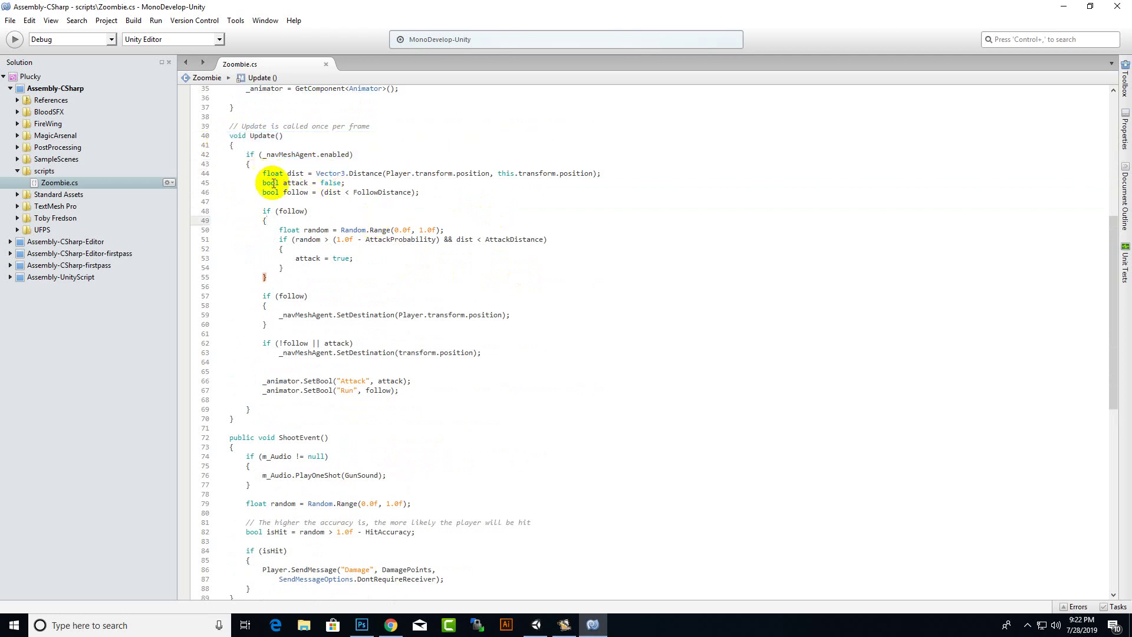
{"action": "left_click_drag", "start_coordinate": [260, 182], "coordinate": [298, 192]}
{"action": "left_click", "coordinate": [307, 183]}
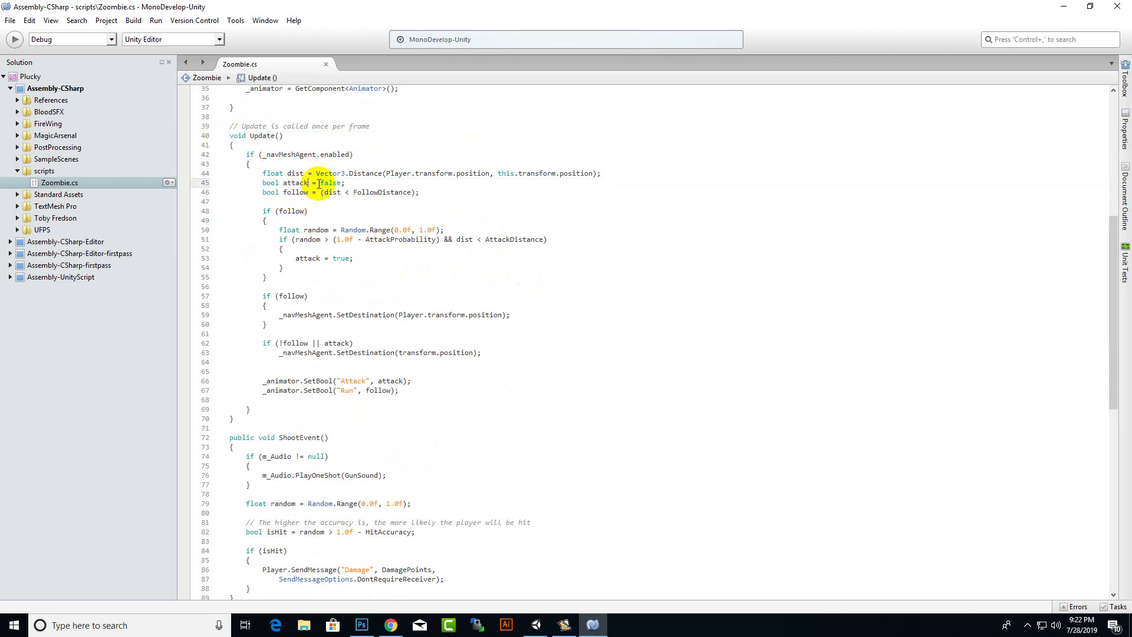
{"action": "left_click", "coordinate": [284, 192]}
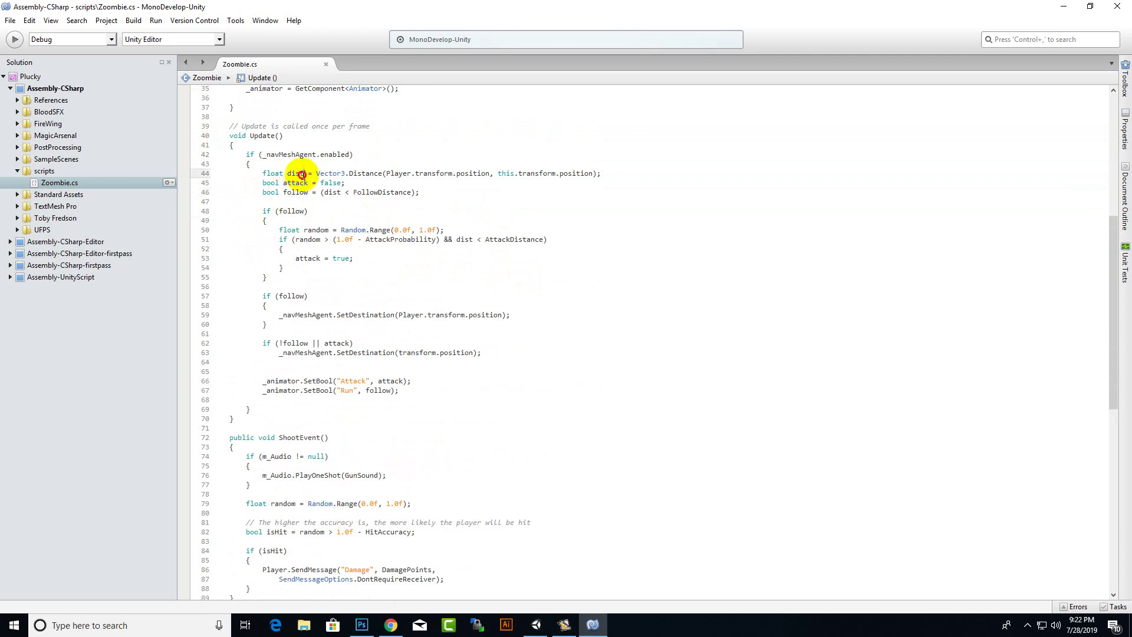
{"action": "left_click", "coordinate": [366, 186]}
{"action": "mouse_move", "coordinate": [431, 198]}
{"action": "left_mouse_down"}
{"action": "mouse_move", "coordinate": [252, 175]}
{"action": "mouse_move", "coordinate": [309, 157]}
{"action": "left_mouse_up"}
{"action": "scroll", "coordinate": [262, 160], "scroll_direction": "down", "scroll_amount": 2}
{"action": "left_click", "coordinate": [263, 161]}
{"action": "left_click", "coordinate": [266, 158]}
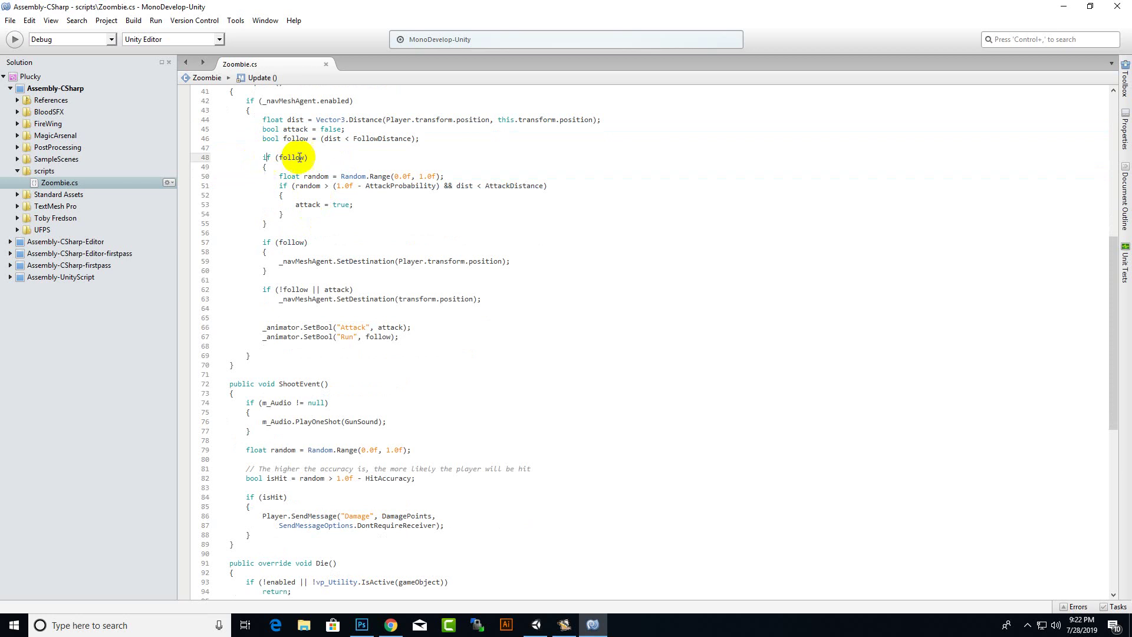
{"action": "left_click", "coordinate": [263, 245]}
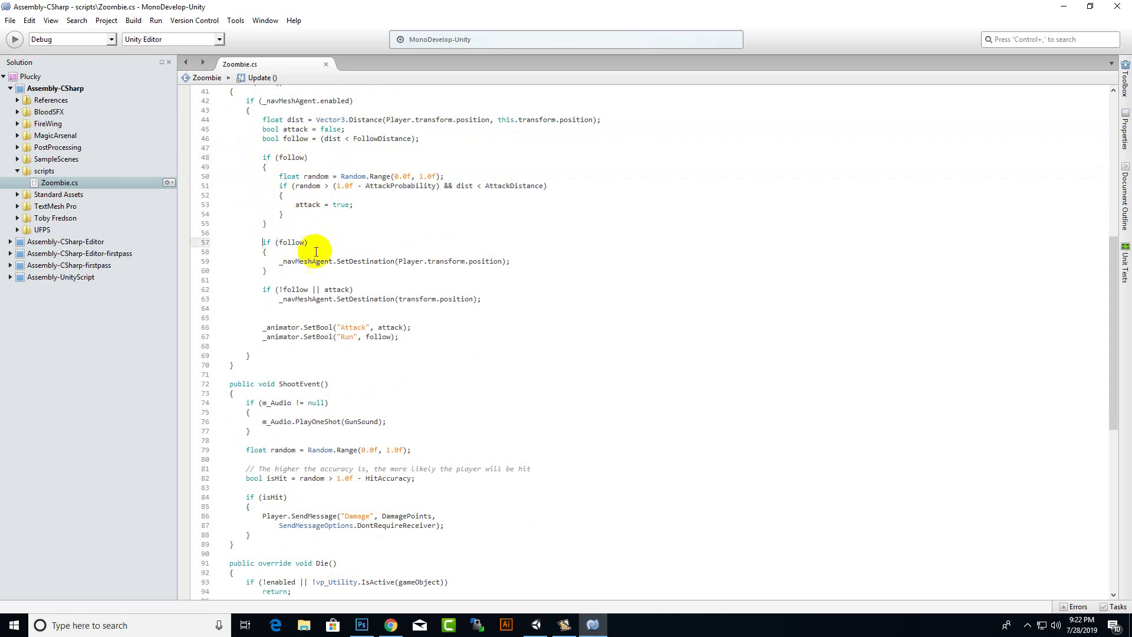
{"action": "left_click", "coordinate": [295, 291]}
{"action": "left_click", "coordinate": [319, 223]}
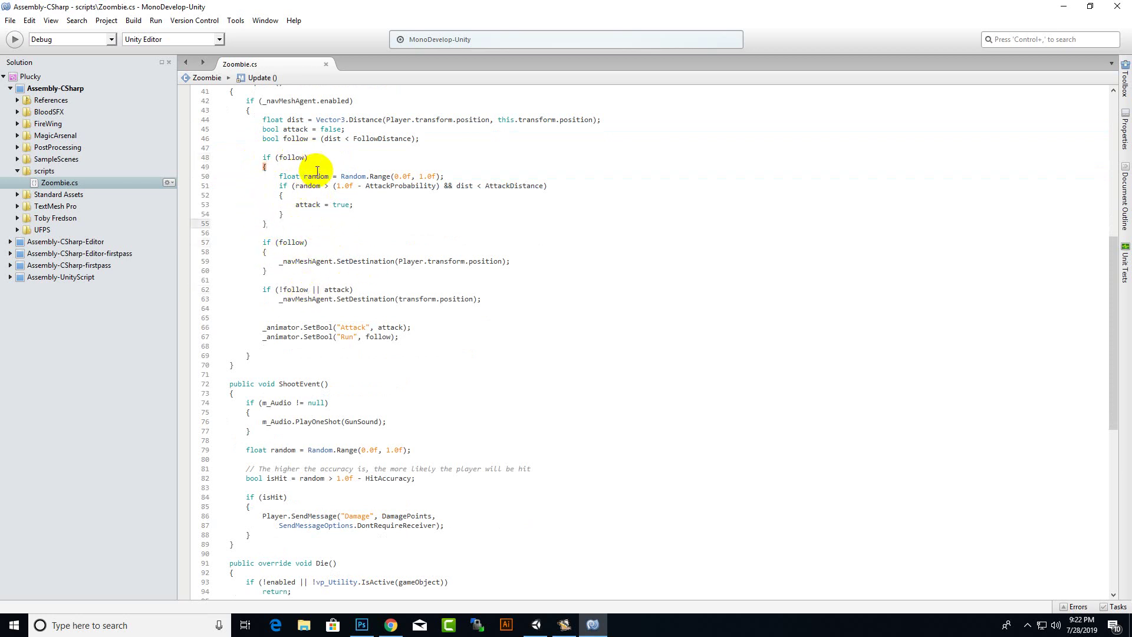
{"action": "left_click", "coordinate": [303, 176]}
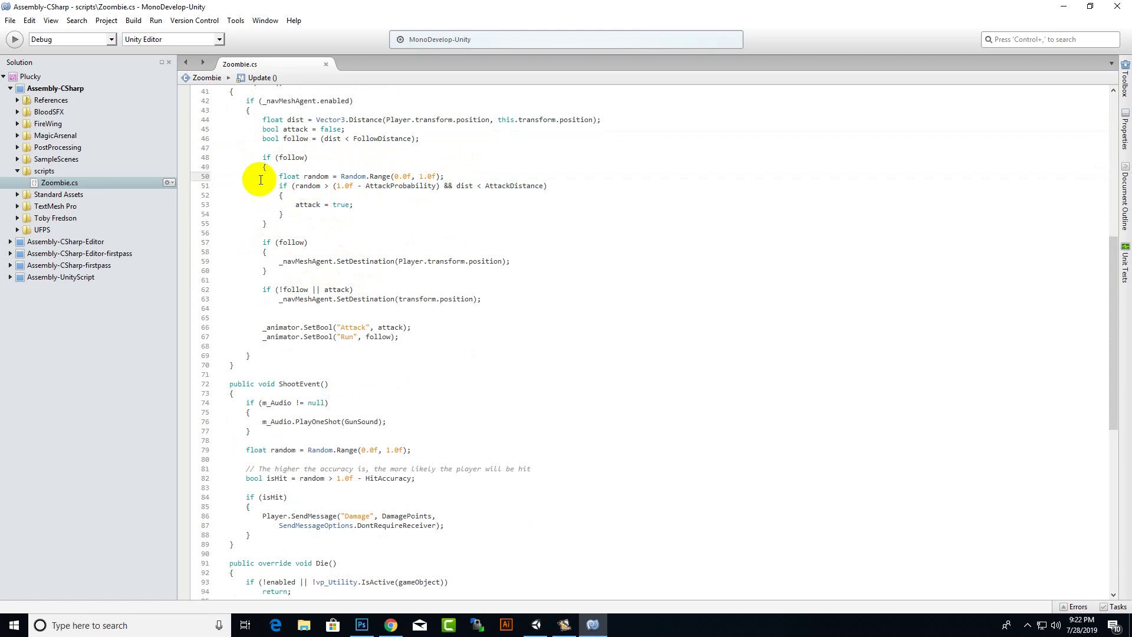
{"action": "left_click_drag", "start_coordinate": [303, 176], "coordinate": [459, 178]}
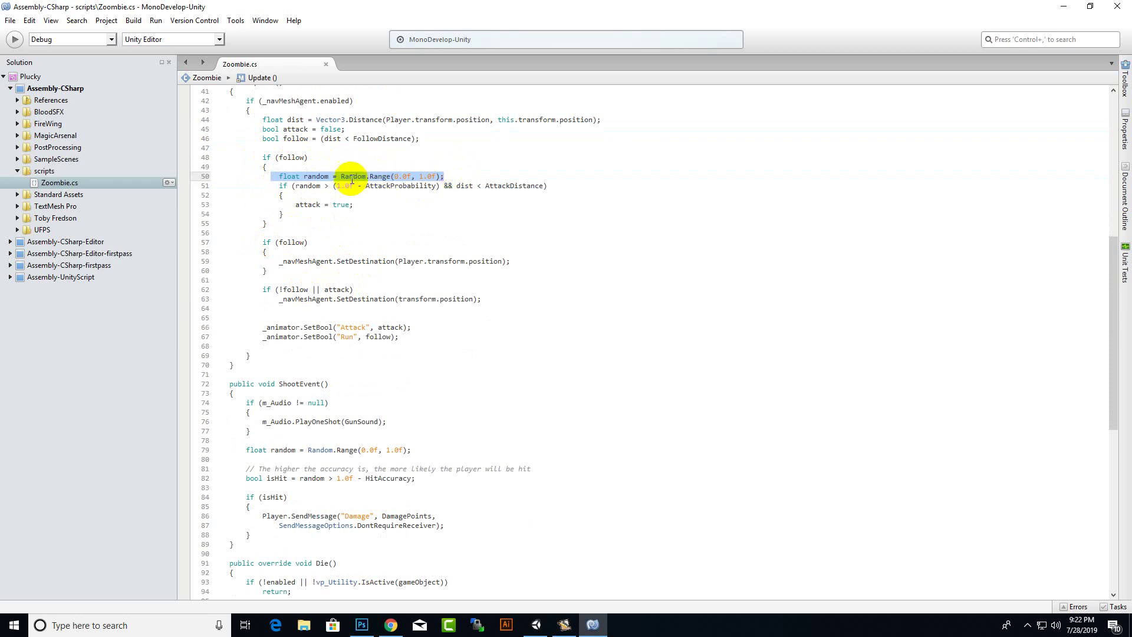
{"action": "left_click", "coordinate": [284, 185]}
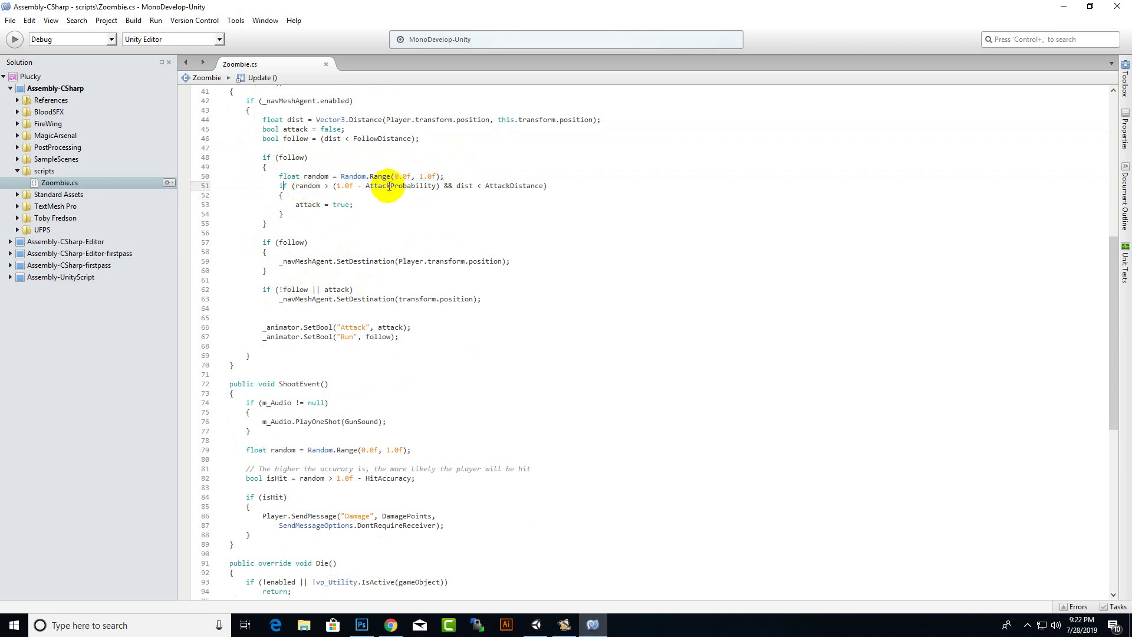
{"action": "left_click_drag", "start_coordinate": [335, 185], "coordinate": [594, 185]}
{"action": "left_click_drag", "start_coordinate": [295, 204], "coordinate": [409, 204]}
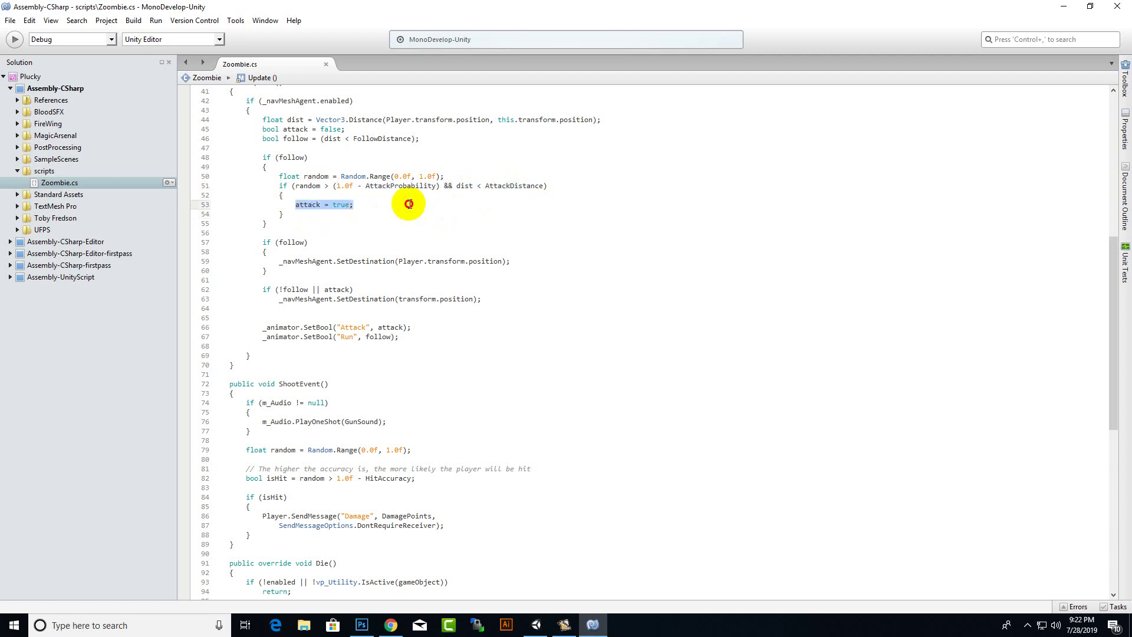
{"action": "left_click", "coordinate": [386, 234]}
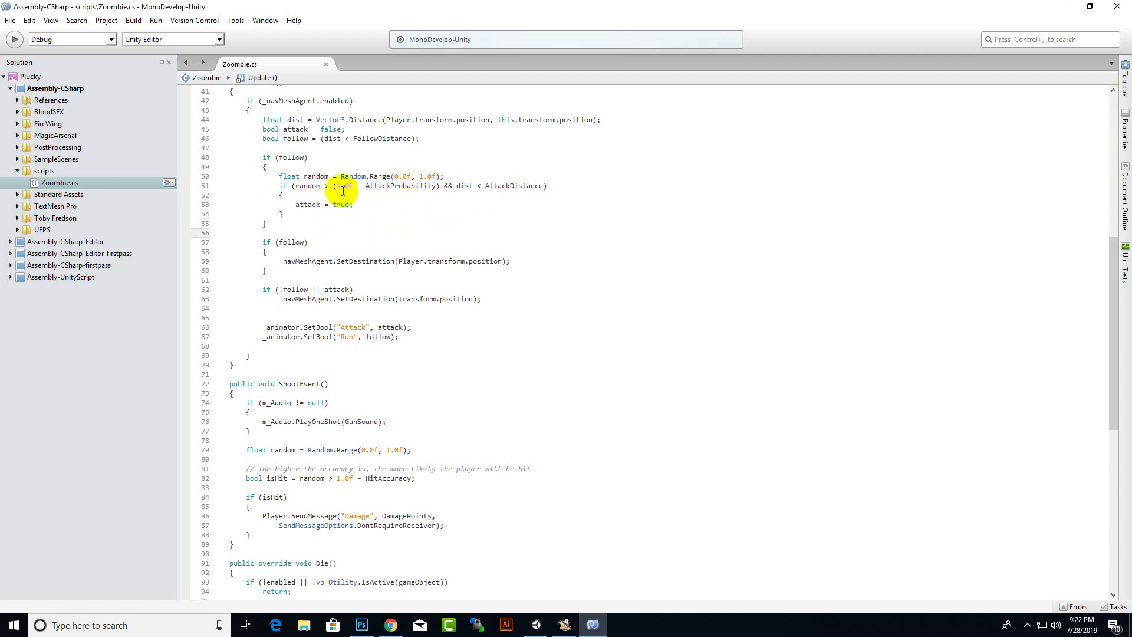
{"action": "scroll", "coordinate": [377, 309], "scroll_direction": "down", "scroll_amount": 5}
{"action": "scroll", "coordinate": [319, 147], "scroll_direction": "up", "scroll_amount": 3}
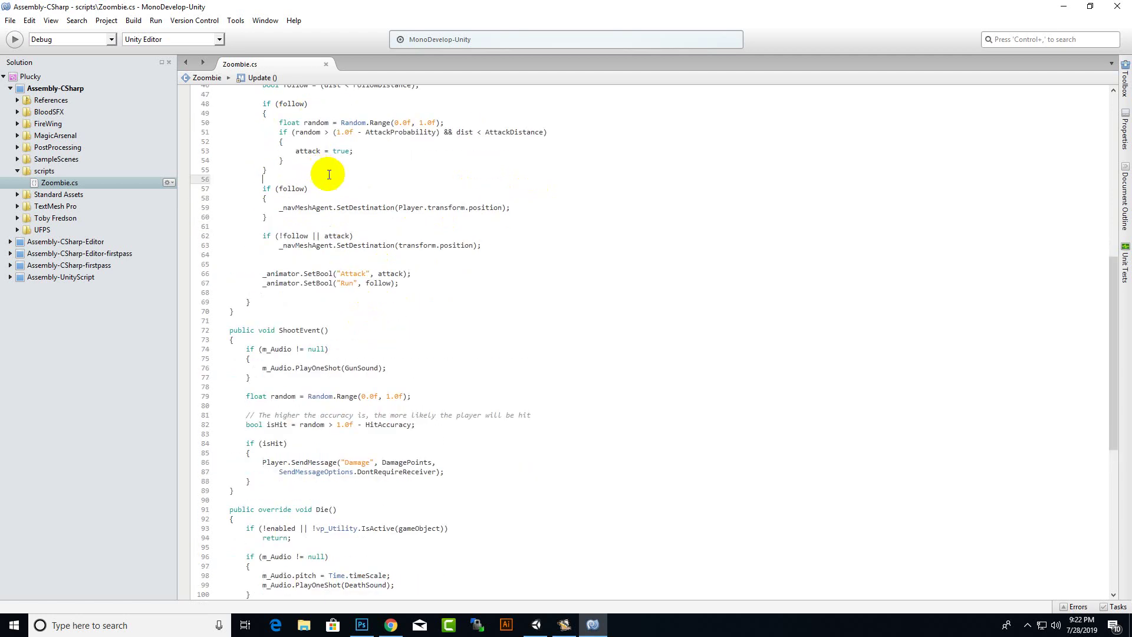
{"action": "left_click_drag", "start_coordinate": [399, 283], "coordinate": [262, 184]}
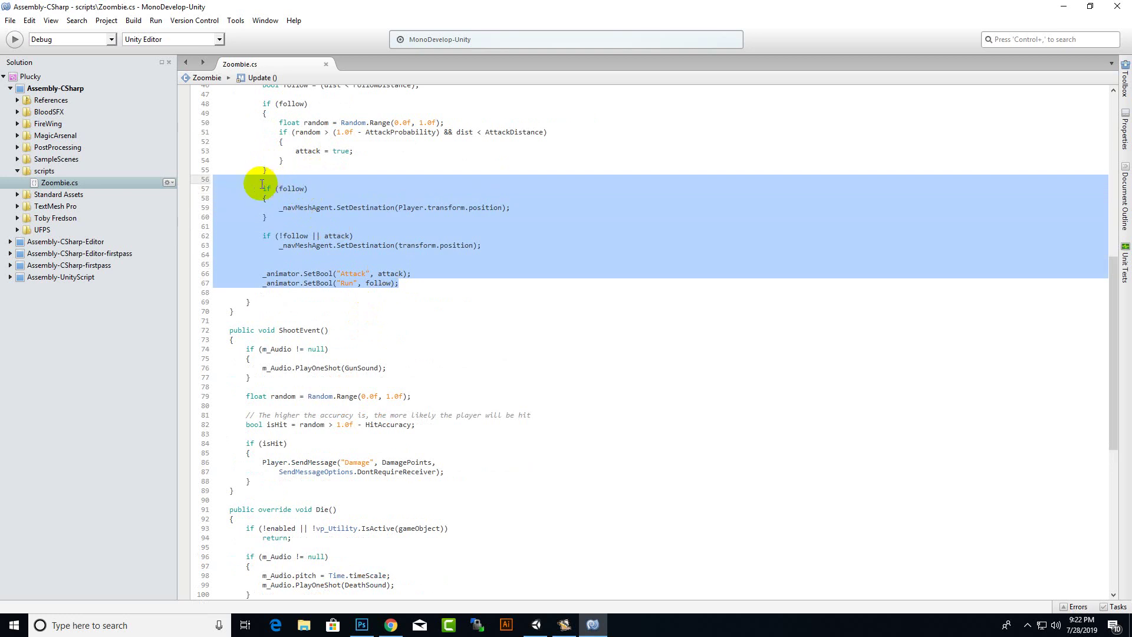
{"action": "left_click", "coordinate": [266, 198]}
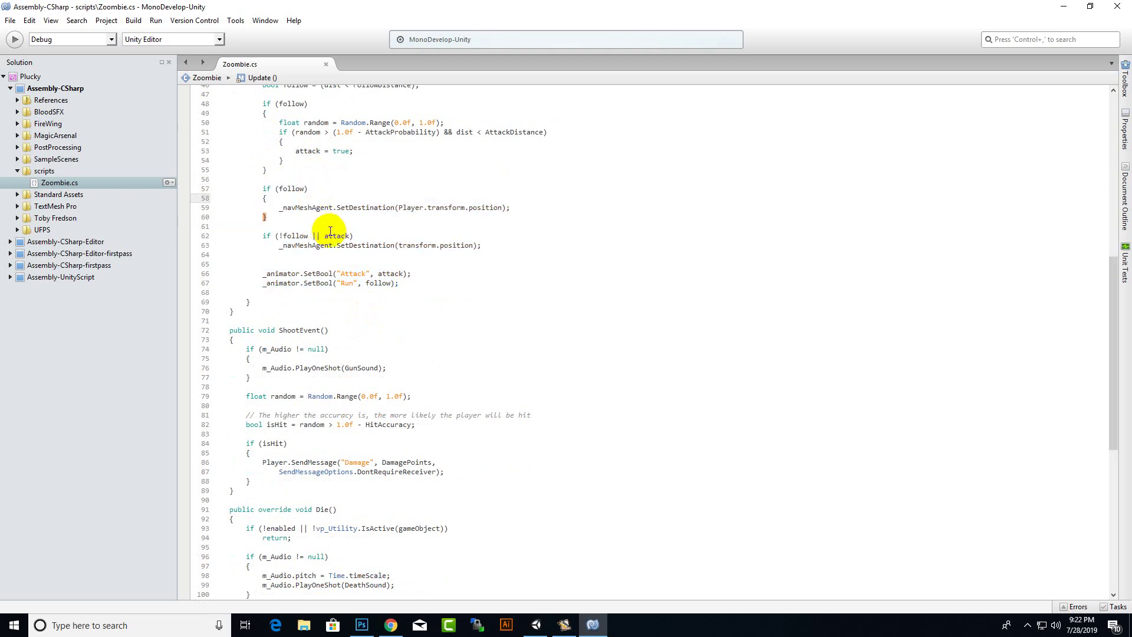
{"action": "mouse_move", "coordinate": [332, 240]}
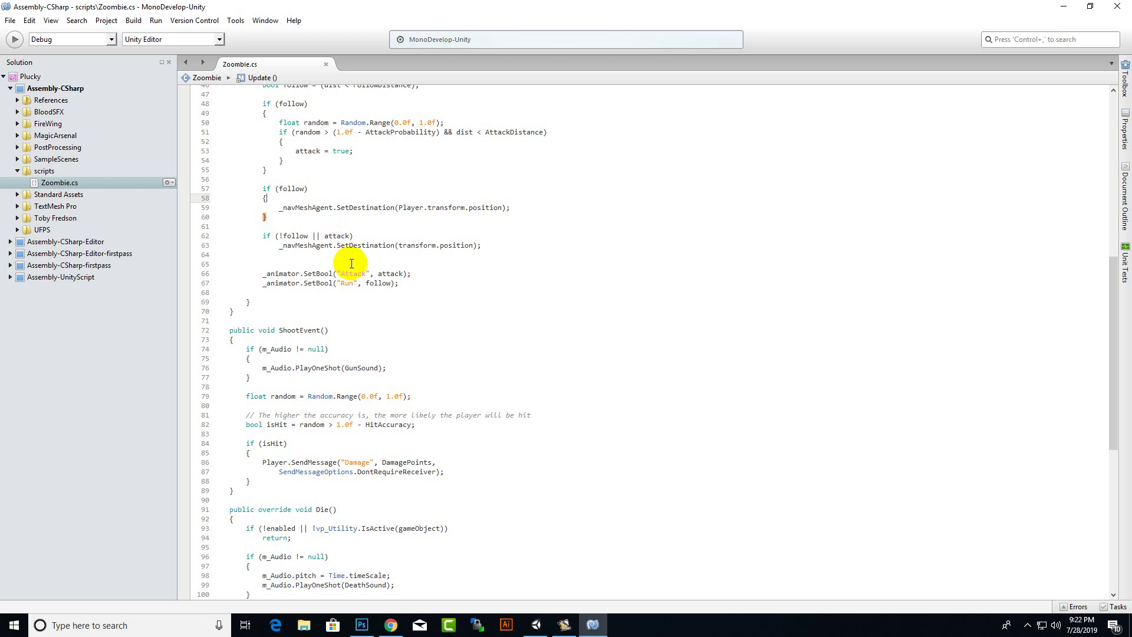
{"action": "scroll", "coordinate": [351, 262], "scroll_direction": "down", "scroll_amount": 4}
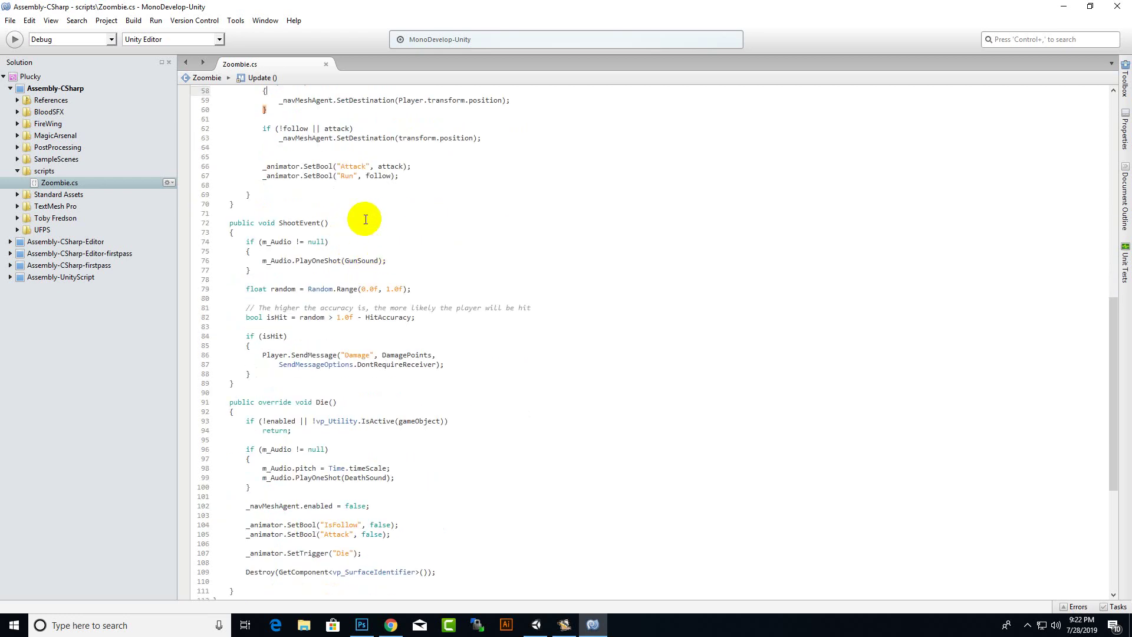
Review the ShootEvent() and Die() code, then return to the Unity editor
{"action": "scroll", "coordinate": [359, 221], "scroll_direction": "down", "scroll_amount": 5}
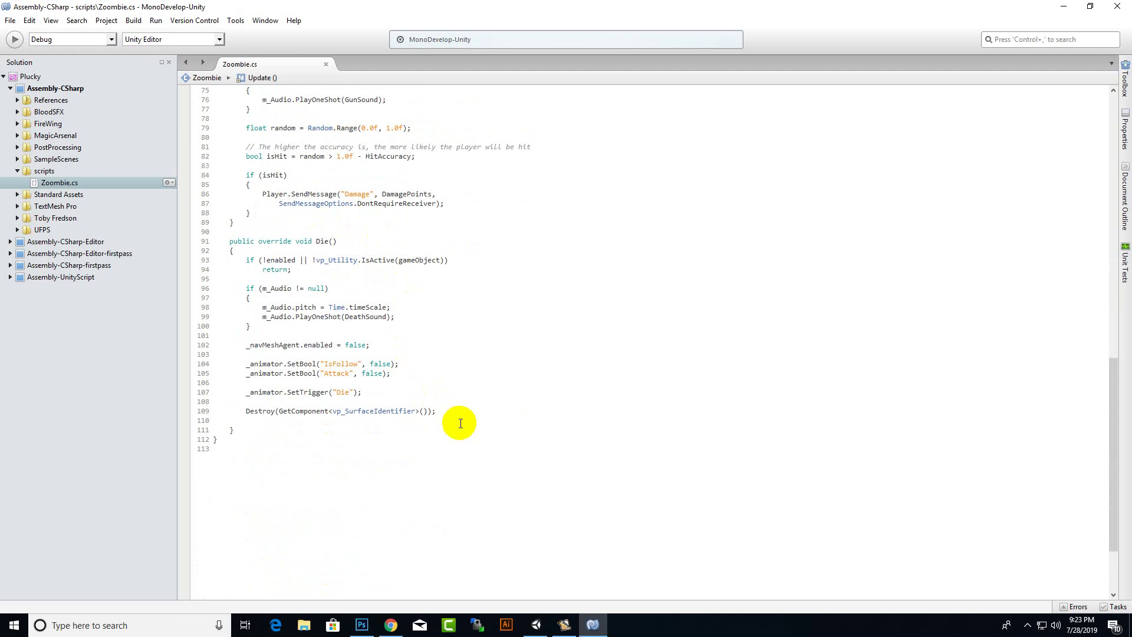
{"action": "left_click", "coordinate": [421, 437]}
{"action": "left_click_drag", "start_coordinate": [421, 438], "coordinate": [286, 134]}
{"action": "left_click", "coordinate": [468, 204]}
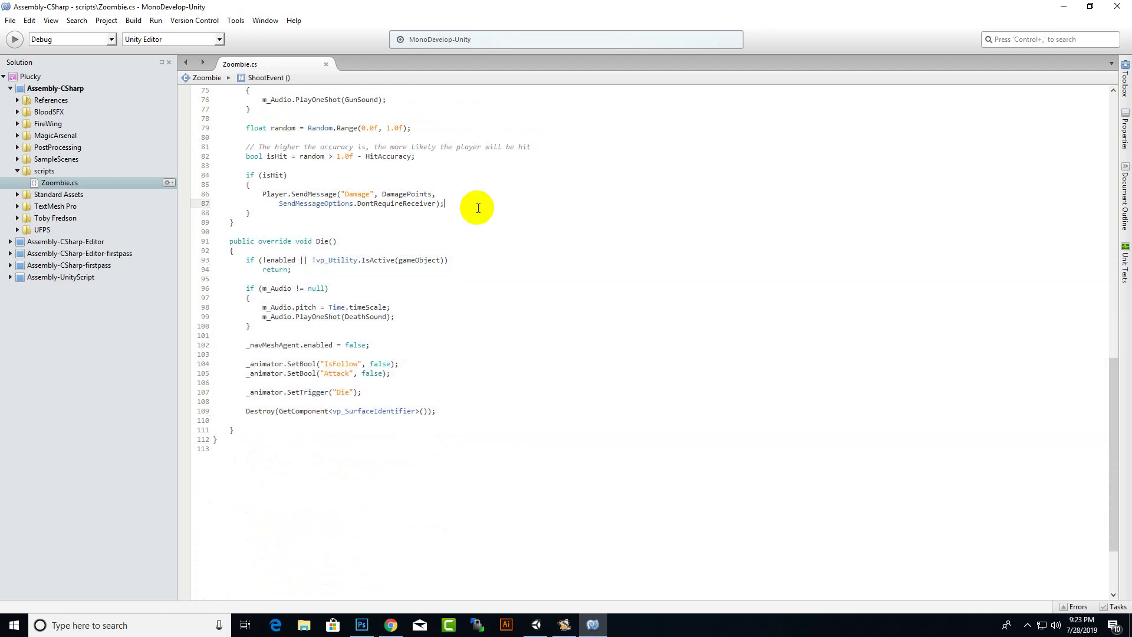
{"action": "scroll", "coordinate": [489, 342], "scroll_direction": "up", "scroll_amount": 7}
{"action": "scroll", "coordinate": [495, 341], "scroll_direction": "up", "scroll_amount": 3}
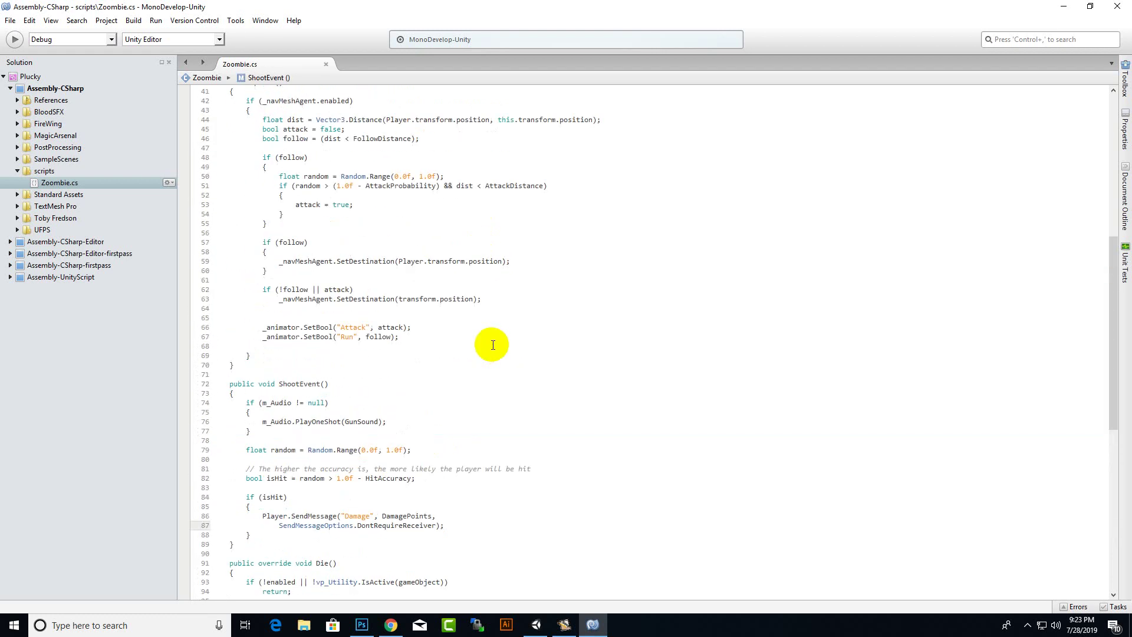
{"action": "left_click", "coordinate": [535, 624]}
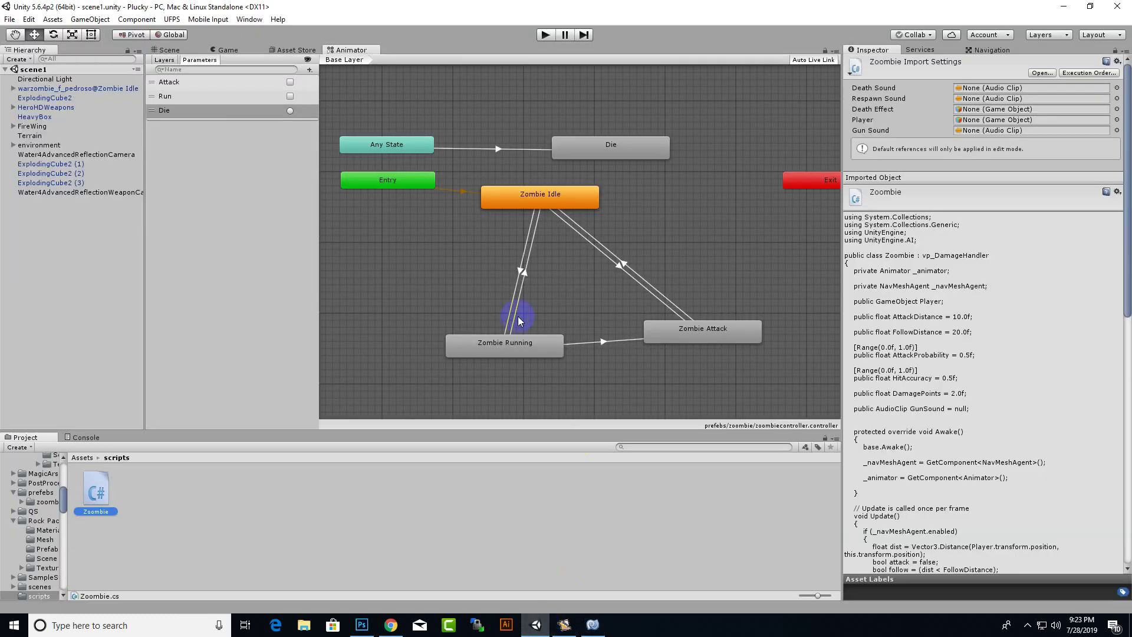
Add the Zoombie script to the zombie character in the scene and change Max Health from 1 to 5
{"action": "left_click", "coordinate": [170, 51]}
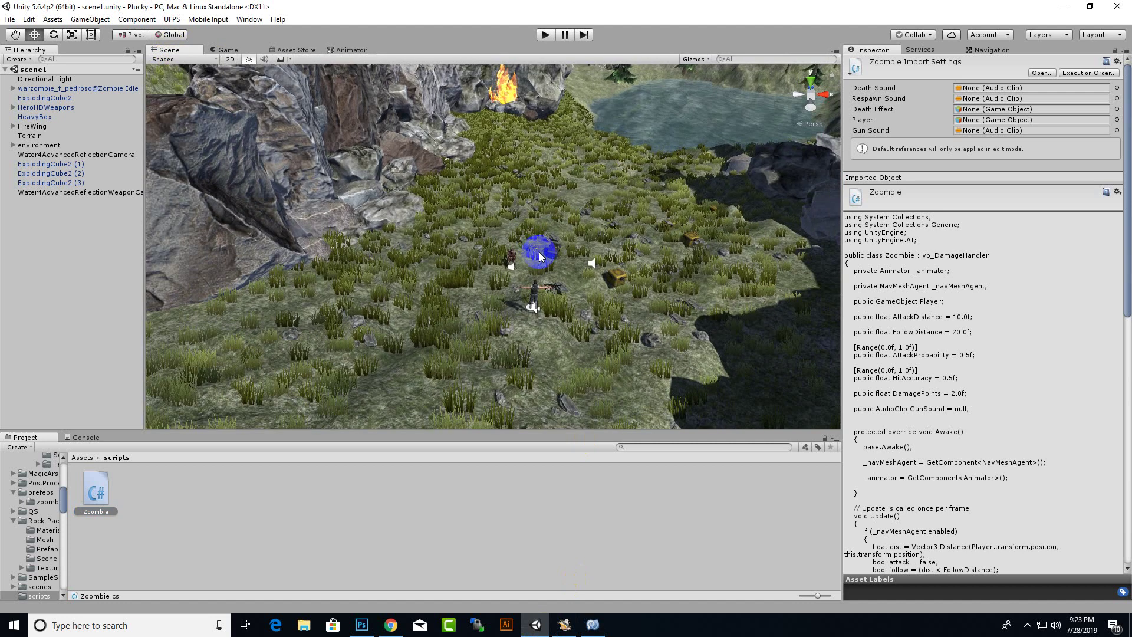
{"action": "left_click", "coordinate": [576, 282]}
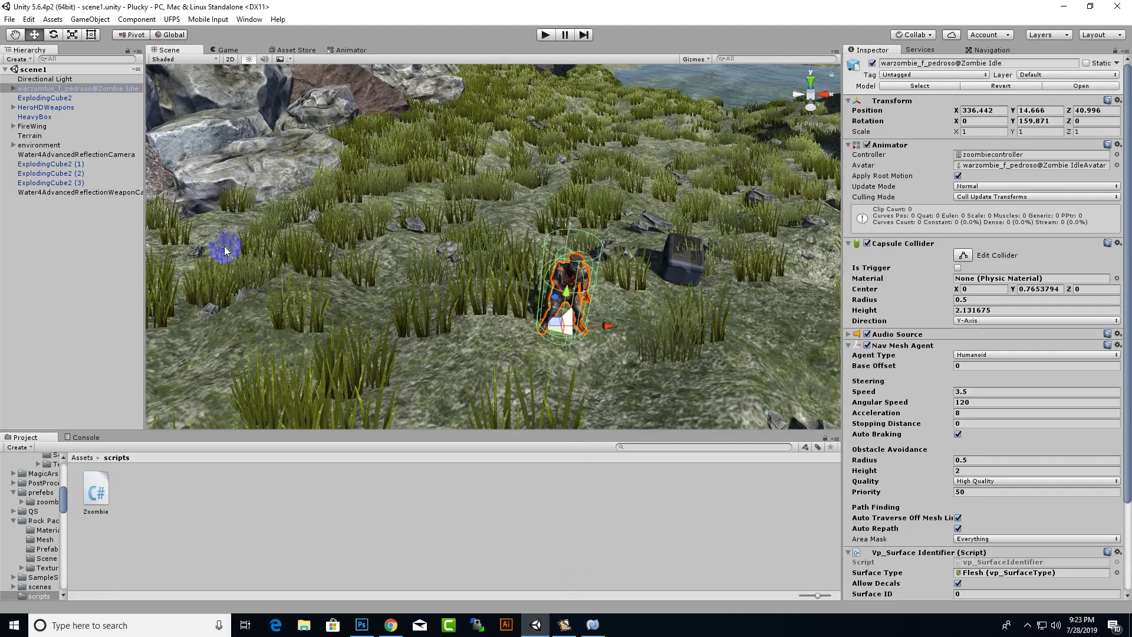
{"action": "mouse_move", "coordinate": [94, 492]}
{"action": "left_mouse_down"}
{"action": "mouse_move", "coordinate": [1125, 595]}
{"action": "mouse_move", "coordinate": [1083, 598]}
{"action": "left_mouse_up"}
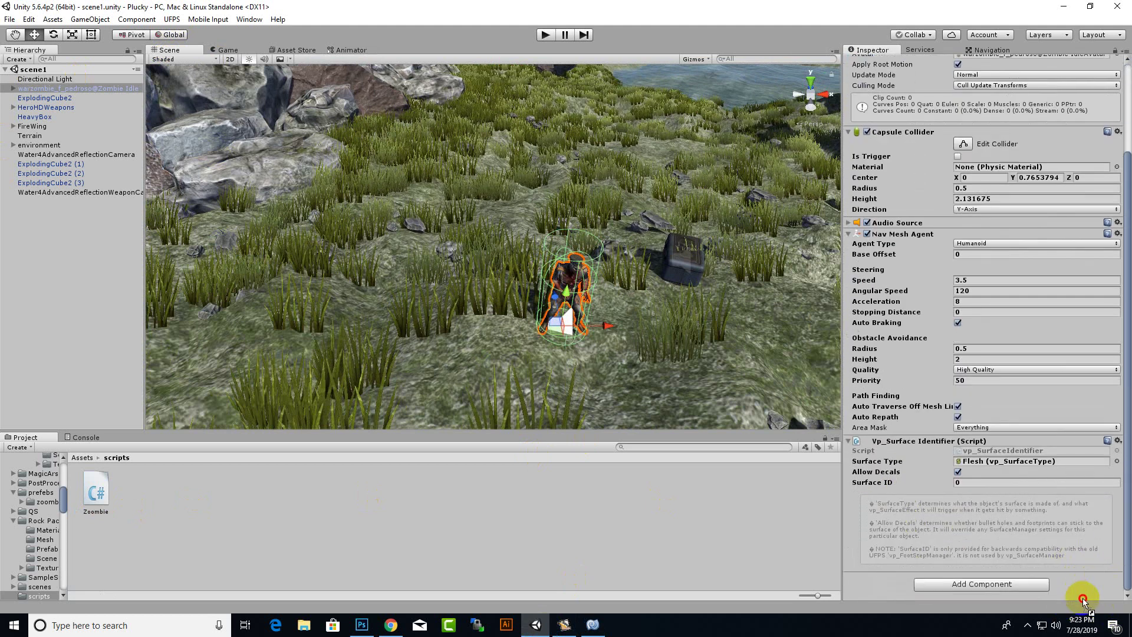
{"action": "scroll", "coordinate": [1047, 535], "scroll_direction": "down", "scroll_amount": 5}
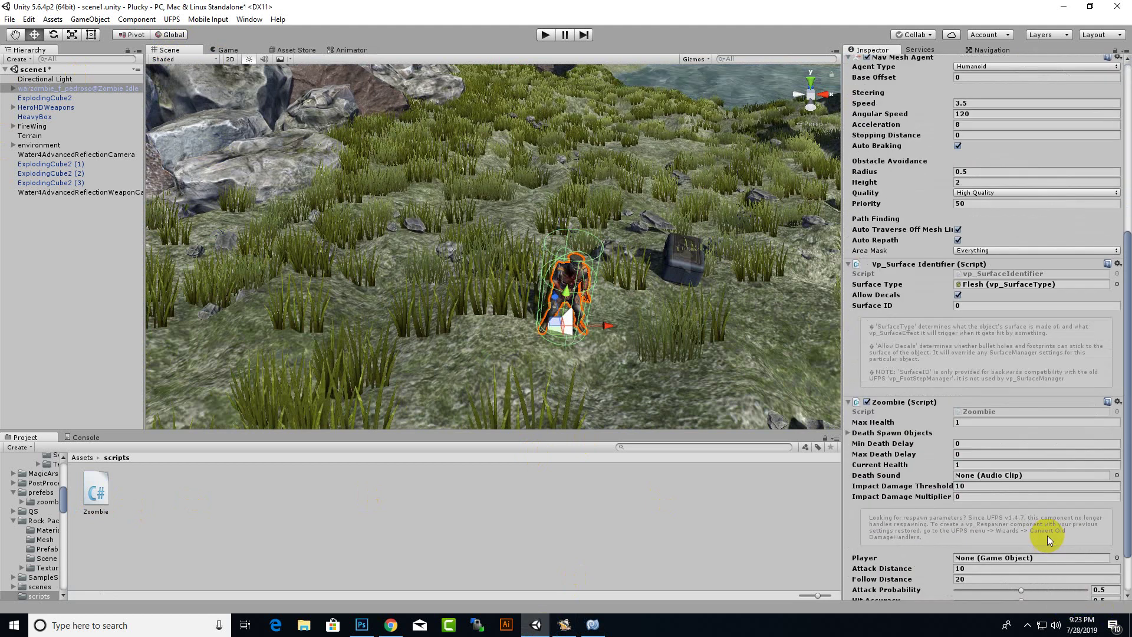
{"action": "scroll", "coordinate": [986, 451], "scroll_direction": "down", "scroll_amount": 2}
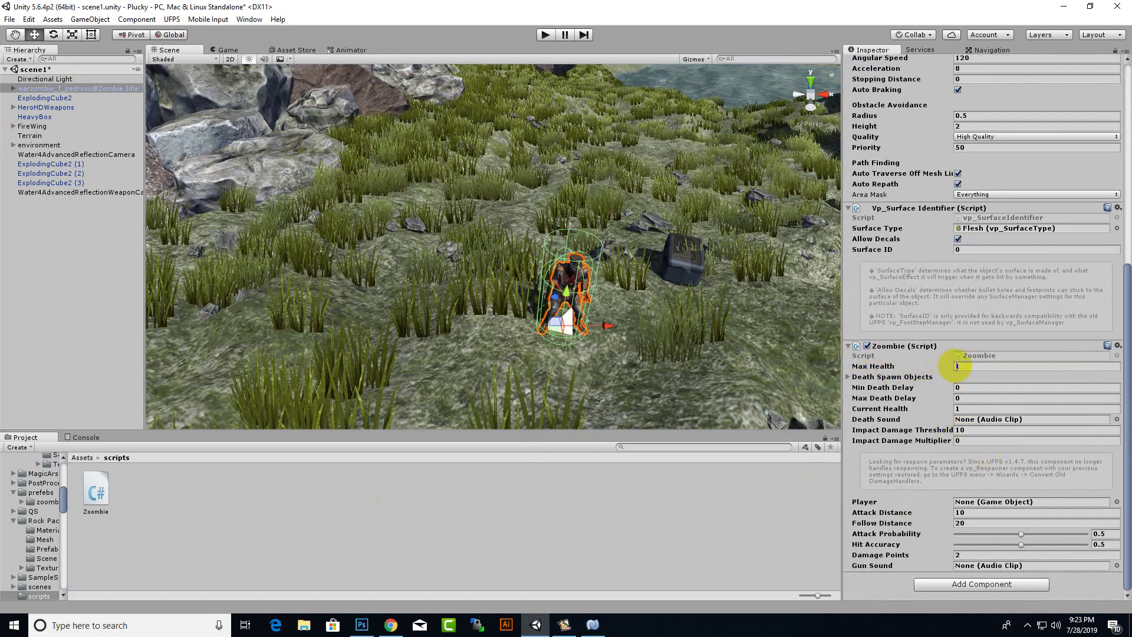
{"action": "left_click", "coordinate": [912, 367]}
{"action": "type", "text": "5"}
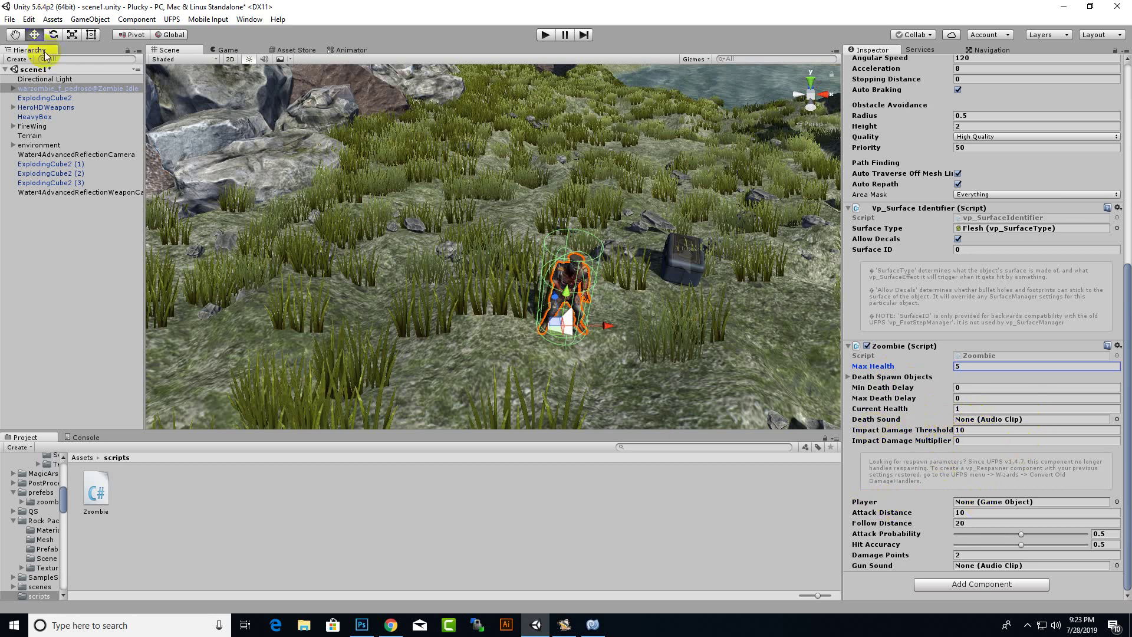
Assign HeroHDWeapons from the Hierarchy to the Zoombie script's Player field
{"action": "left_click_drag", "start_coordinate": [50, 91], "coordinate": [965, 506]}
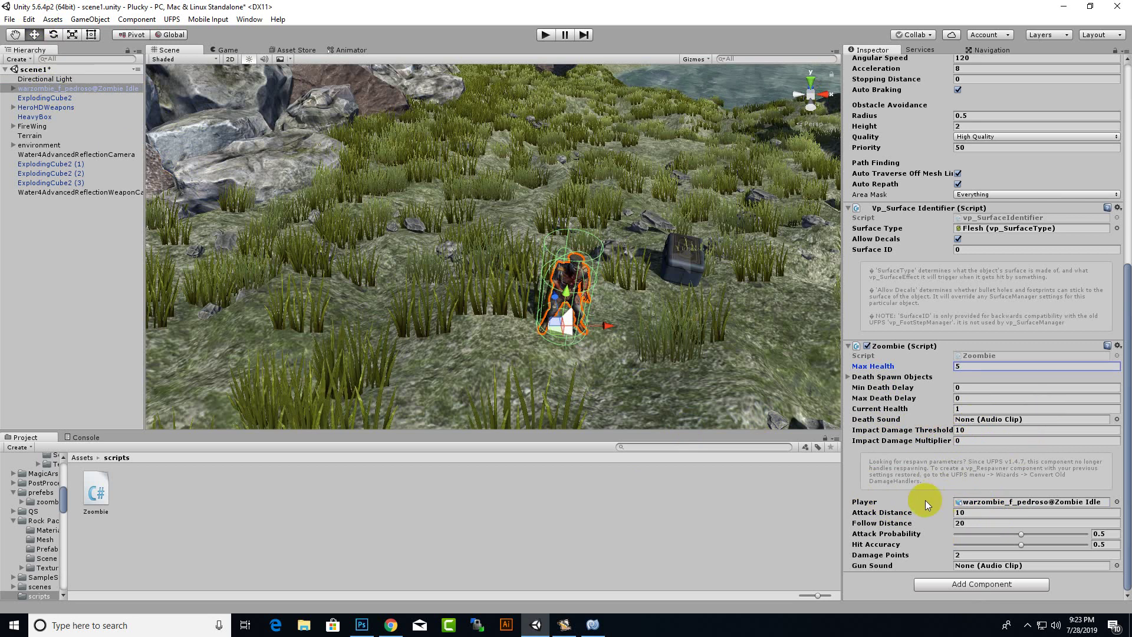
{"action": "right_click", "coordinate": [328, 304]}
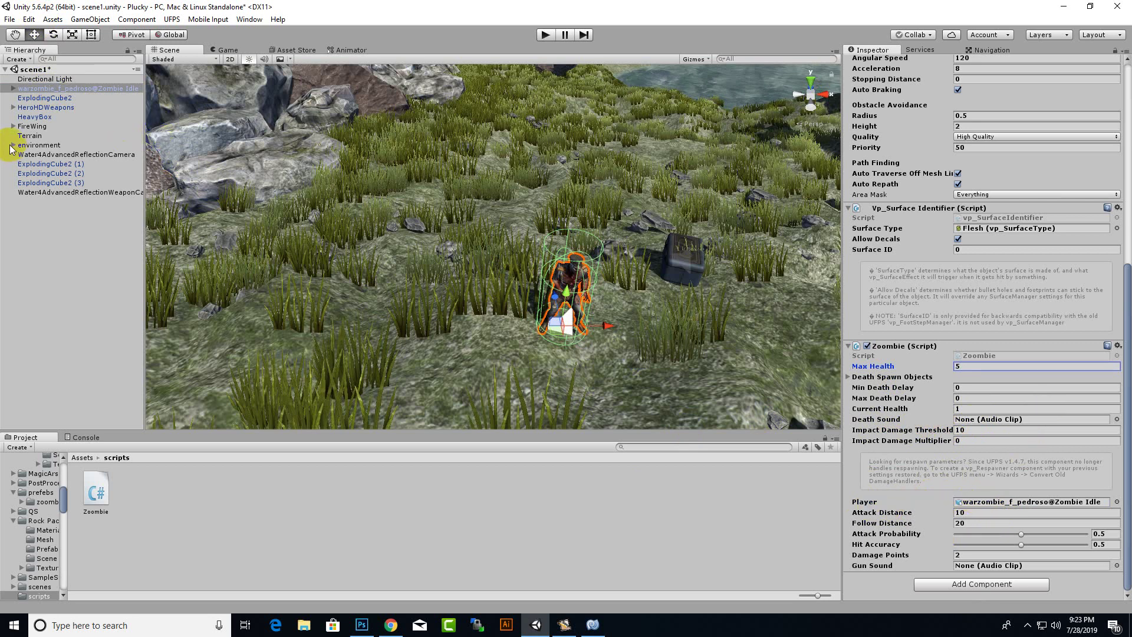
{"action": "left_click_drag", "start_coordinate": [43, 104], "coordinate": [960, 503]}
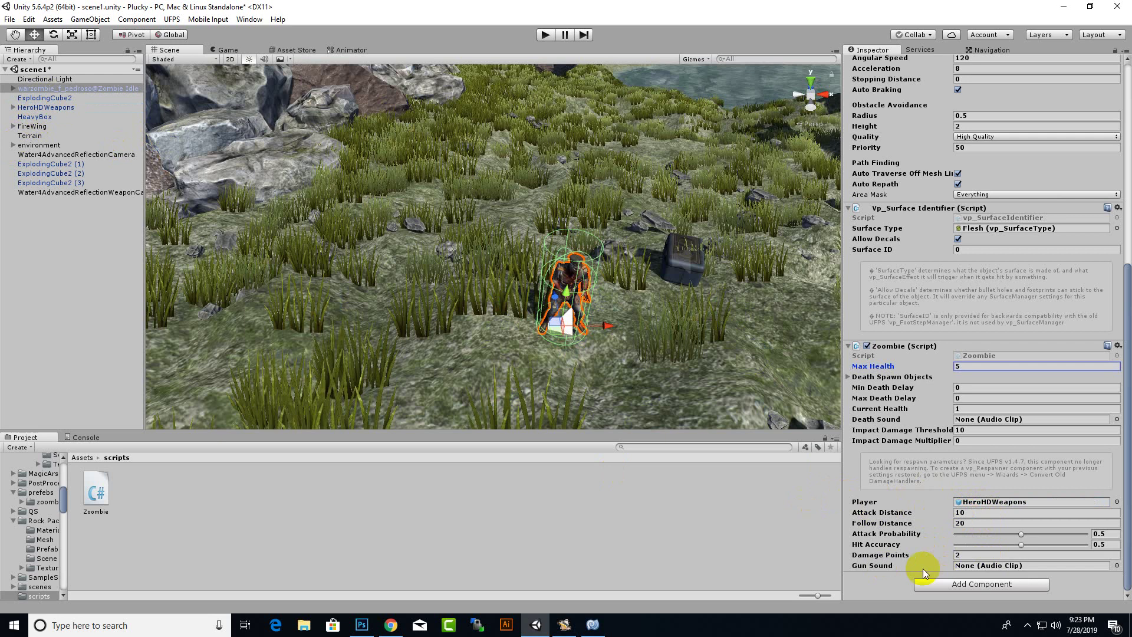
Set the zombie script's Gun Sound to the BulletImpactMetal01 audio clip
{"action": "left_click", "coordinate": [1116, 566]}
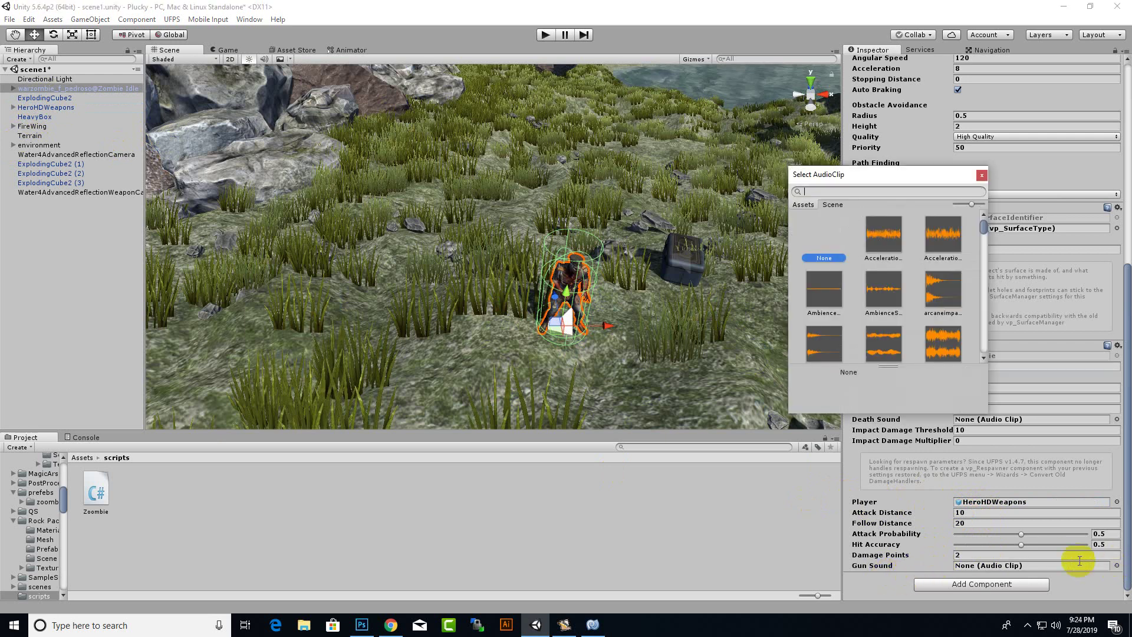
{"action": "scroll", "coordinate": [916, 292], "scroll_direction": "down", "scroll_amount": 3}
{"action": "scroll", "coordinate": [916, 291], "scroll_direction": "down", "scroll_amount": 2}
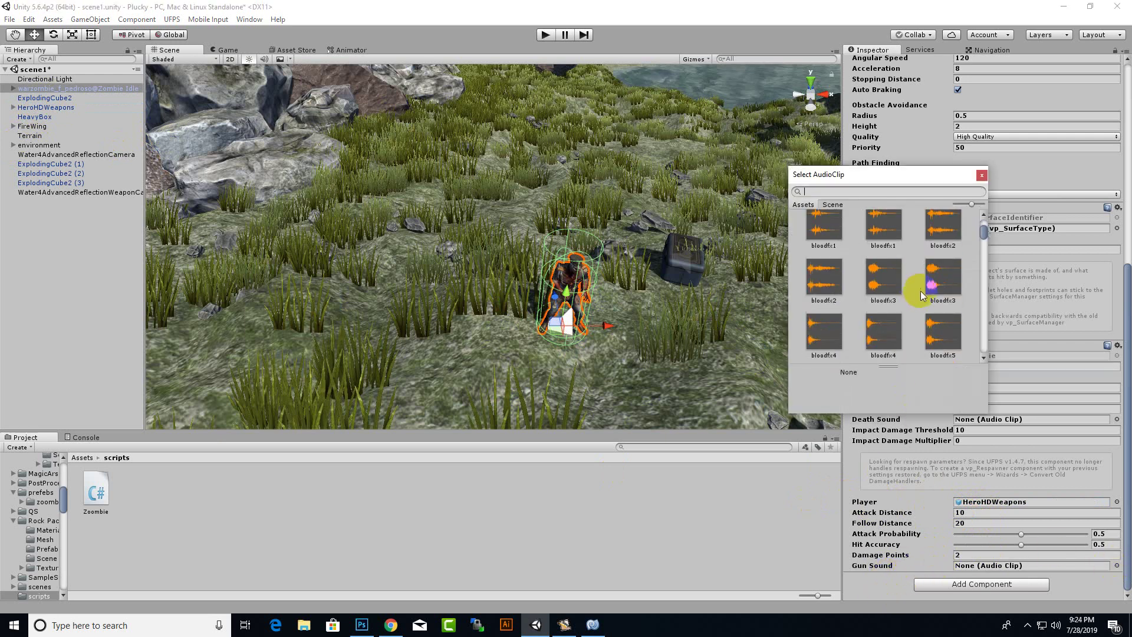
{"action": "scroll", "coordinate": [865, 303], "scroll_direction": "down", "scroll_amount": 1}
{"action": "scroll", "coordinate": [900, 319], "scroll_direction": "down", "scroll_amount": 1}
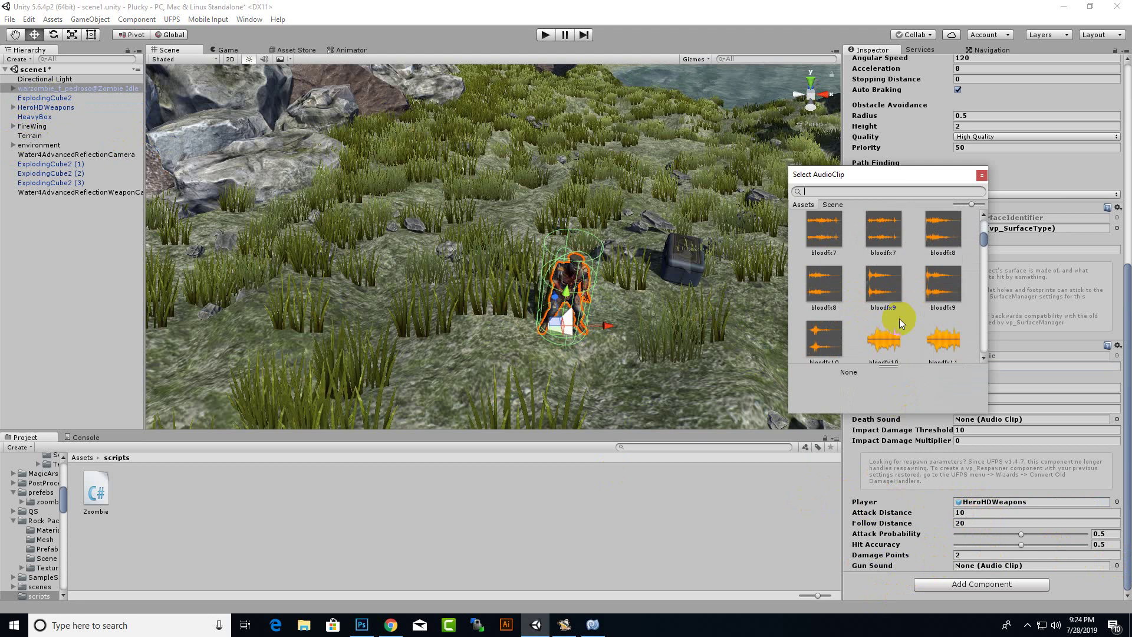
{"action": "scroll", "coordinate": [900, 318], "scroll_direction": "down", "scroll_amount": 1}
{"action": "scroll", "coordinate": [881, 332], "scroll_direction": "down", "scroll_amount": 1}
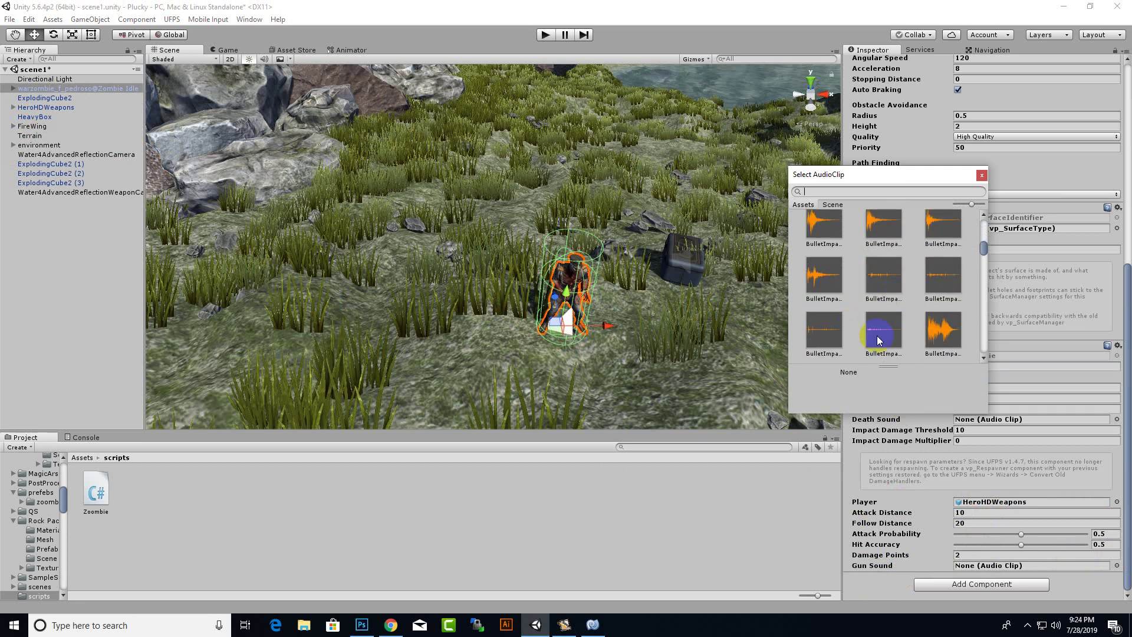
{"action": "left_click", "coordinate": [878, 340]}
{"action": "left_click", "coordinate": [953, 325]}
{"action": "double_click", "coordinate": [942, 328]}
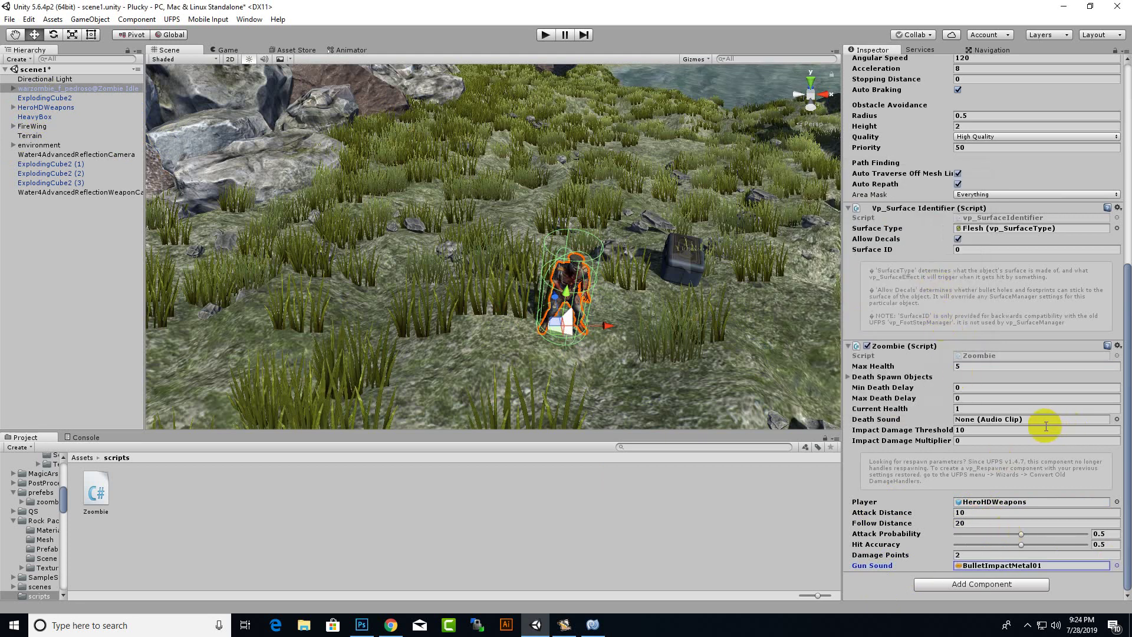
After trying a few clips, set the Death Sound to bloodfx1
{"action": "left_click", "coordinate": [1116, 419]}
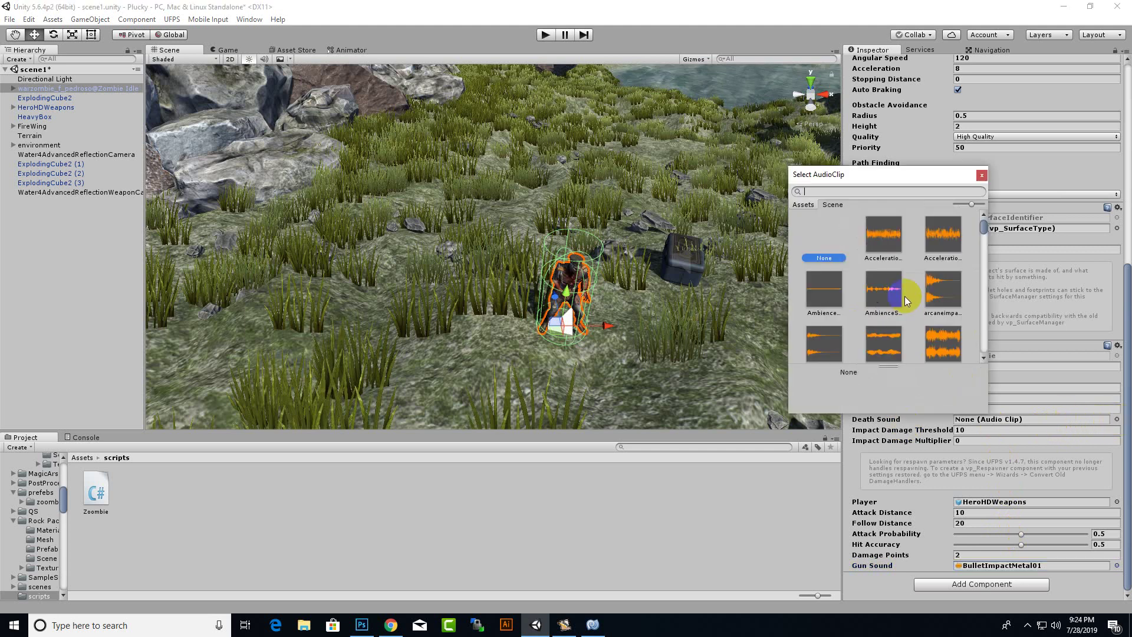
{"action": "scroll", "coordinate": [903, 296], "scroll_direction": "down", "scroll_amount": 3}
{"action": "scroll", "coordinate": [903, 296], "scroll_direction": "down", "scroll_amount": 3}
{"action": "scroll", "coordinate": [903, 296], "scroll_direction": "down", "scroll_amount": 3}
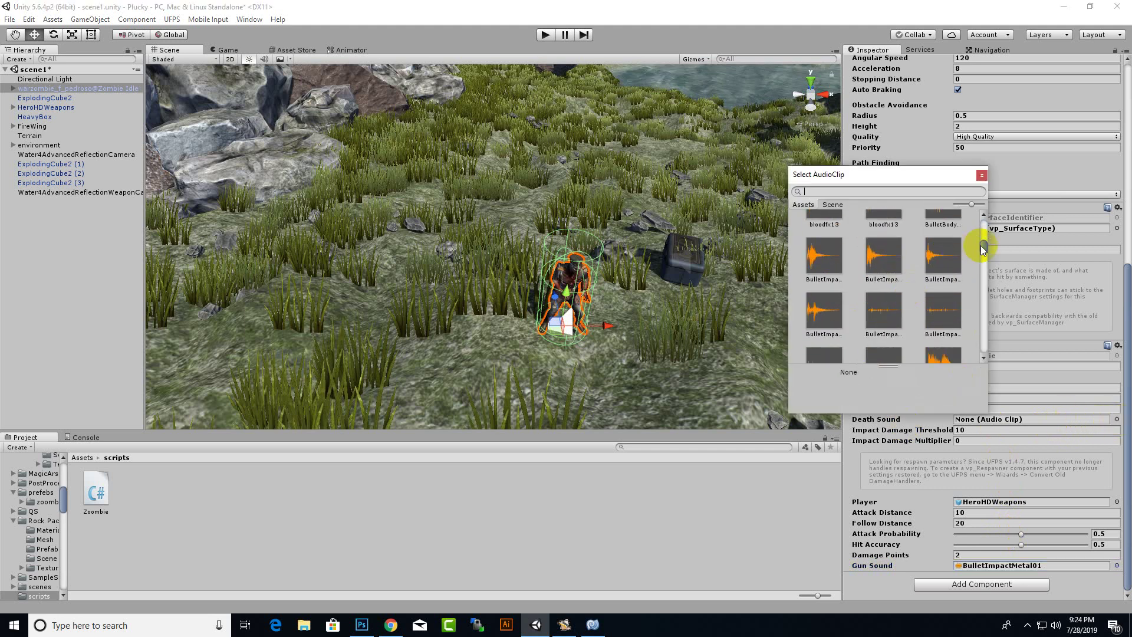
{"action": "mouse_move", "coordinate": [983, 248]}
{"action": "left_mouse_down"}
{"action": "mouse_move", "coordinate": [981, 313]}
{"action": "mouse_move", "coordinate": [986, 223]}
{"action": "left_mouse_up"}
{"action": "left_click", "coordinate": [956, 243]}
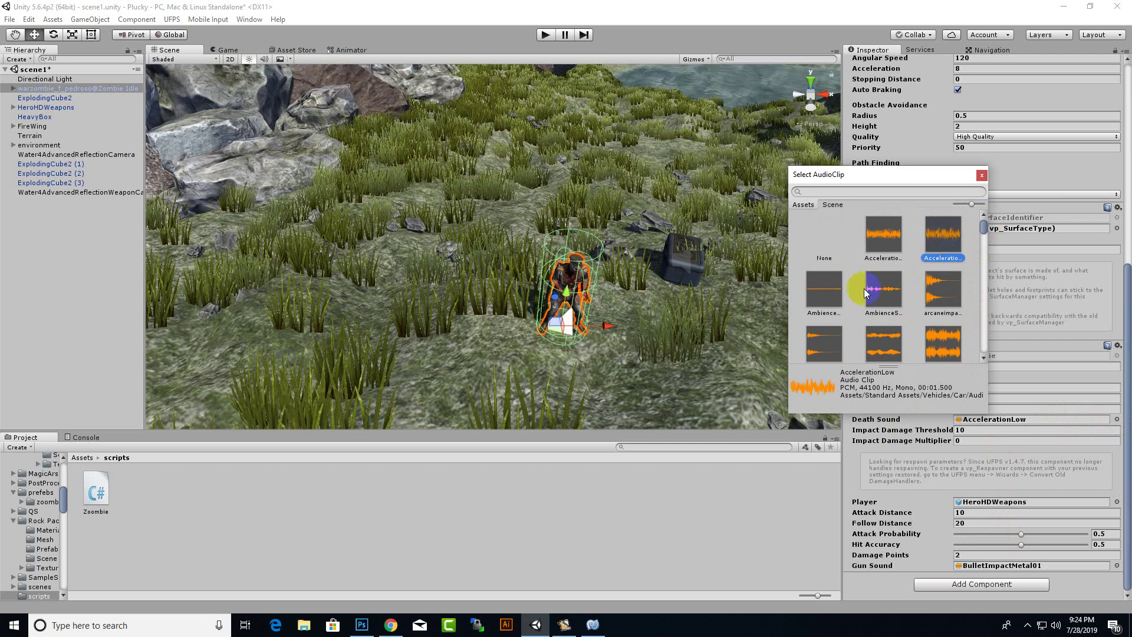
{"action": "left_click", "coordinate": [951, 300]}
{"action": "left_click", "coordinate": [888, 281]}
{"action": "scroll", "coordinate": [890, 332], "scroll_direction": "down", "scroll_amount": 2}
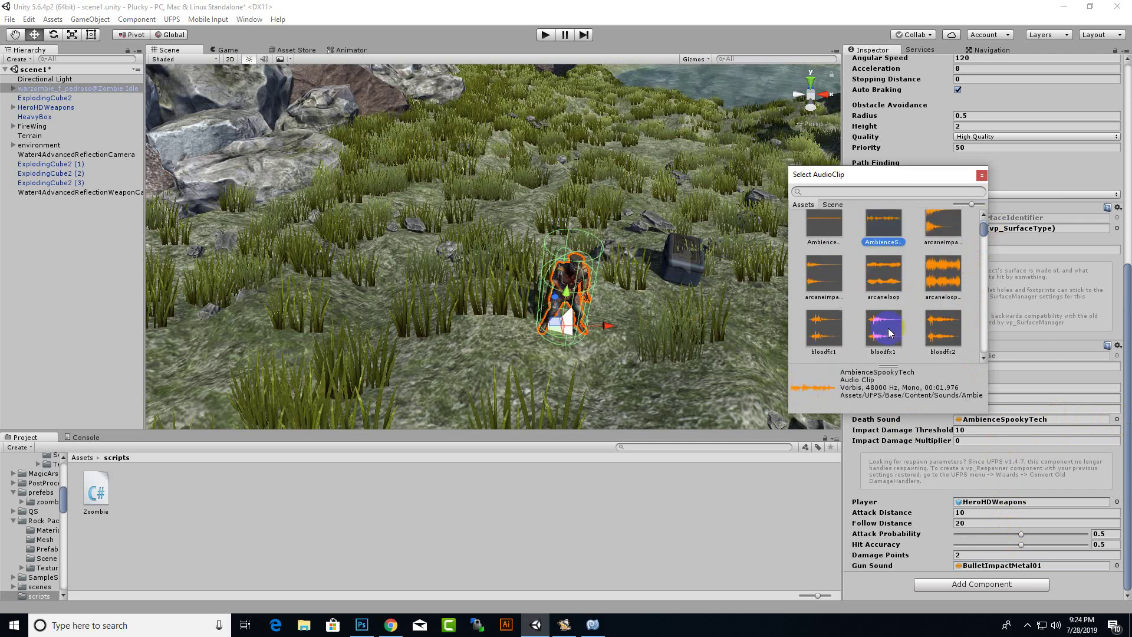
{"action": "left_click", "coordinate": [883, 273]}
{"action": "left_click", "coordinate": [880, 323]}
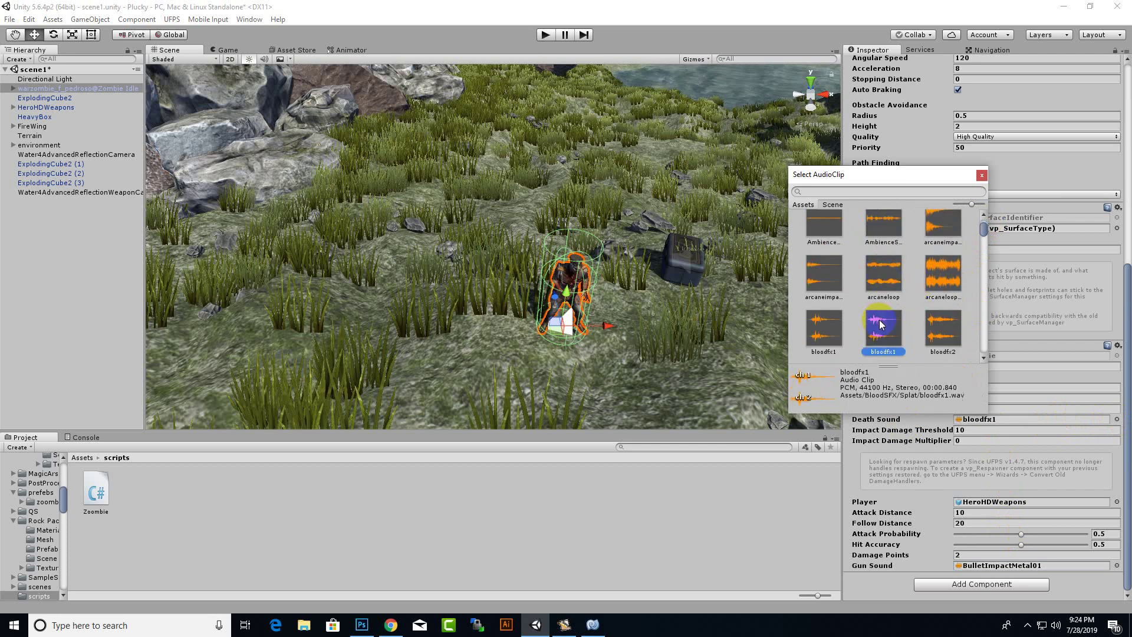
{"action": "double_click", "coordinate": [820, 337]}
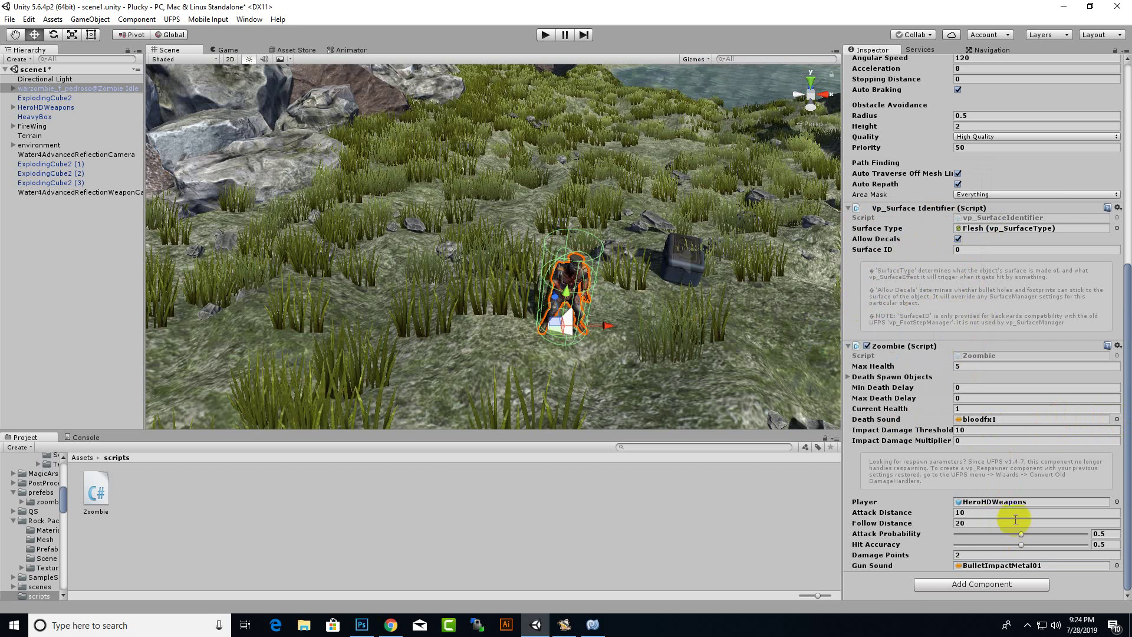
{"action": "middle_click_drag", "start_coordinate": [626, 294], "coordinate": [534, 54]}
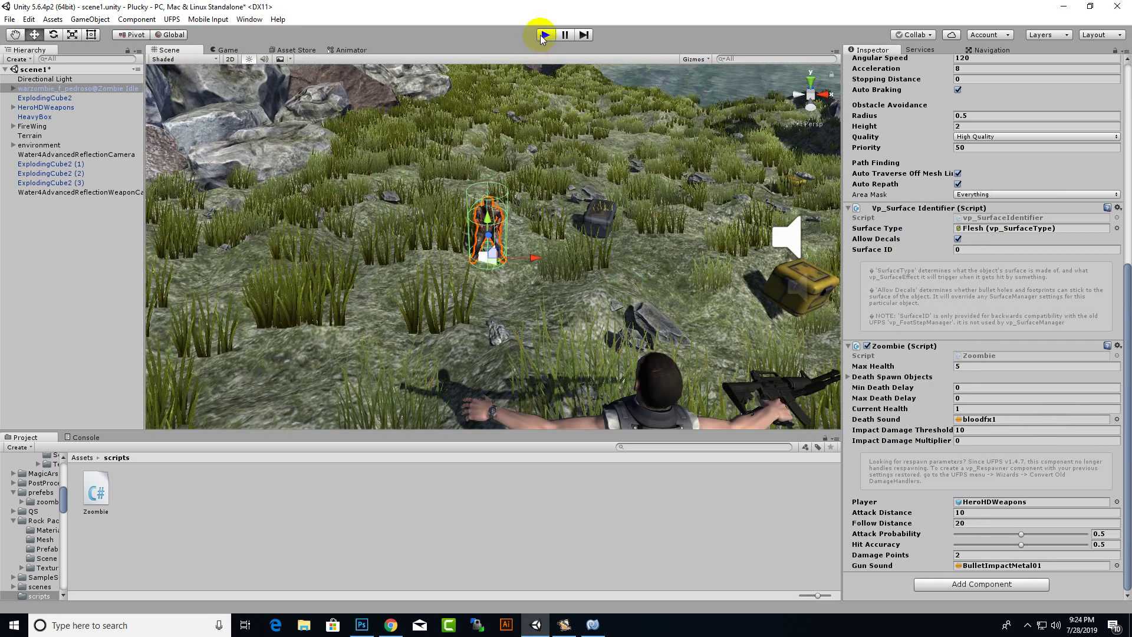
{"action": "left_click", "coordinate": [542, 35]}
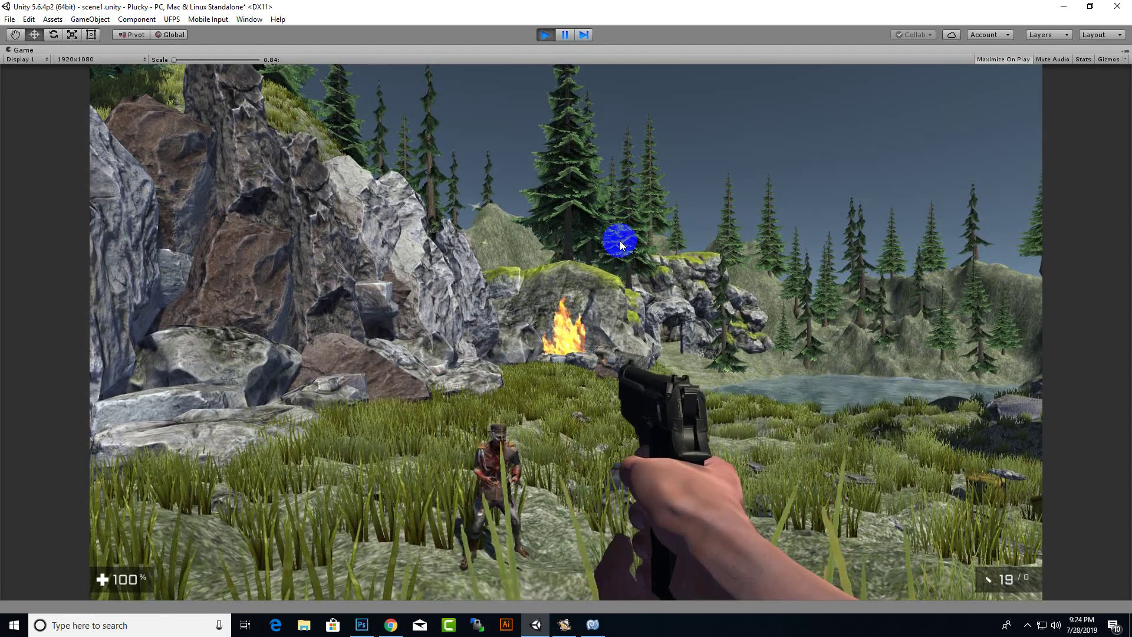
{"action": "left_click", "coordinate": [624, 336]}
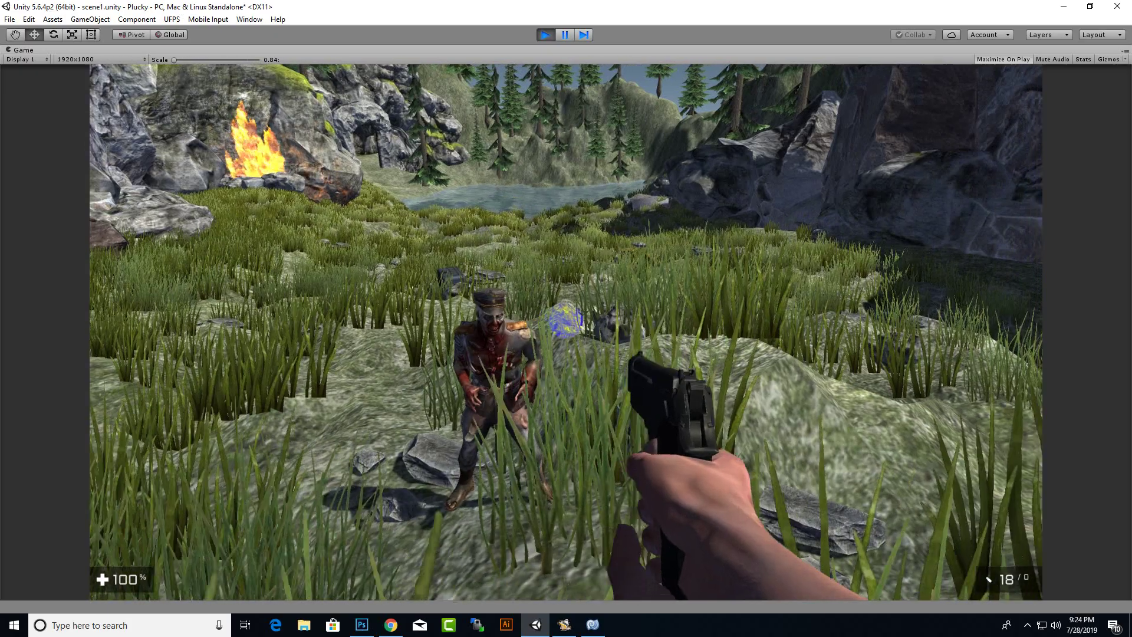
{"action": "left_click", "coordinate": [565, 321]}
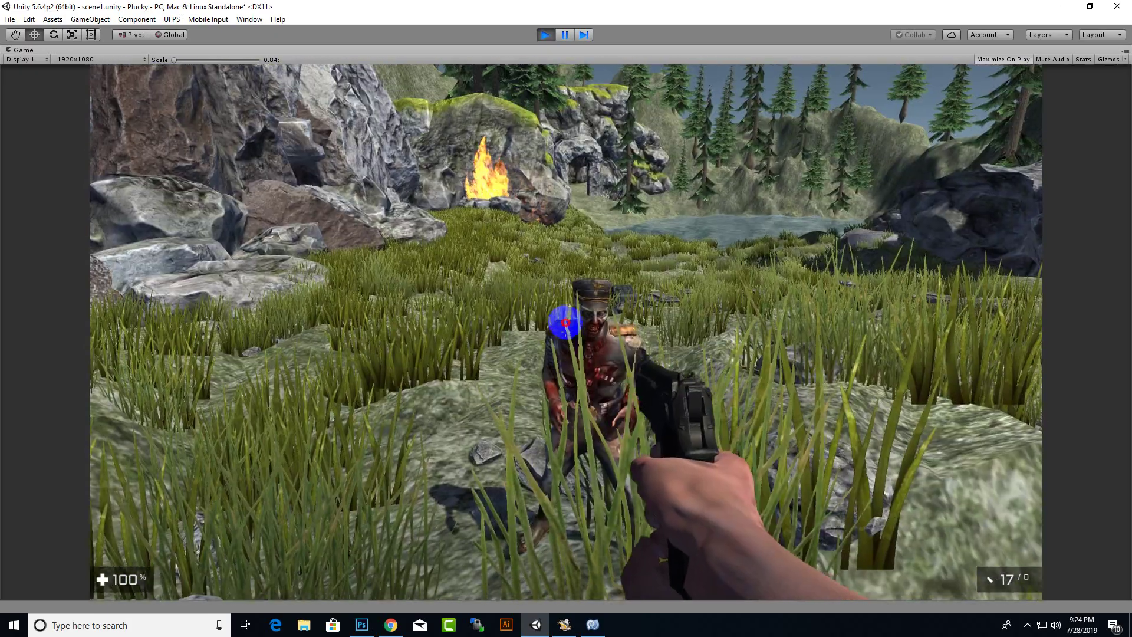
{"action": "left_click", "coordinate": [564, 321]}
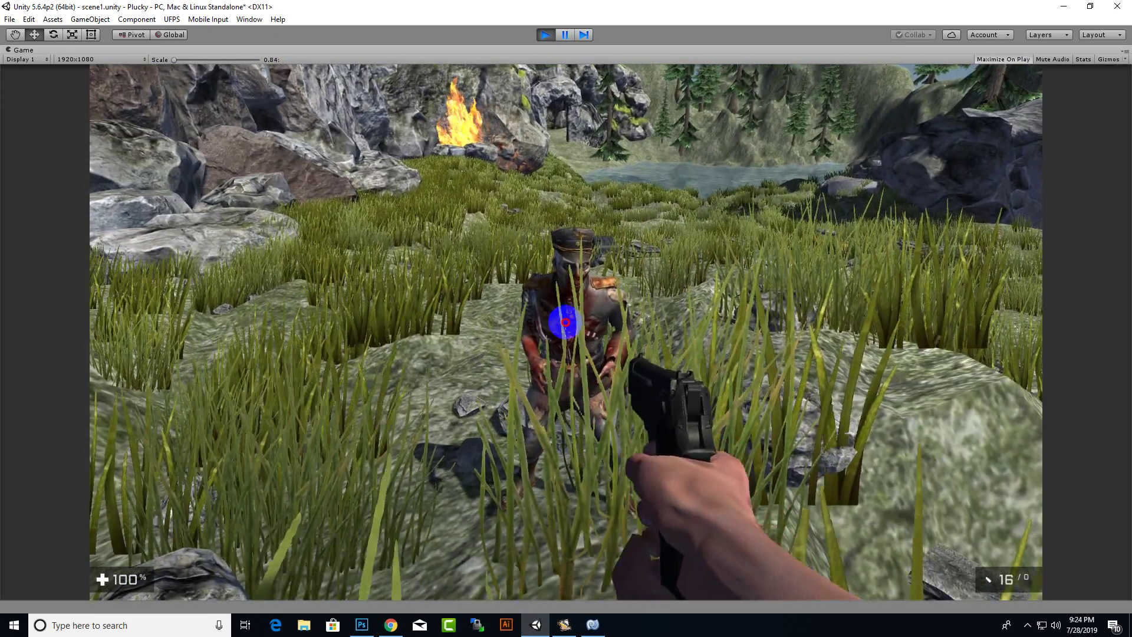
{"action": "left_click", "coordinate": [564, 321]}
{"action": "left_click", "coordinate": [565, 321]}
{"action": "left_click", "coordinate": [564, 321]}
{"action": "left_click", "coordinate": [564, 321]}
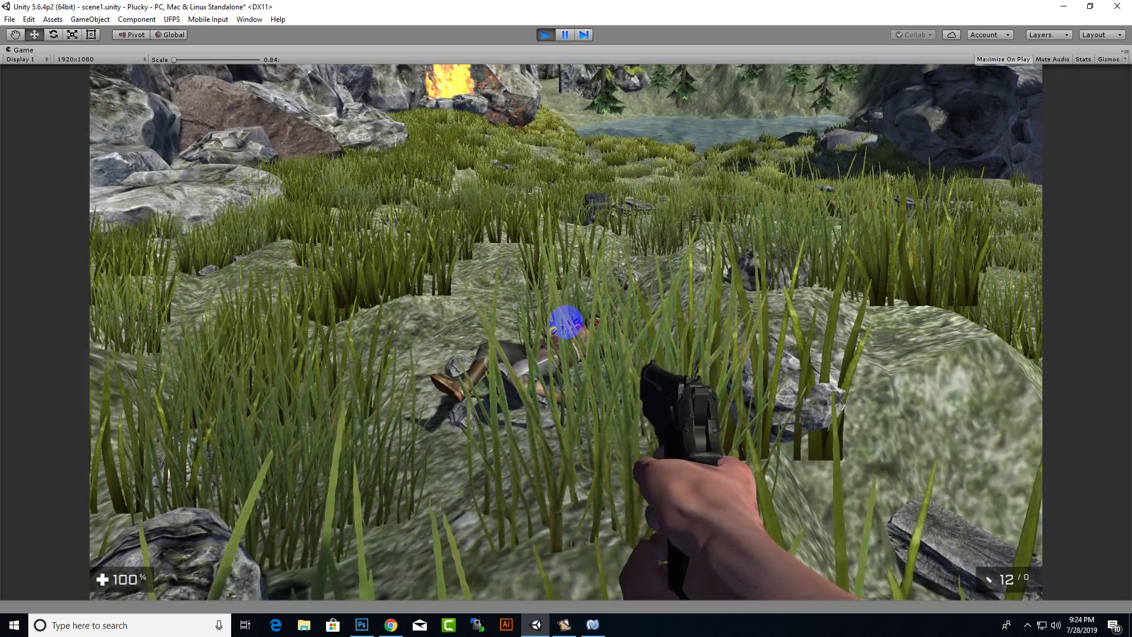
{"action": "left_click", "coordinate": [565, 321]}
{"action": "key", "text": "w"}
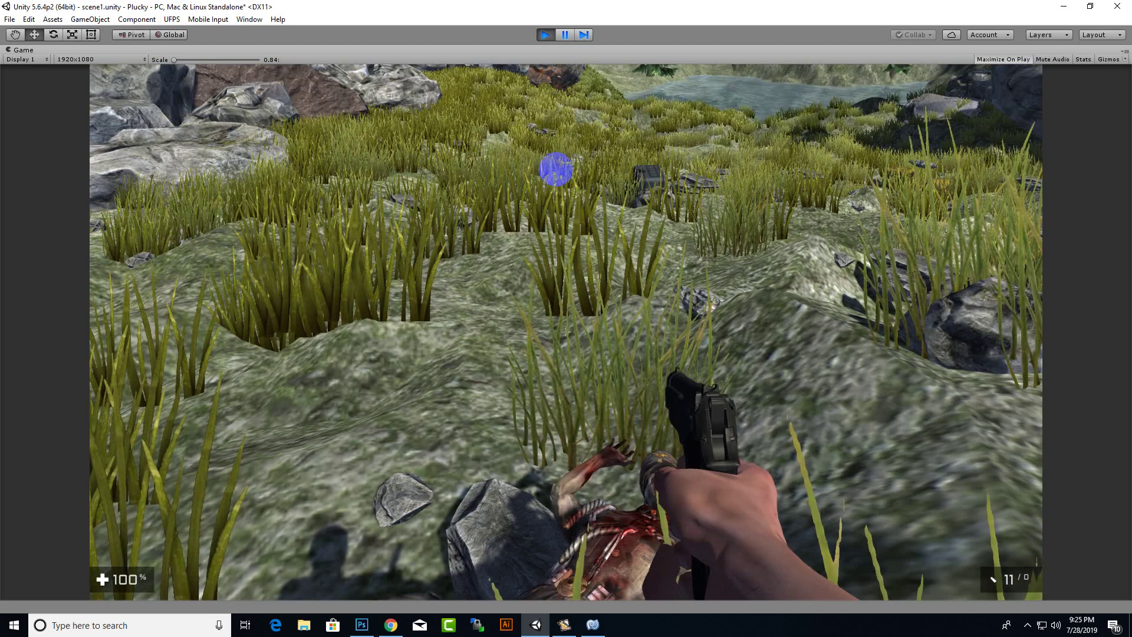
{"action": "key", "text": "Escape"}
{"action": "left_click", "coordinate": [546, 35]}
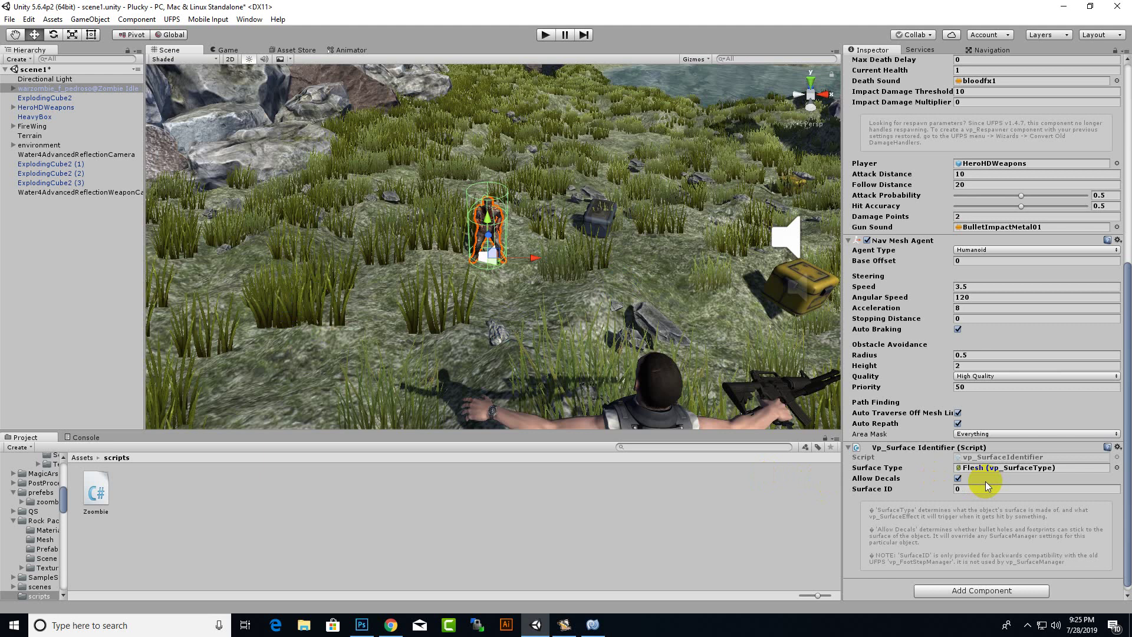
Set Attack Distance 19.92, Follow Distance 59.63 and Attack Probability 0.681, then edit Damage Points
{"action": "mouse_move", "coordinate": [631, 253]}
{"action": "right_mouse_down"}
{"action": "mouse_move", "coordinate": [597, 246]}
{"action": "mouse_move", "coordinate": [551, 260]}
{"action": "right_mouse_up"}
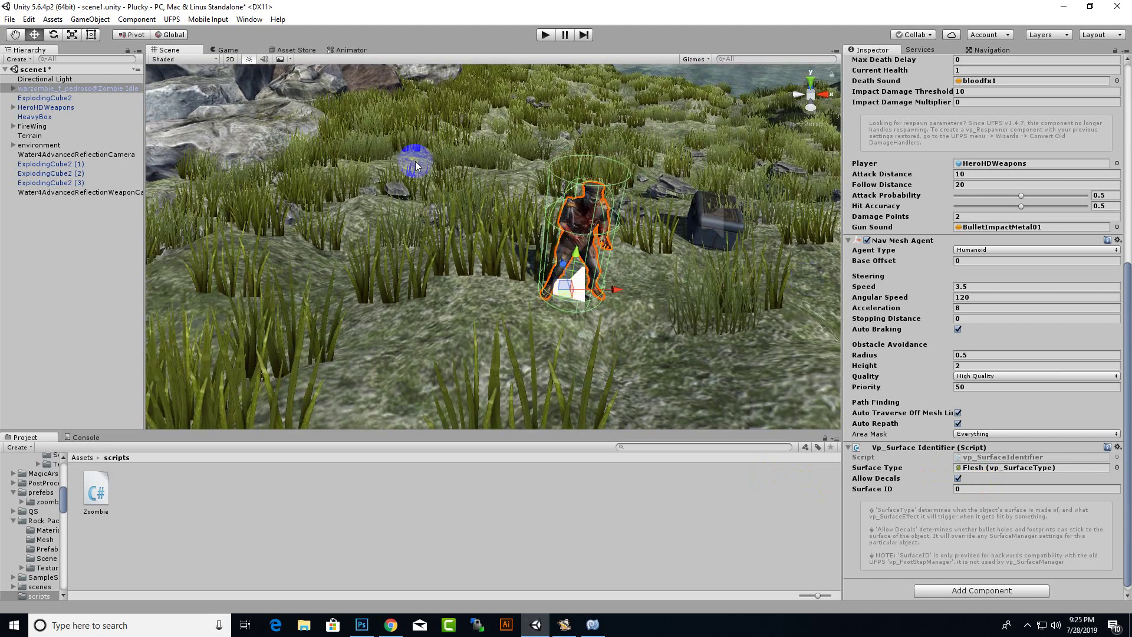
{"action": "scroll", "coordinate": [1012, 357], "scroll_direction": "down", "scroll_amount": 1}
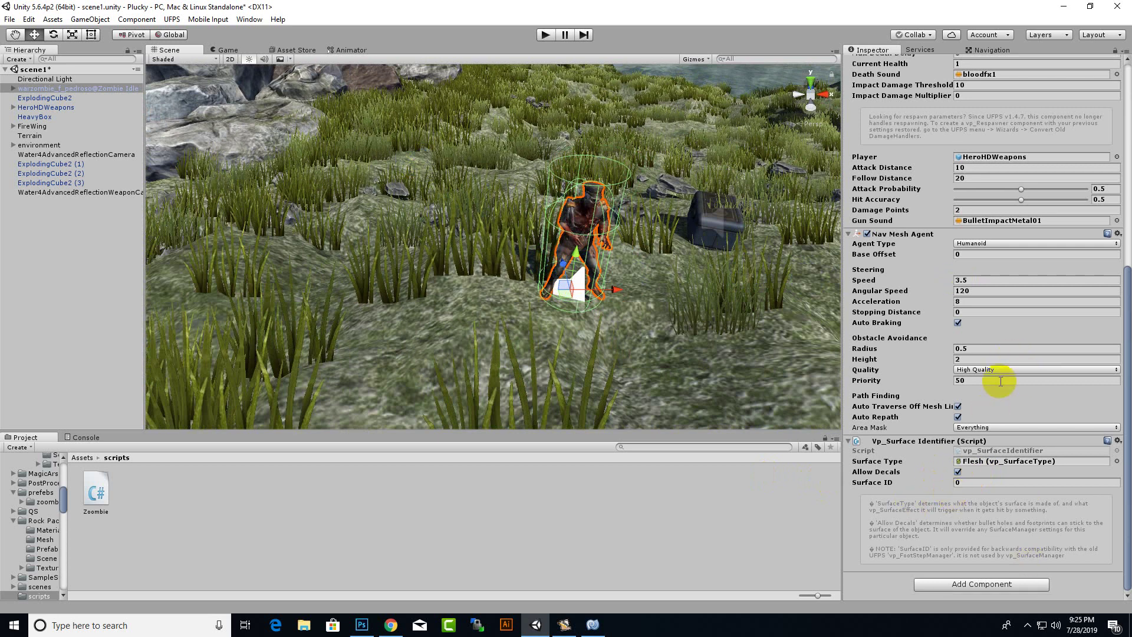
{"action": "scroll", "coordinate": [897, 480], "scroll_direction": "up", "scroll_amount": 3}
{"action": "scroll", "coordinate": [897, 479], "scroll_direction": "down", "scroll_amount": 3}
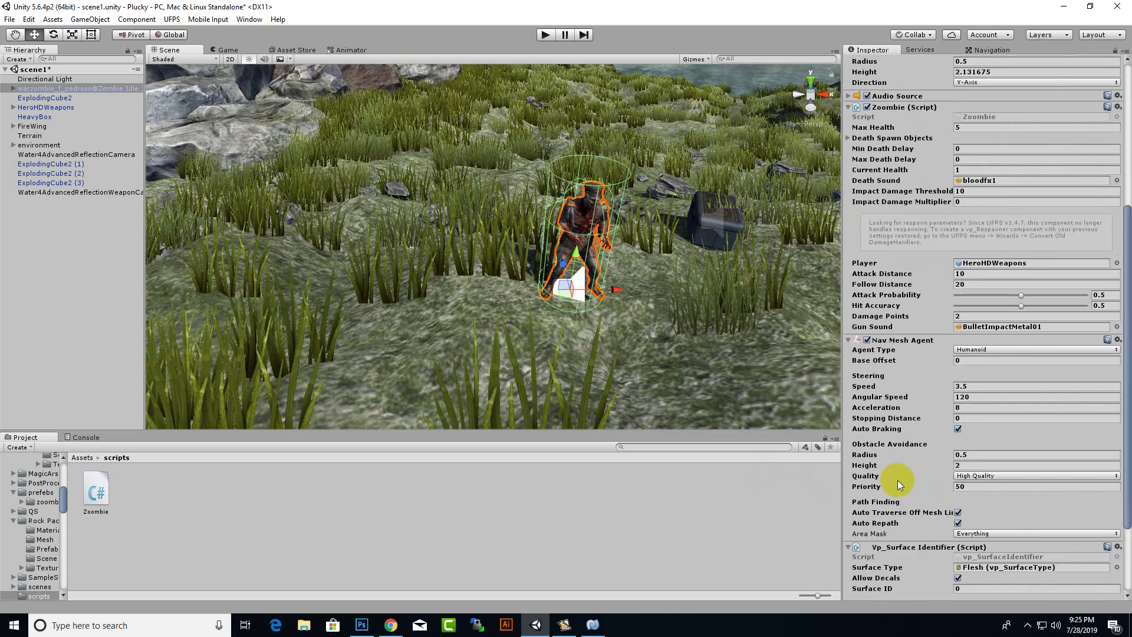
{"action": "scroll", "coordinate": [897, 481], "scroll_direction": "up", "scroll_amount": 12}
{"action": "scroll", "coordinate": [897, 481], "scroll_direction": "up", "scroll_amount": 3}
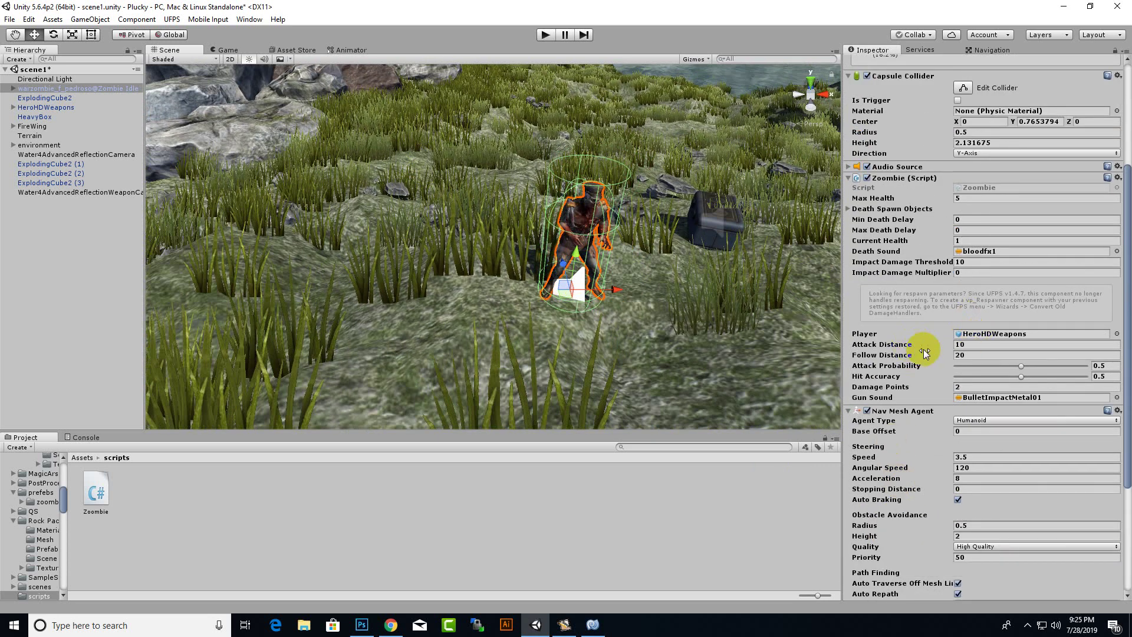
{"action": "mouse_move", "coordinate": [920, 349]}
{"action": "left_mouse_down"}
{"action": "mouse_move", "coordinate": [1060, 346]}
{"action": "mouse_move", "coordinate": [22, 352]}
{"action": "left_mouse_up"}
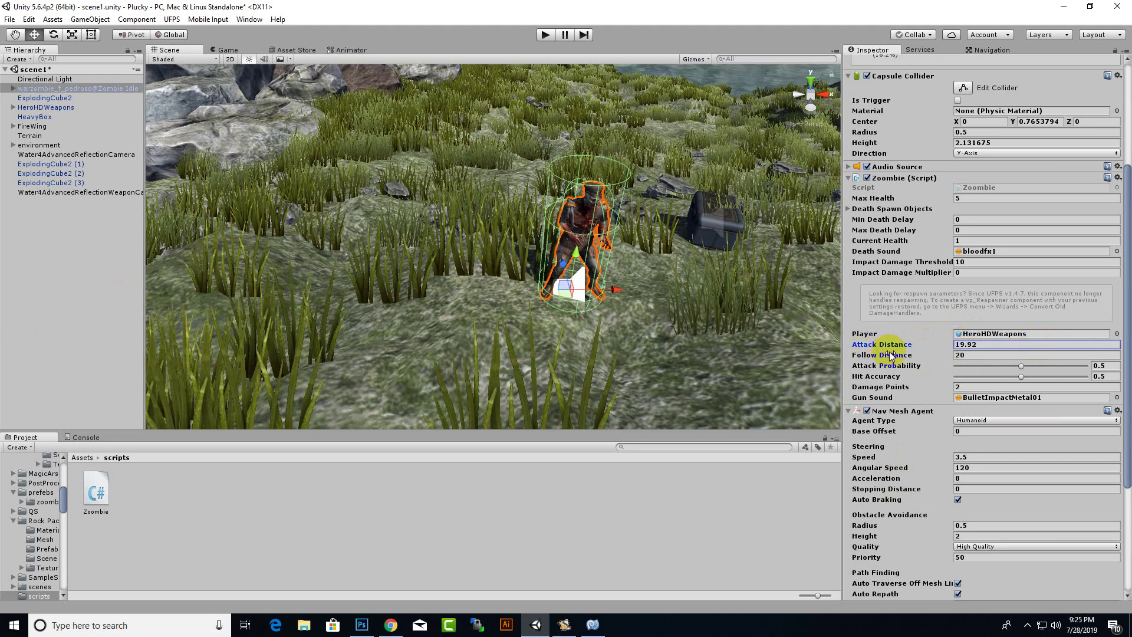
{"action": "mouse_move", "coordinate": [890, 354]}
{"action": "left_mouse_down"}
{"action": "mouse_move", "coordinate": [1106, 359]}
{"action": "mouse_move", "coordinate": [15, 370]}
{"action": "left_mouse_up"}
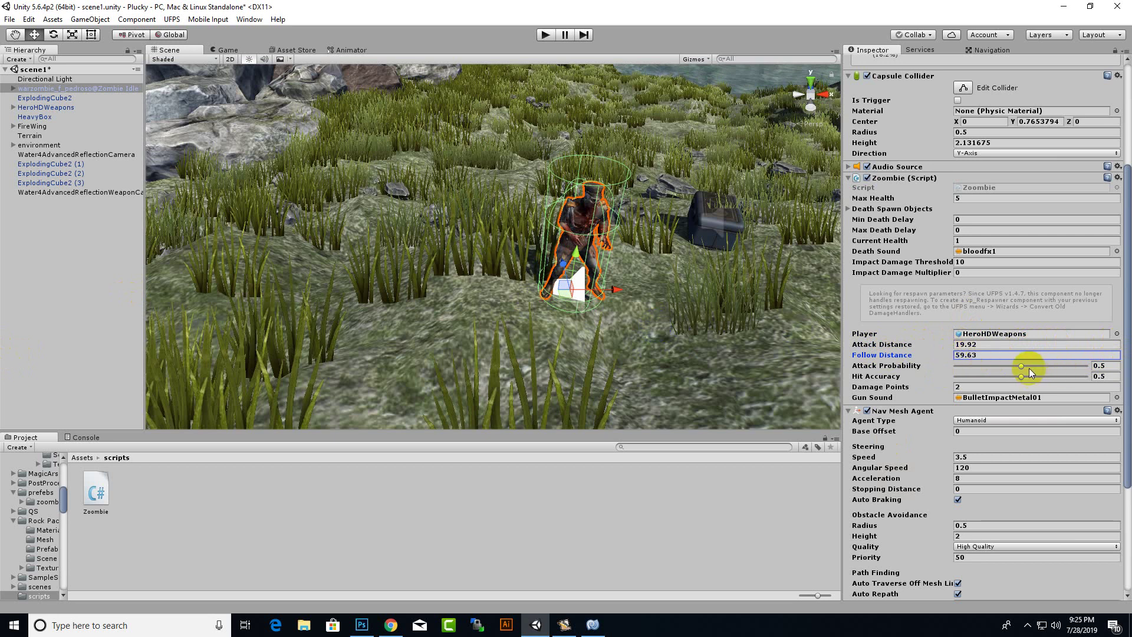
{"action": "left_click_drag", "start_coordinate": [1027, 366], "coordinate": [1050, 376]}
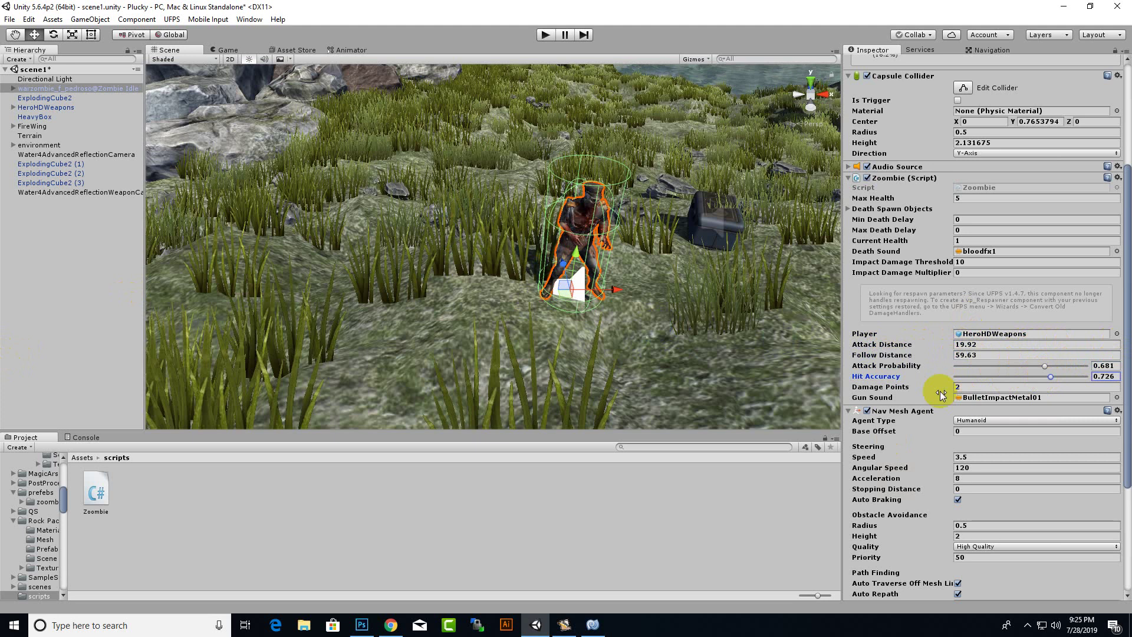
{"action": "left_click", "coordinate": [885, 390]}
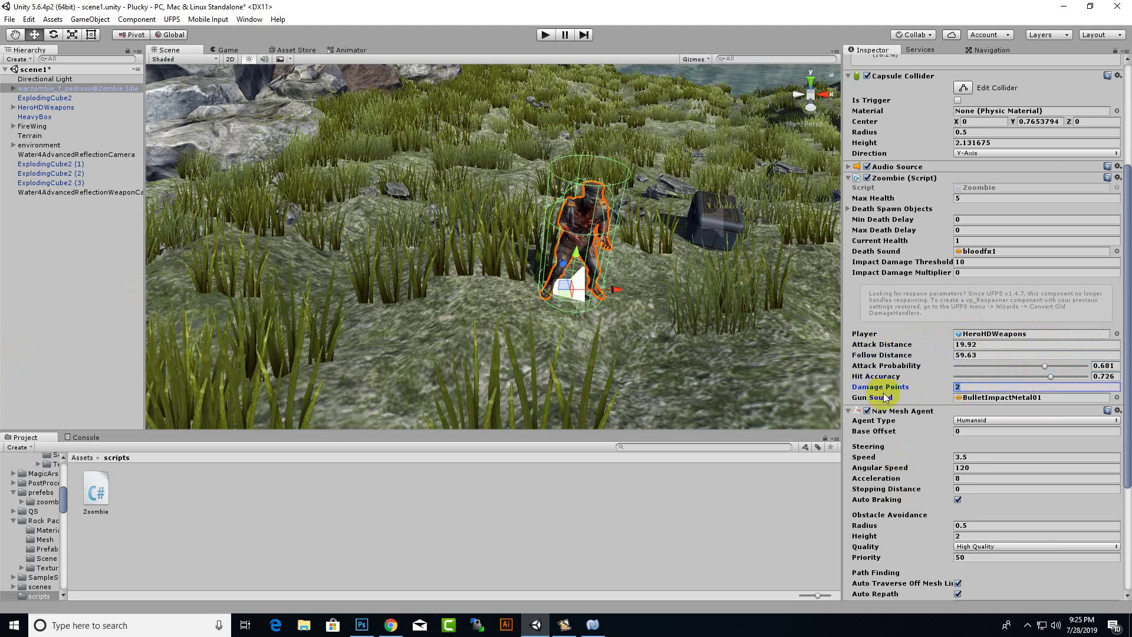
Play-test with Damage Points 5, shooting the approaching zombie with the pistol until it dies, then exit with Esc
{"action": "left_click", "coordinate": [545, 34]}
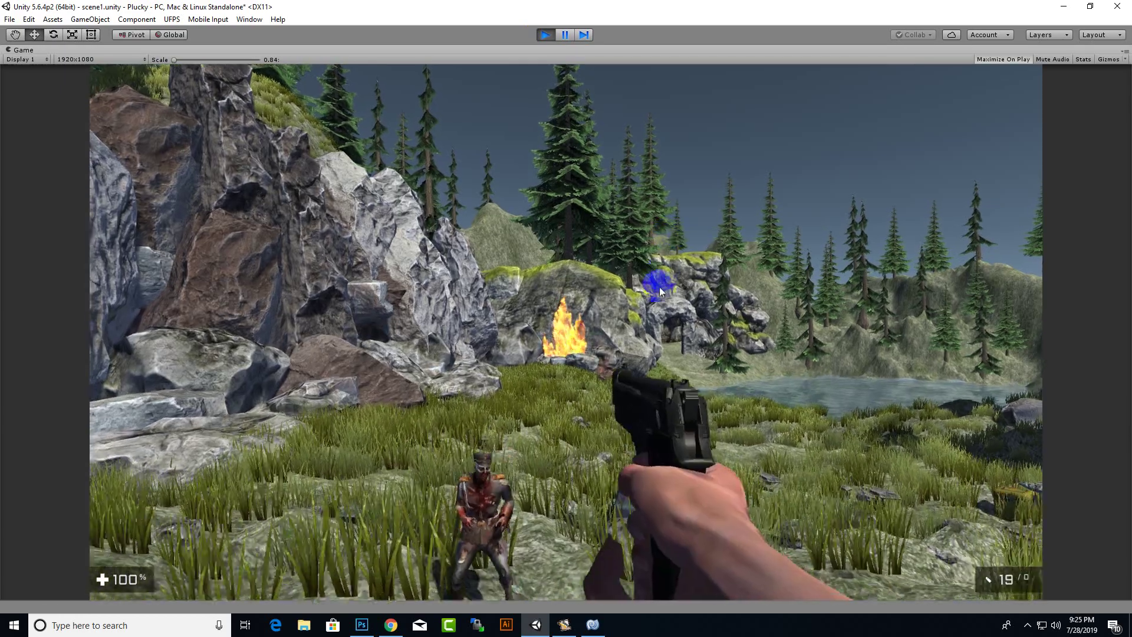
{"action": "left_click", "coordinate": [565, 322]}
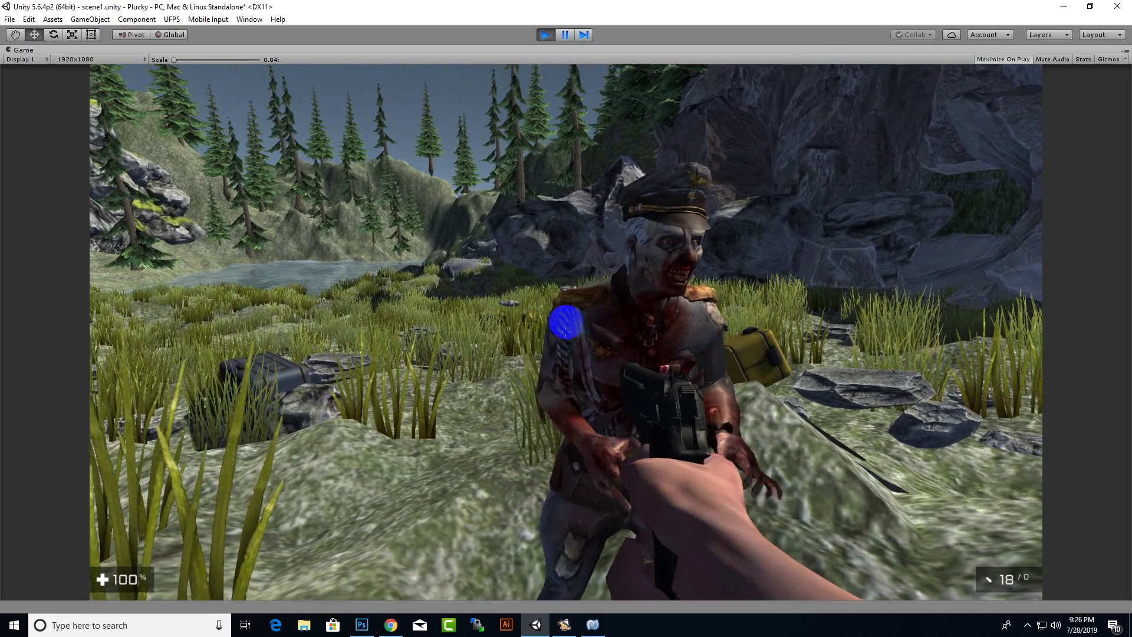
{"action": "left_click", "coordinate": [566, 323]}
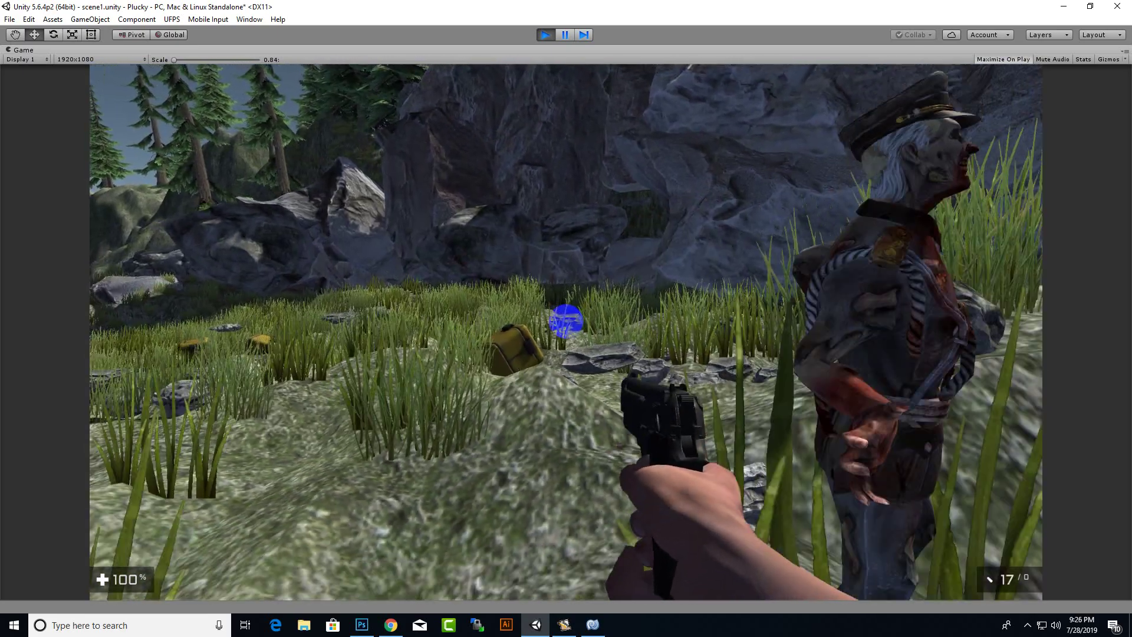
{"action": "key", "text": "w"}
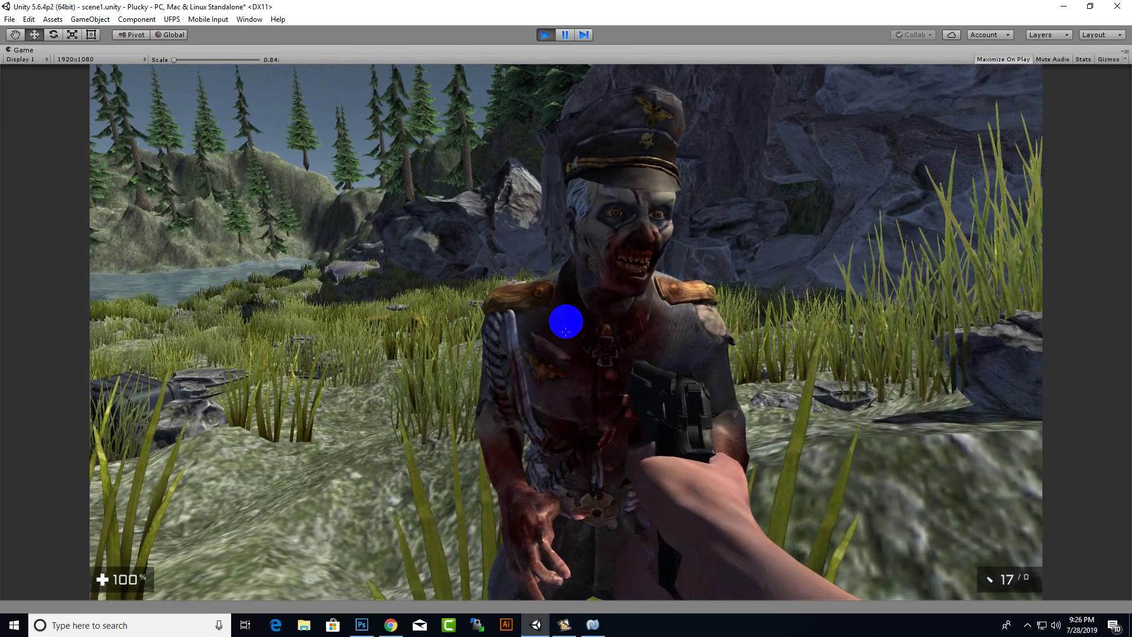
{"action": "left_click", "coordinate": [566, 321]}
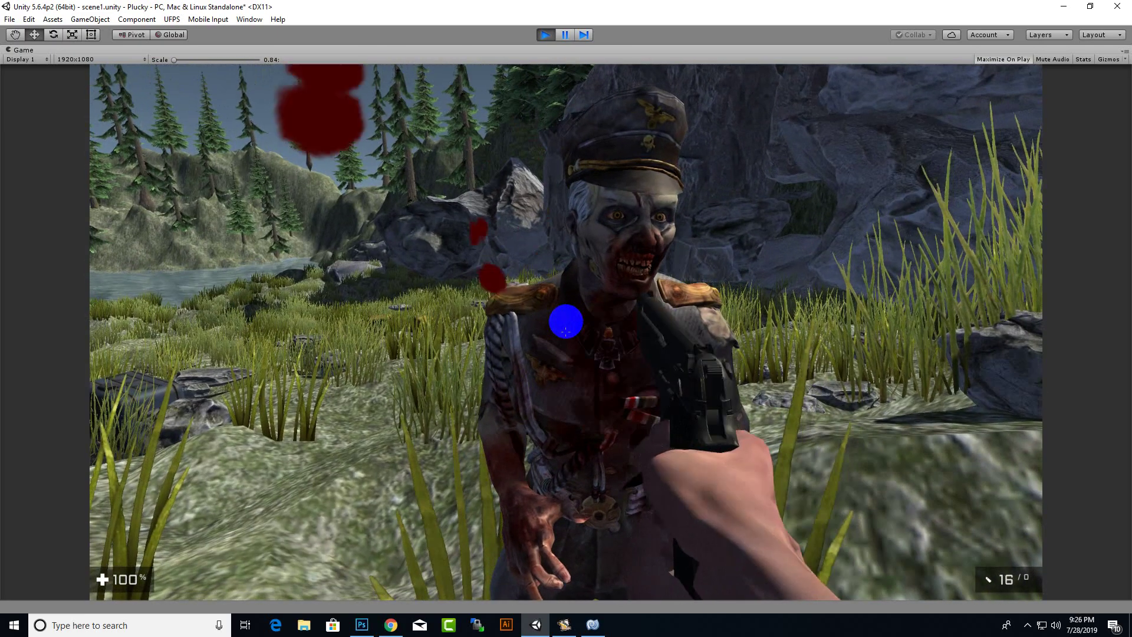
{"action": "key", "text": "d"}
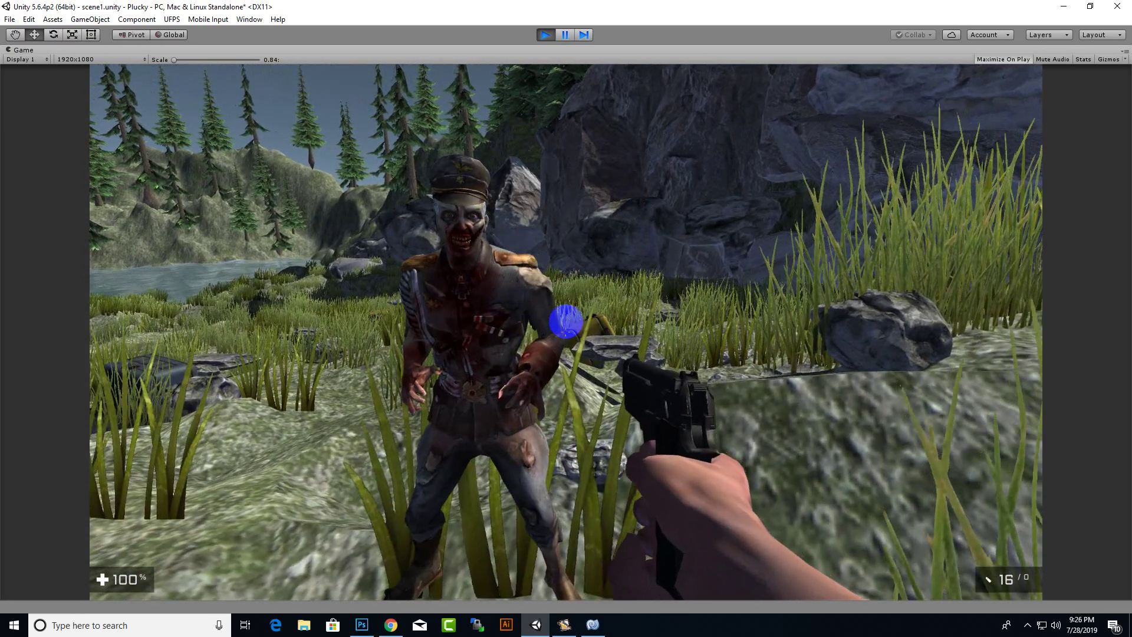
{"action": "key", "text": "s"}
{"action": "left_click", "coordinate": [566, 321]}
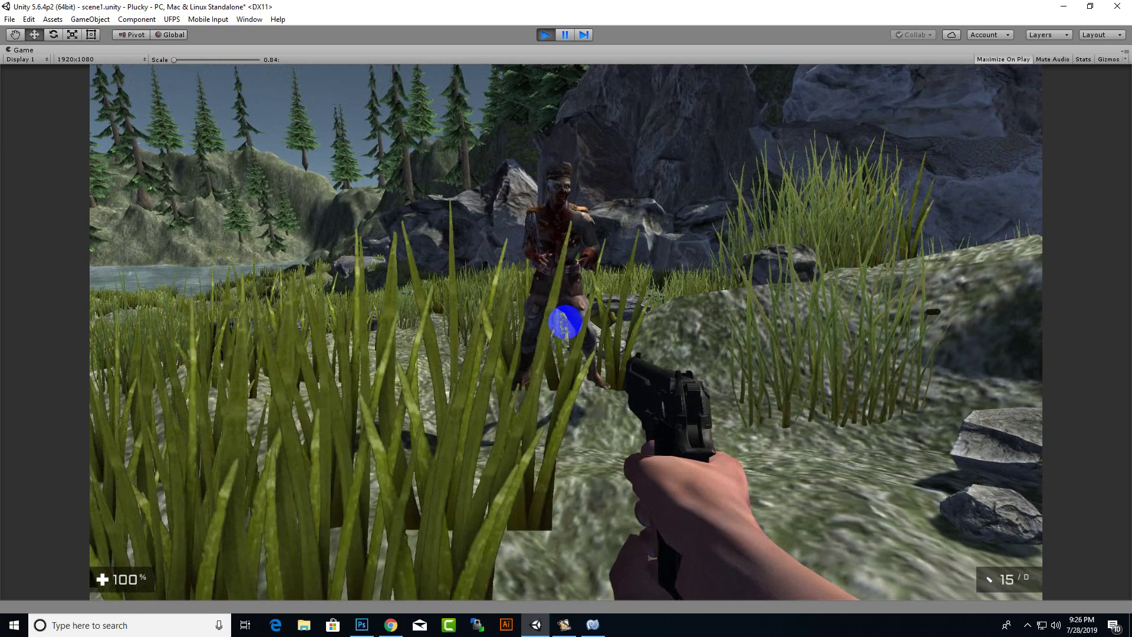
{"action": "left_click", "coordinate": [566, 321]}
{"action": "left_click", "coordinate": [566, 321]}
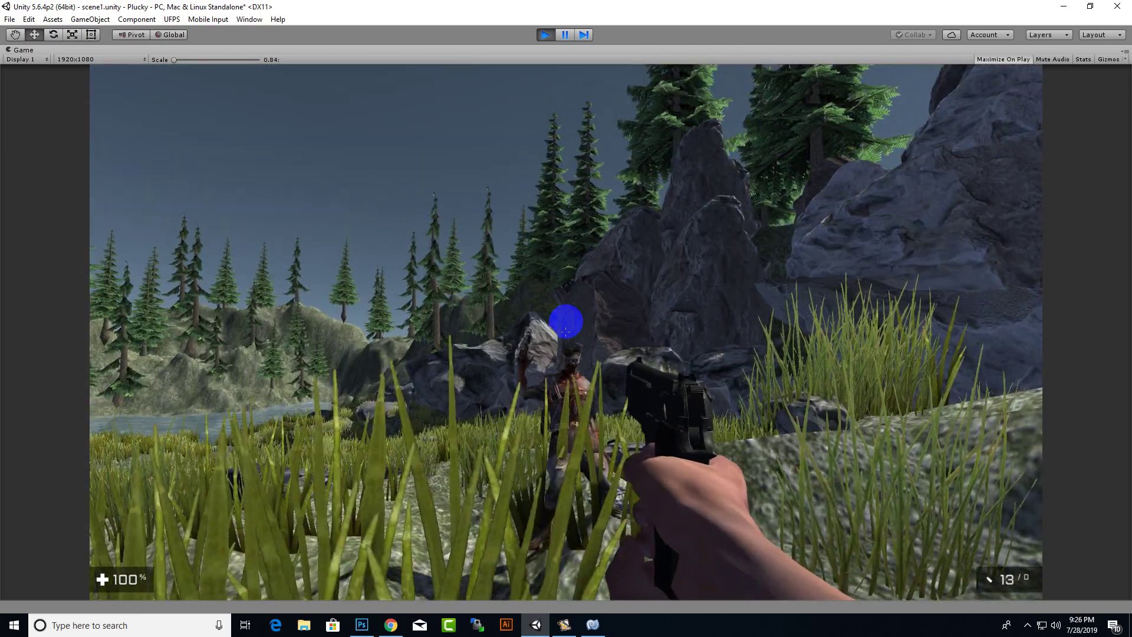
{"action": "key", "text": "w"}
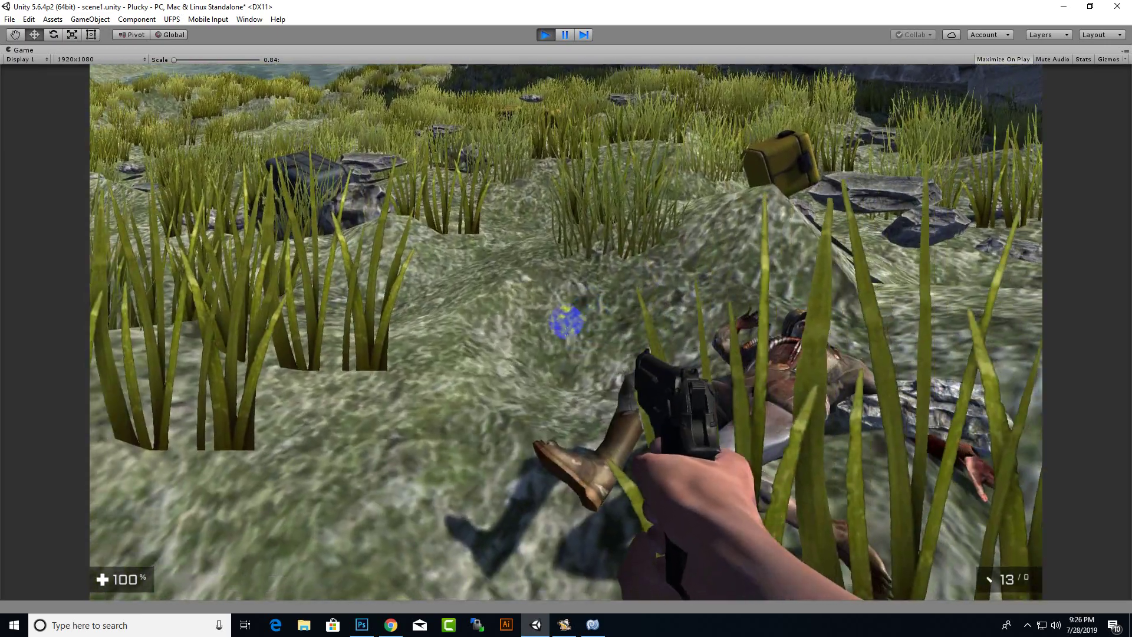
{"action": "key", "text": "Escape"}
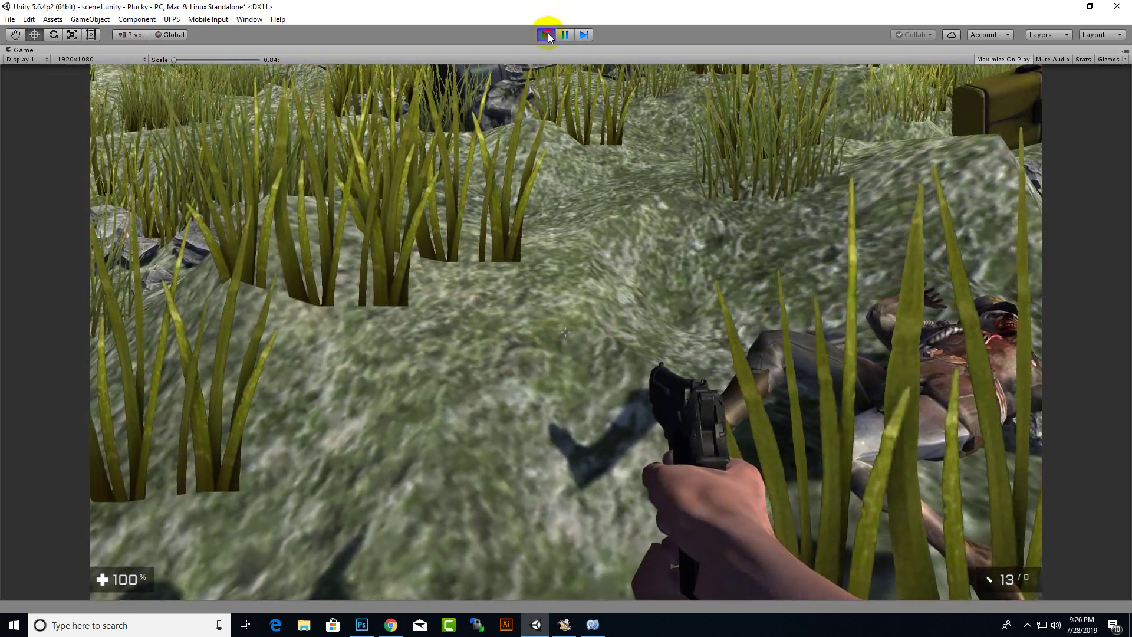